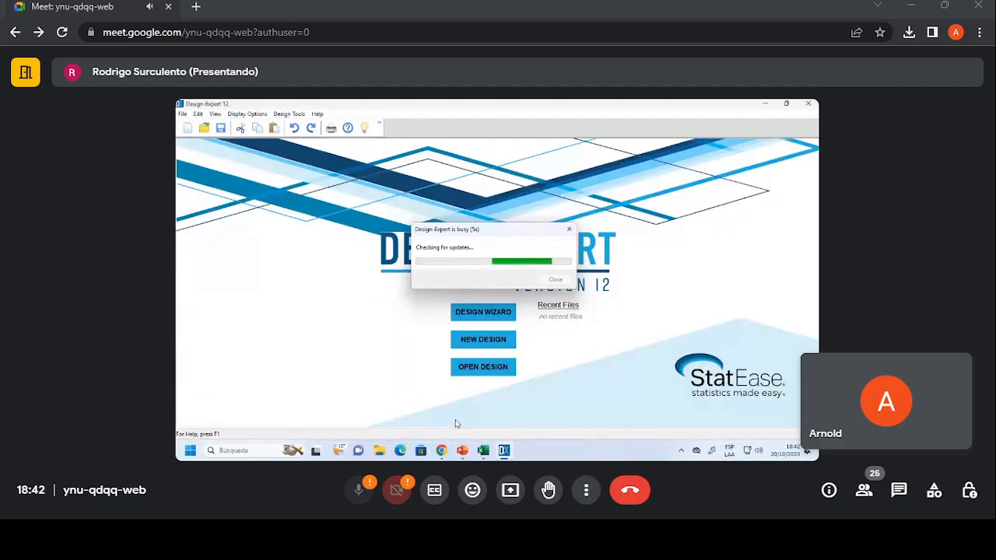
- Start a new regular two-level factorial design
{"action": "left_click", "coordinate": [488, 342]}
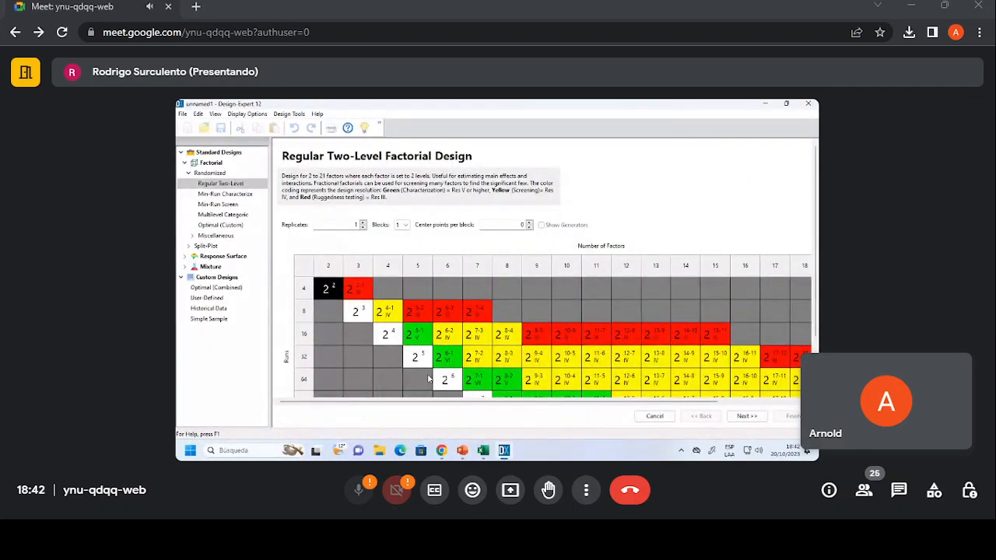
{"action": "left_click", "coordinate": [441, 450]}
{"action": "left_click", "coordinate": [468, 418]}
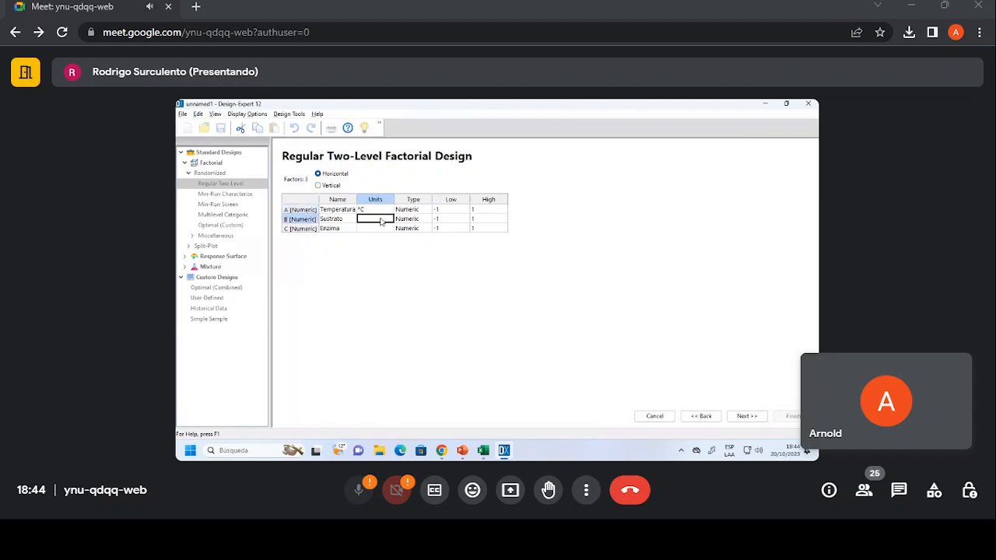
- Set the Sustrato factor's units to g/L and check the enzyme levels in the SETY Excel workbook
{"action": "mouse_move", "coordinate": [501, 451]}
{"action": "type", "text": "g/L"}
{"action": "left_click", "coordinate": [382, 228]}
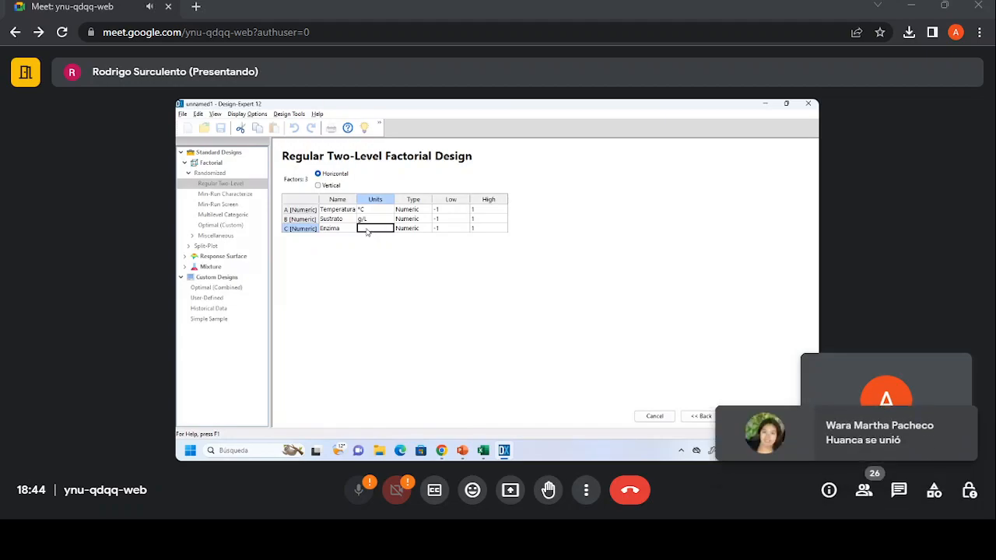
{"action": "left_click", "coordinate": [483, 451]}
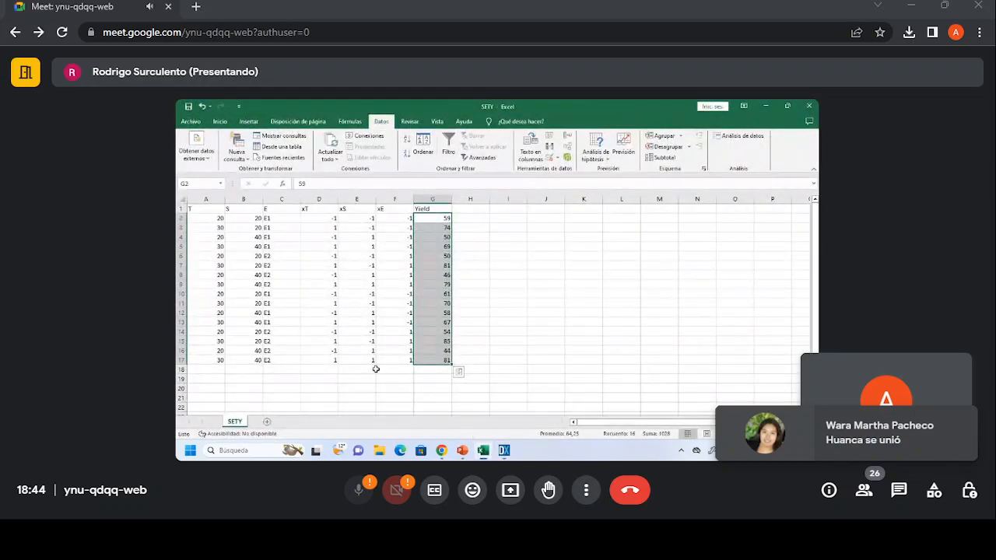
{"action": "left_click", "coordinate": [504, 451]}
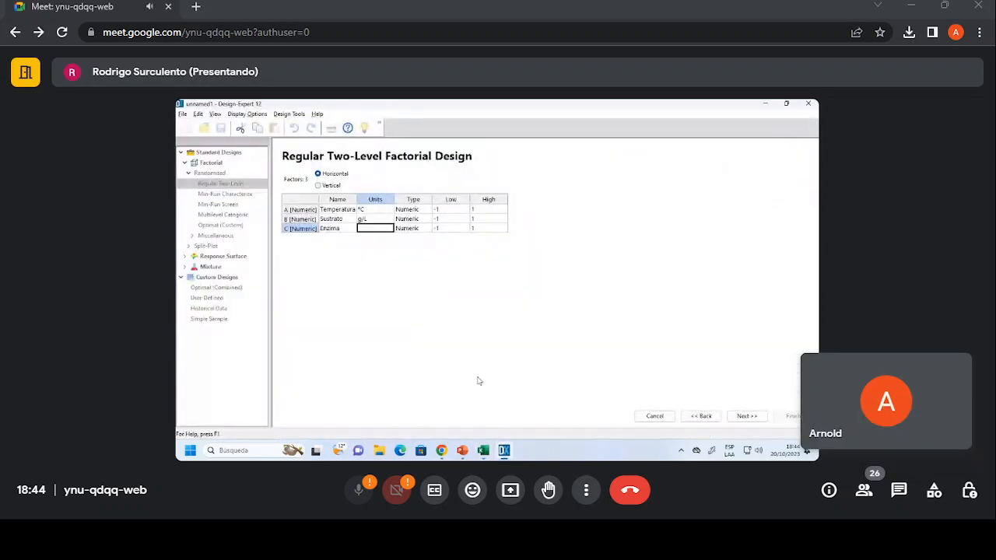
- Set the low and high levels to 20 and 30 for Temperatura, and to 20 and 40 for Sustrato
{"action": "left_click", "coordinate": [447, 210]}
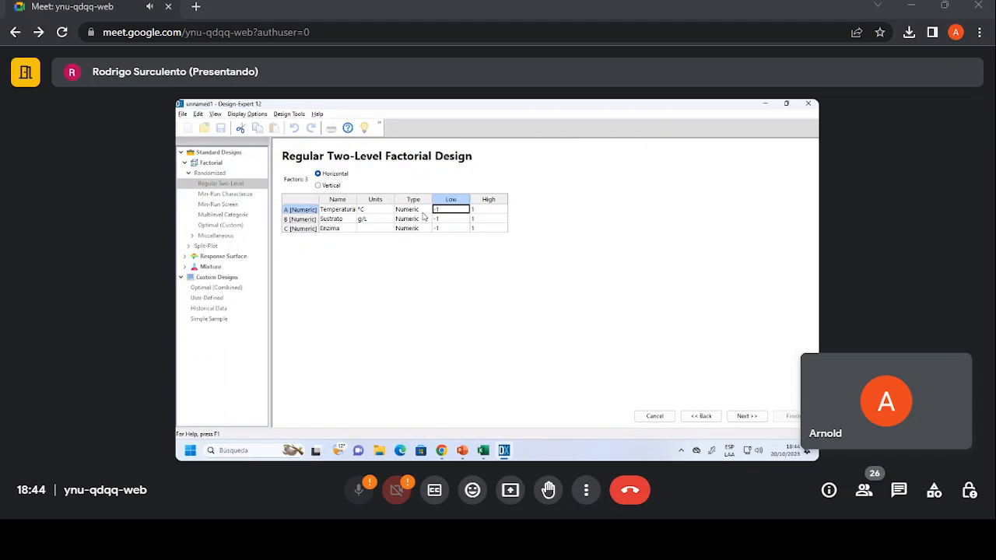
{"action": "type", "text": "20"}
{"action": "left_click", "coordinate": [484, 211]}
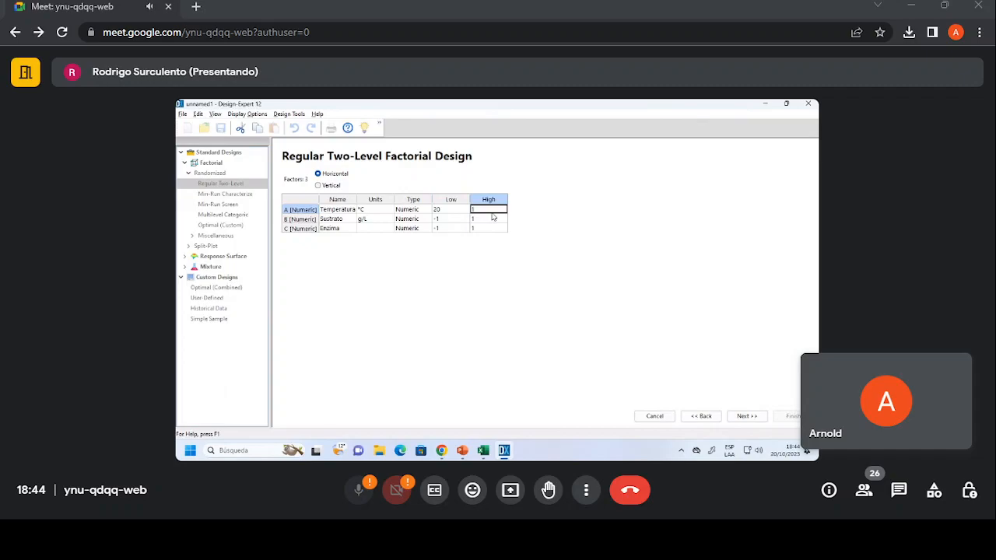
{"action": "type", "text": "30"}
{"action": "left_click", "coordinate": [448, 223]}
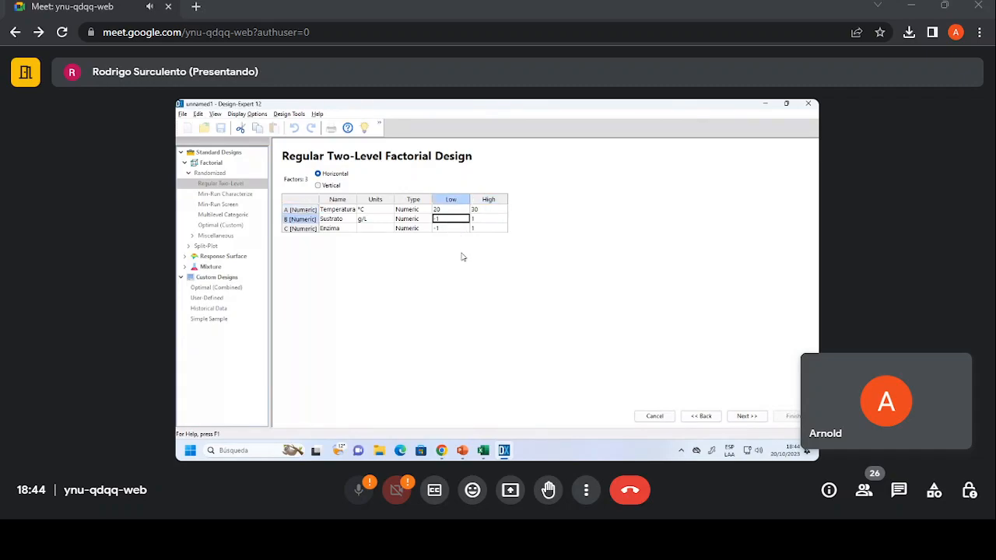
{"action": "type", "text": "20"}
{"action": "left_click", "coordinate": [502, 222]}
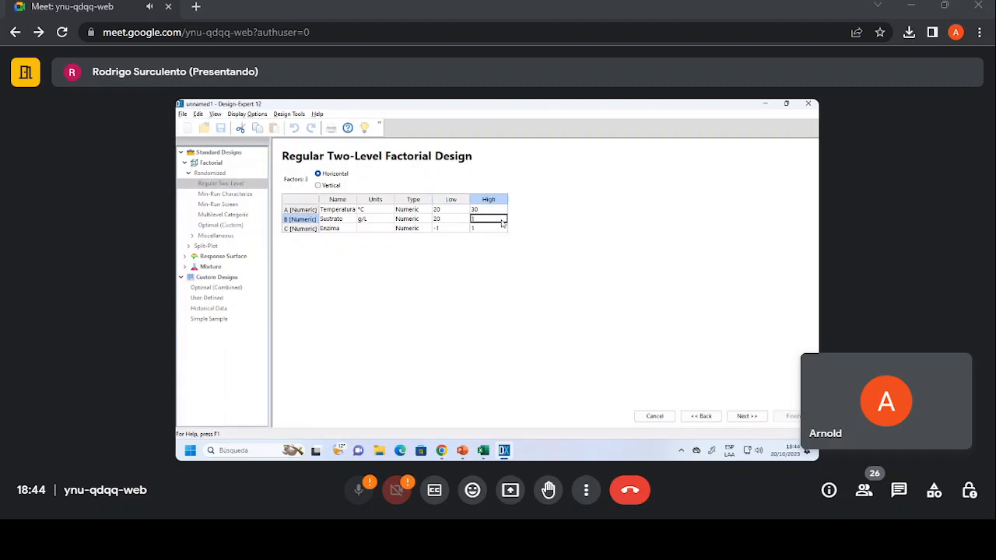
{"action": "type", "text": "40"}
- Change the Enzima factor's type to Categoric and check its low and high levels
{"action": "left_click", "coordinate": [445, 229]}
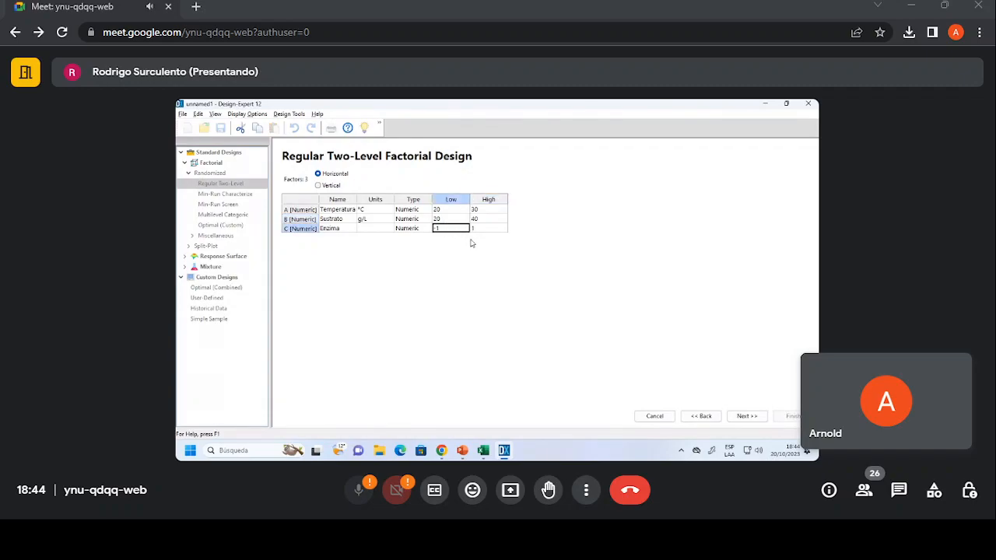
{"action": "left_click", "coordinate": [424, 230]}
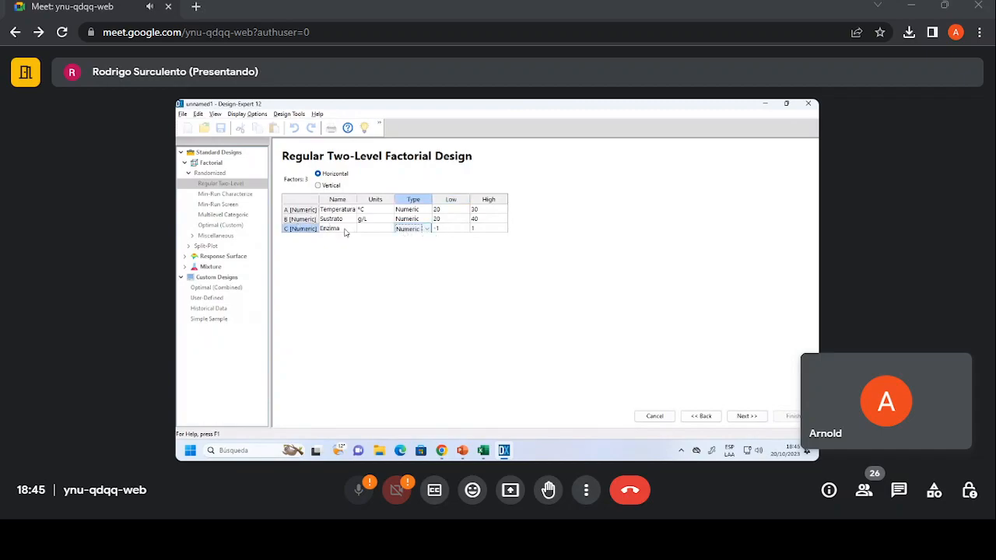
{"action": "left_click", "coordinate": [426, 229]}
{"action": "left_click", "coordinate": [410, 248]}
{"action": "left_click", "coordinate": [444, 230]}
{"action": "left_click", "coordinate": [460, 231]}
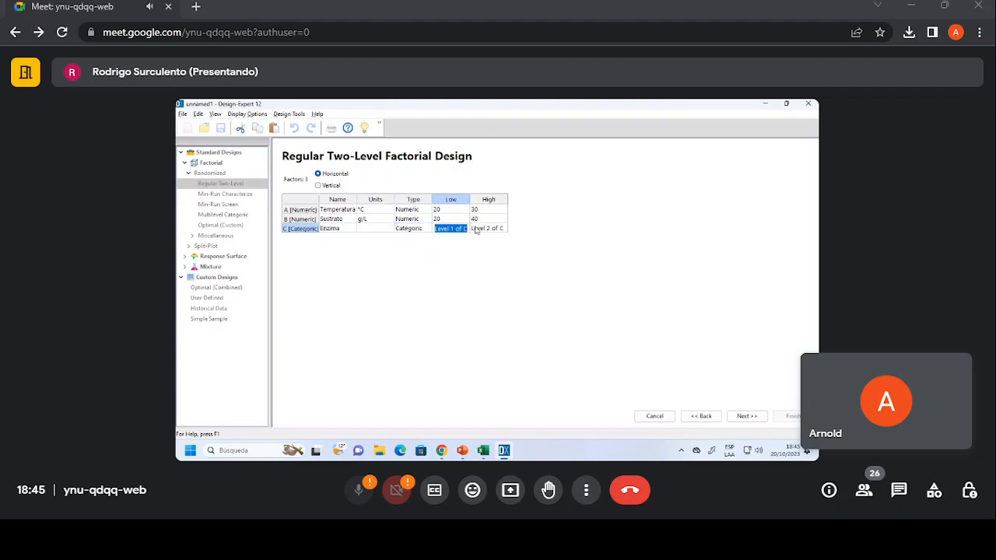
{"action": "left_click", "coordinate": [481, 232]}
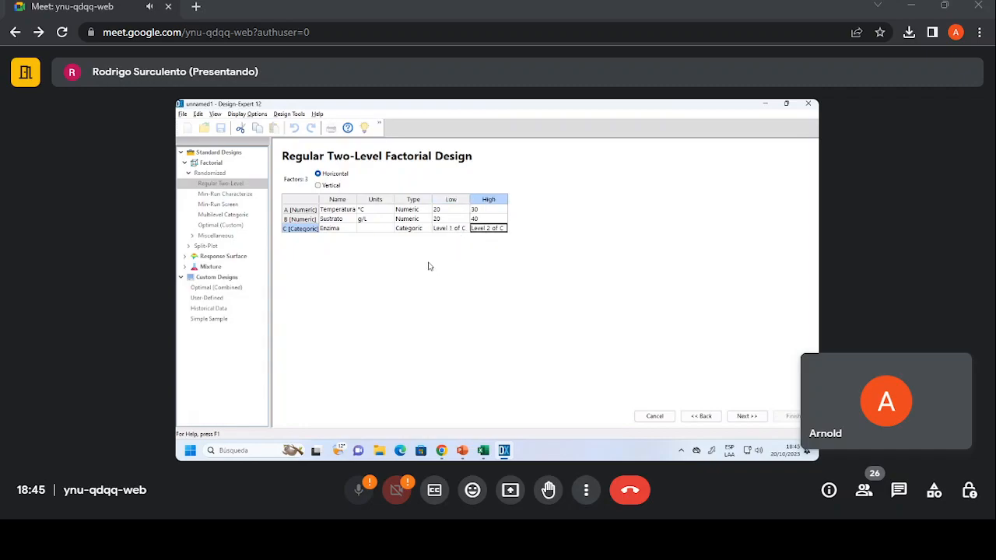
- Switch the Enzima factor's type back to Numeric
{"action": "left_click", "coordinate": [425, 230]}
{"action": "left_click", "coordinate": [426, 231]}
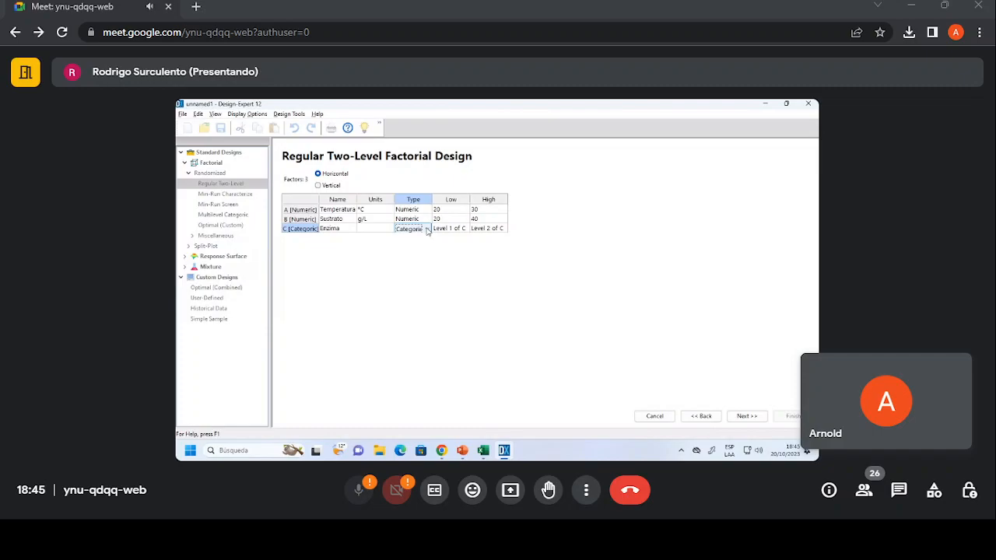
{"action": "left_click", "coordinate": [426, 231]}
{"action": "left_click", "coordinate": [423, 249]}
{"action": "left_click", "coordinate": [425, 230]}
{"action": "left_click", "coordinate": [422, 240]}
{"action": "left_click", "coordinate": [457, 229]}
{"action": "left_click", "coordinate": [421, 232]}
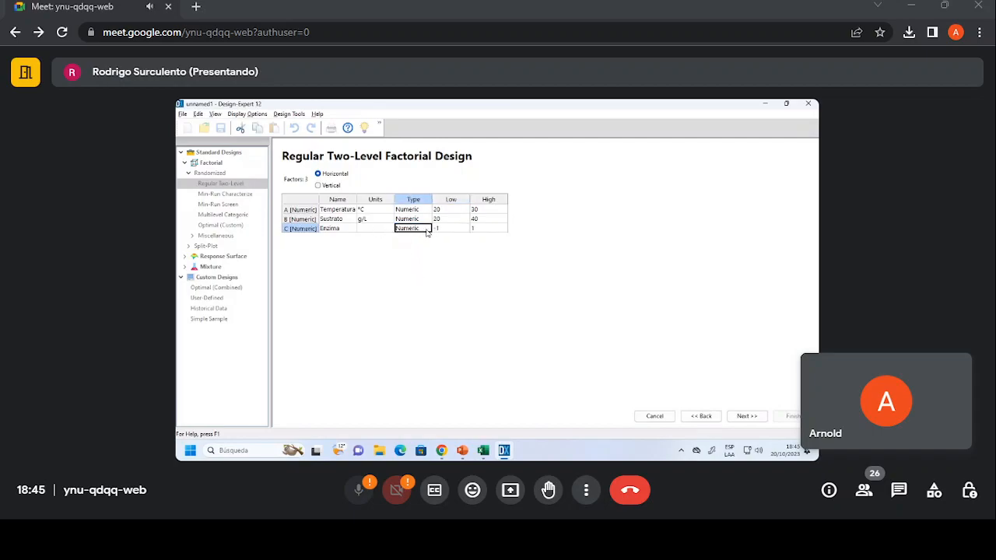
- Make the Enzima factor Categoric with its default level names and proceed to the response settings
{"action": "left_click", "coordinate": [426, 232]}
{"action": "left_click", "coordinate": [427, 231]}
{"action": "left_click", "coordinate": [426, 249]}
{"action": "left_click", "coordinate": [448, 228]}
{"action": "left_click", "coordinate": [493, 230]}
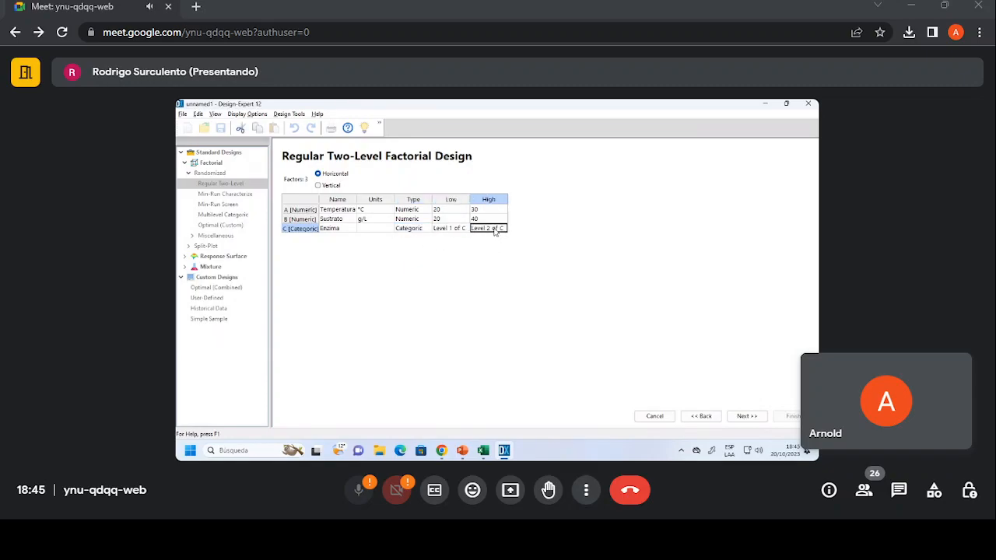
{"action": "left_click", "coordinate": [450, 229]}
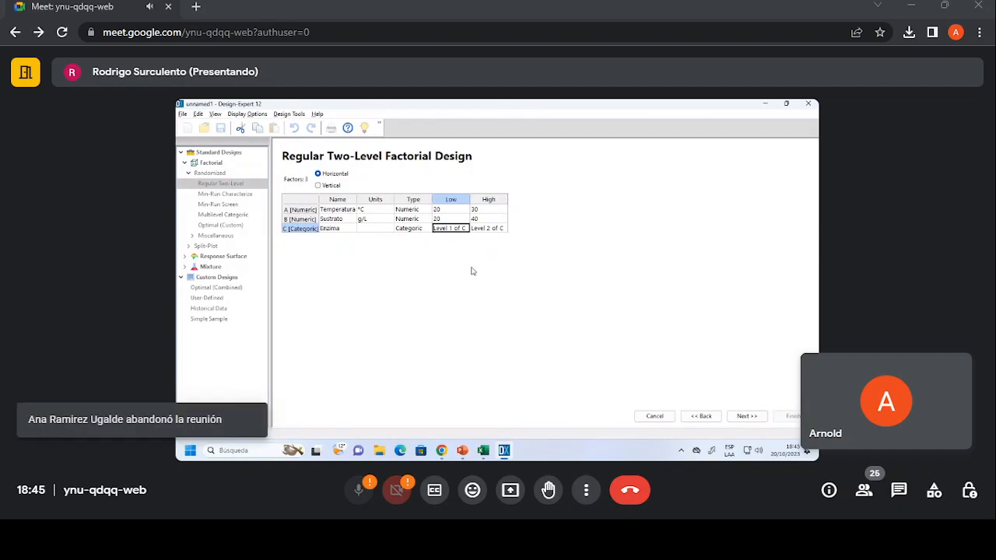
{"action": "left_click", "coordinate": [743, 417]}
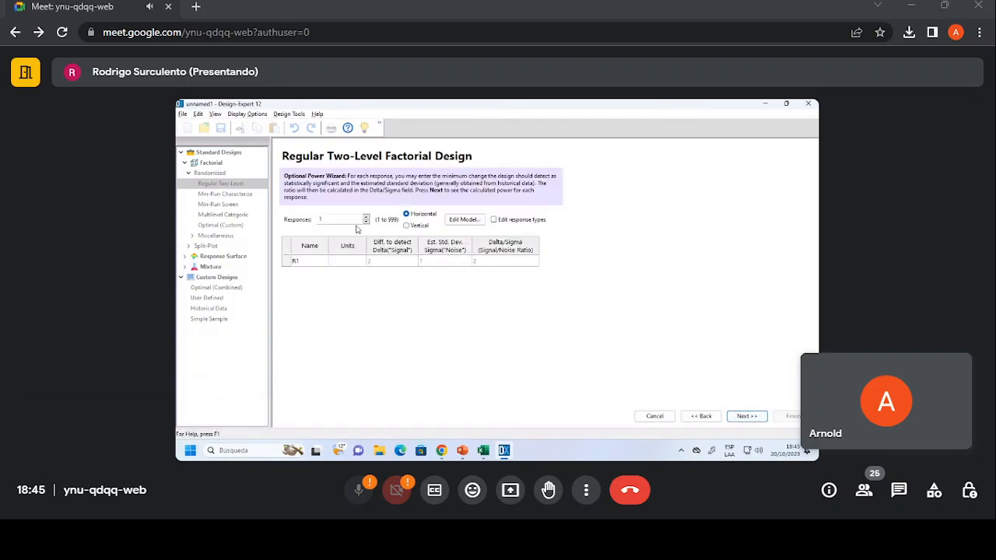
- Define a single response named n with units %, keep the default signal and noise values, and generate the design
{"action": "double_click", "coordinate": [352, 222]}
{"action": "left_click", "coordinate": [312, 267]}
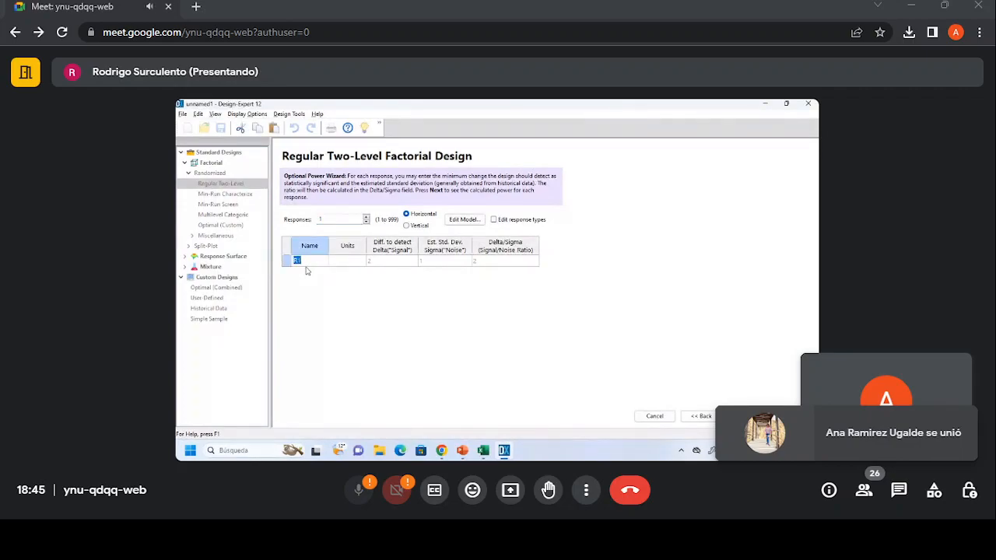
{"action": "type", "text": "h"}
{"action": "left_click", "coordinate": [344, 261]}
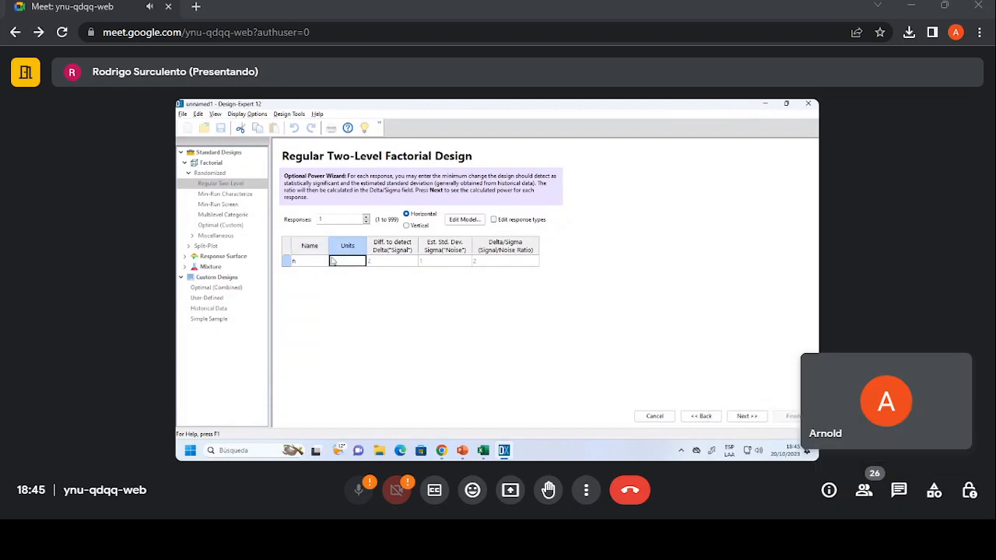
{"action": "type", "text": "%"}
{"action": "left_click", "coordinate": [393, 269]}
{"action": "left_click", "coordinate": [745, 415]}
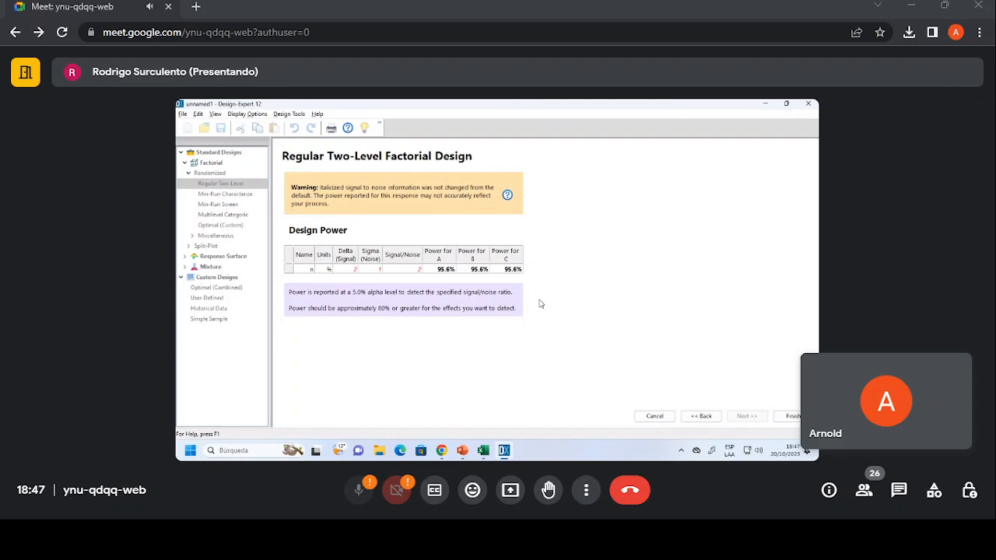
{"action": "left_click", "coordinate": [788, 418]}
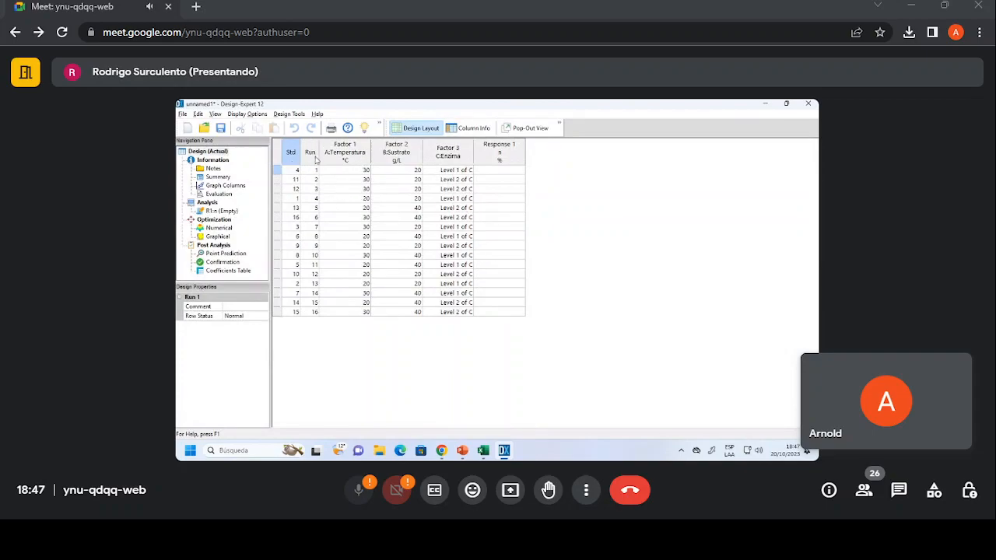
- Sort the design table by standard order ascending and arrange it side by side with the SETY Excel workbook
{"action": "right_click", "coordinate": [299, 155]}
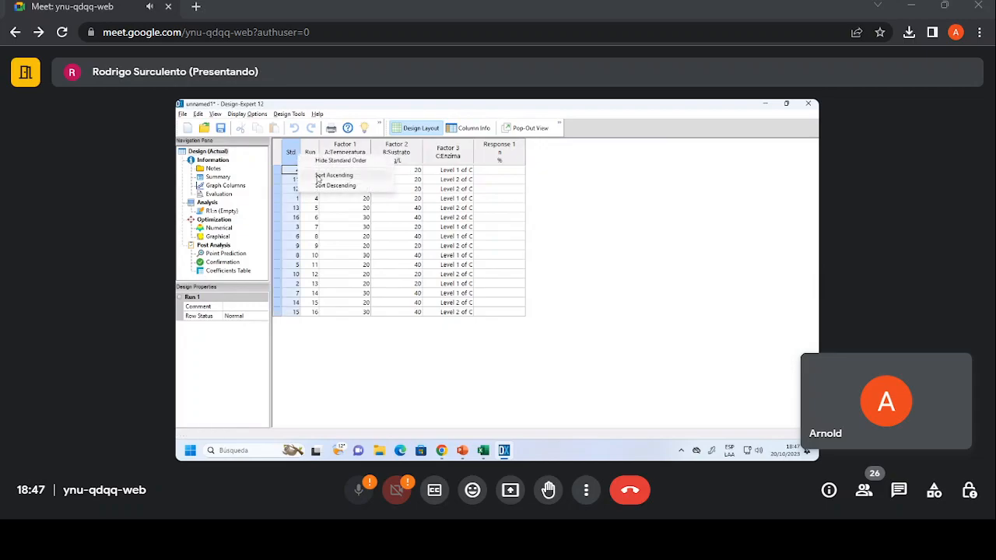
{"action": "left_click", "coordinate": [321, 174]}
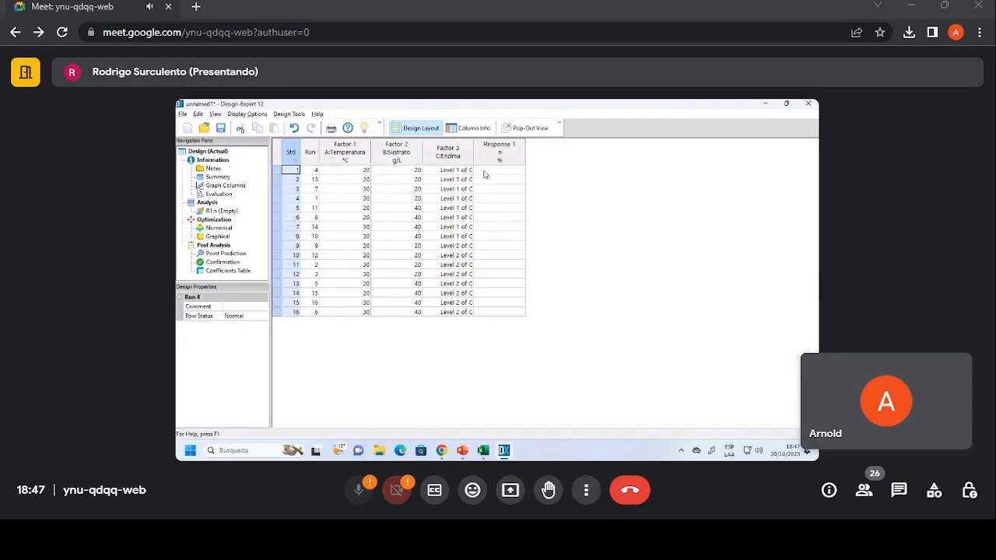
{"action": "left_click", "coordinate": [483, 450]}
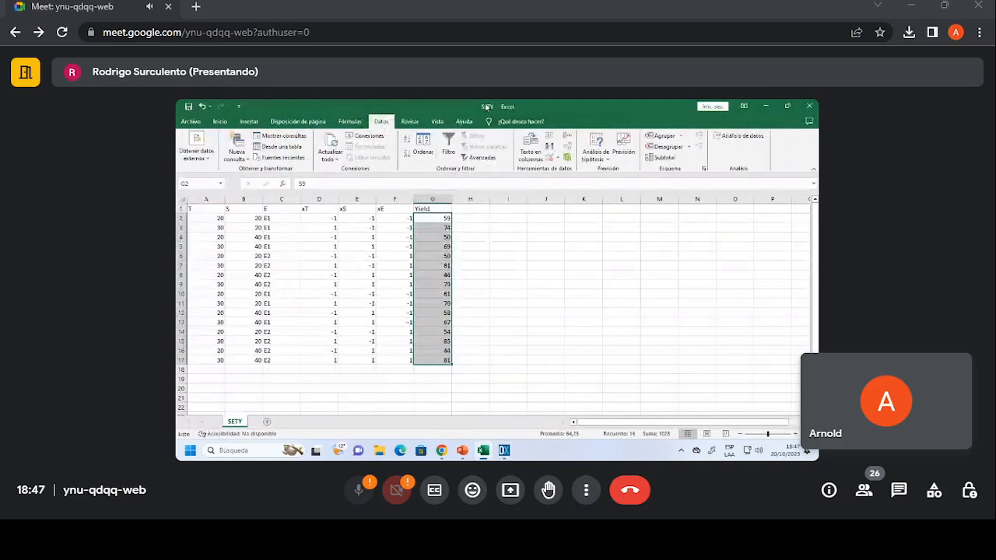
{"action": "left_click_drag", "start_coordinate": [486, 107], "coordinate": [815, 226]}
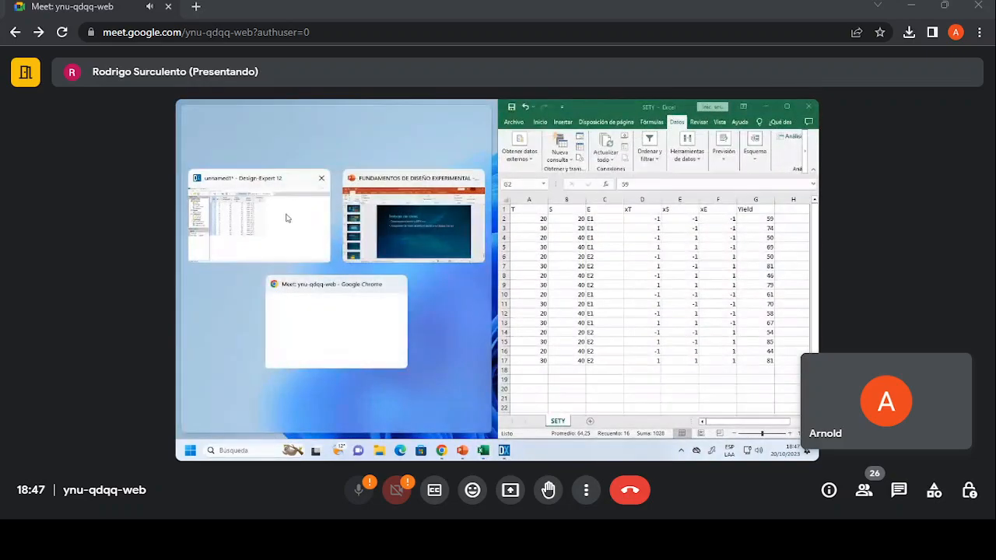
{"action": "left_click", "coordinate": [285, 218]}
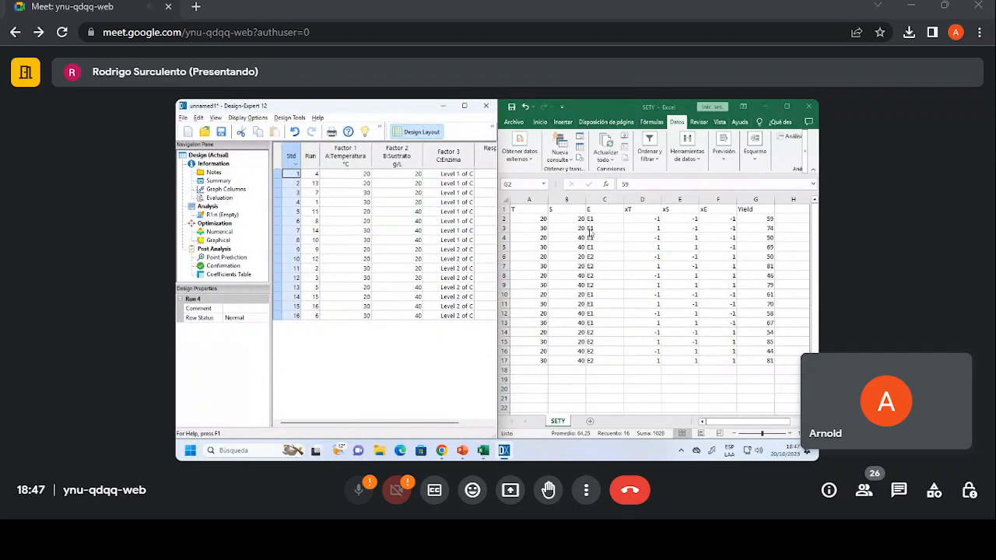
- Compare the factor levels of the first design runs with the corresponding rows of the SETY worksheet
{"action": "left_click", "coordinate": [531, 213]}
{"action": "left_click", "coordinate": [415, 170]}
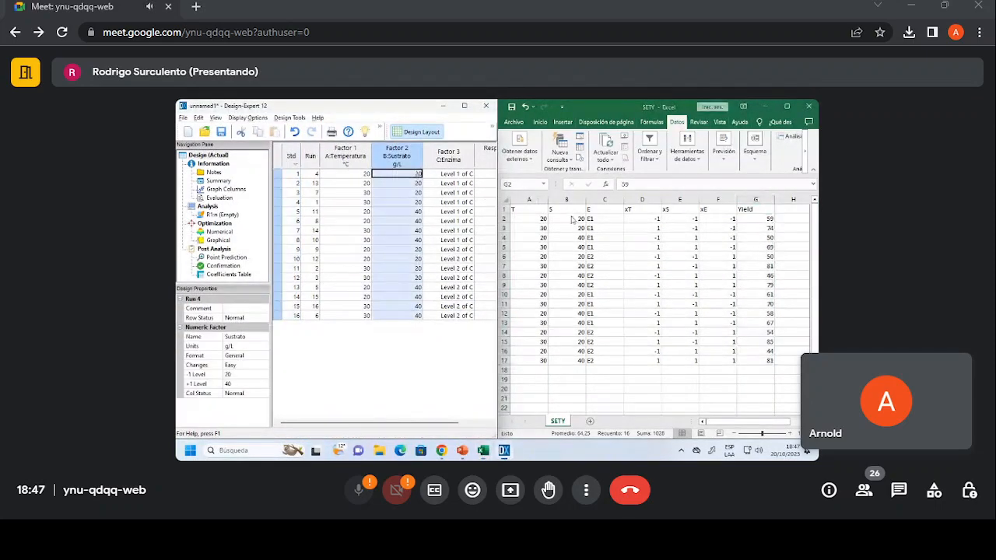
{"action": "left_click", "coordinate": [470, 181]}
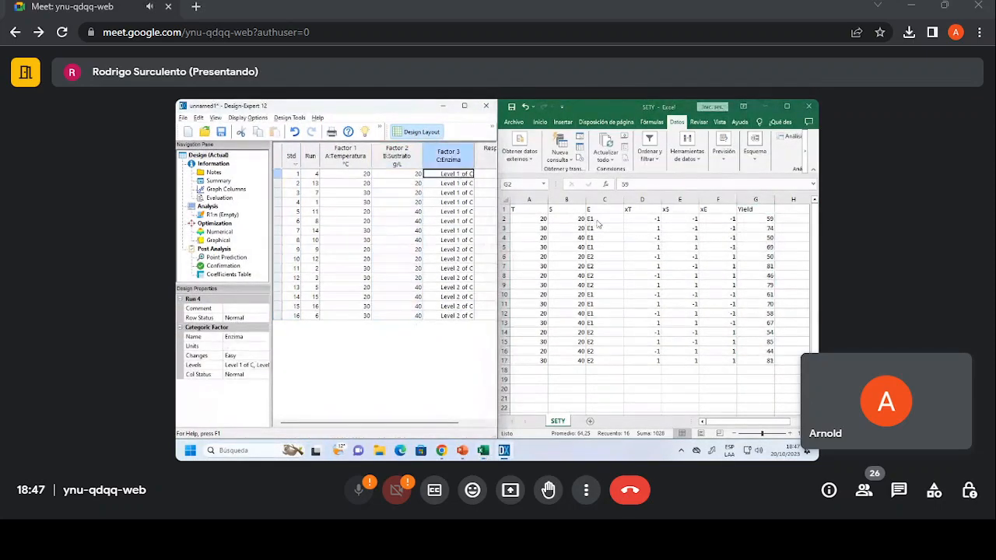
{"action": "left_click", "coordinate": [595, 220]}
{"action": "left_click", "coordinate": [600, 223]}
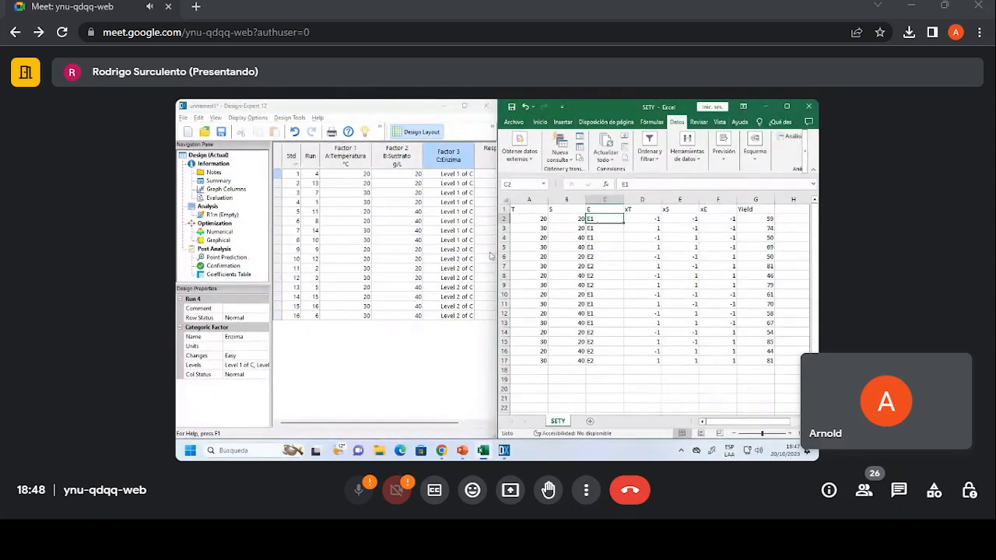
{"action": "left_click", "coordinate": [346, 185]}
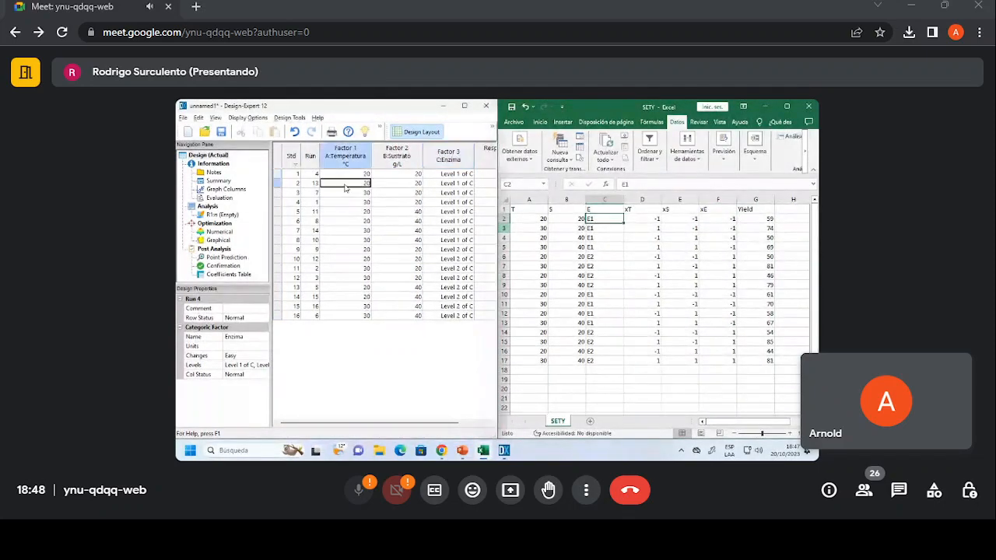
{"action": "left_click", "coordinate": [553, 231]}
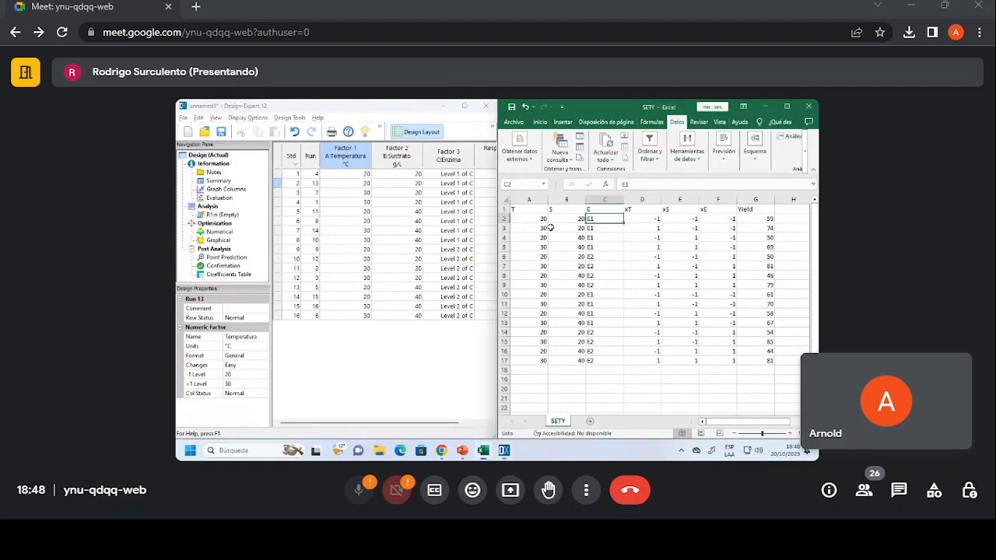
{"action": "left_click", "coordinate": [530, 236]}
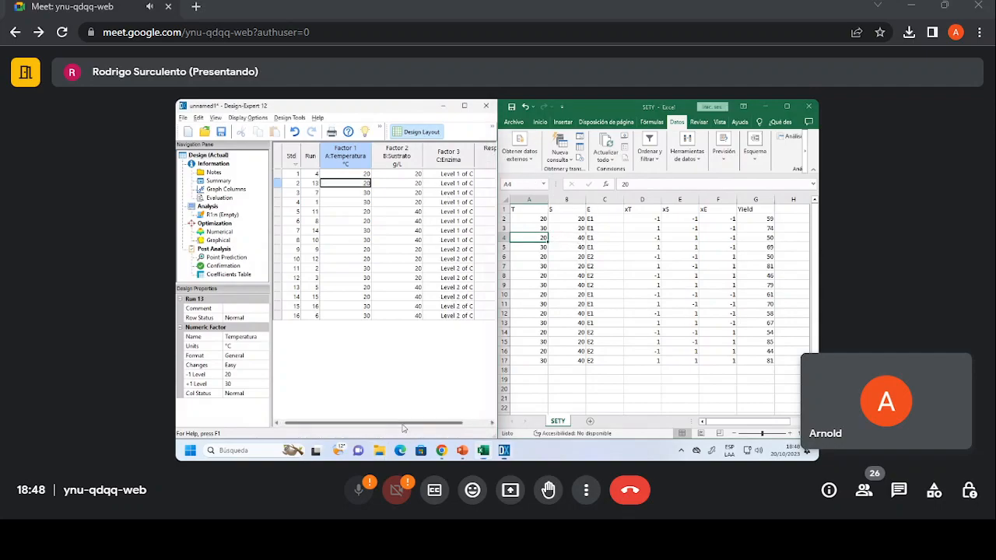
- Enter 59 as response n for standard run 1 and narrow the navigation area to widen the design table
{"action": "left_click_drag", "start_coordinate": [426, 422], "coordinate": [450, 422]}
{"action": "left_click", "coordinate": [465, 173]}
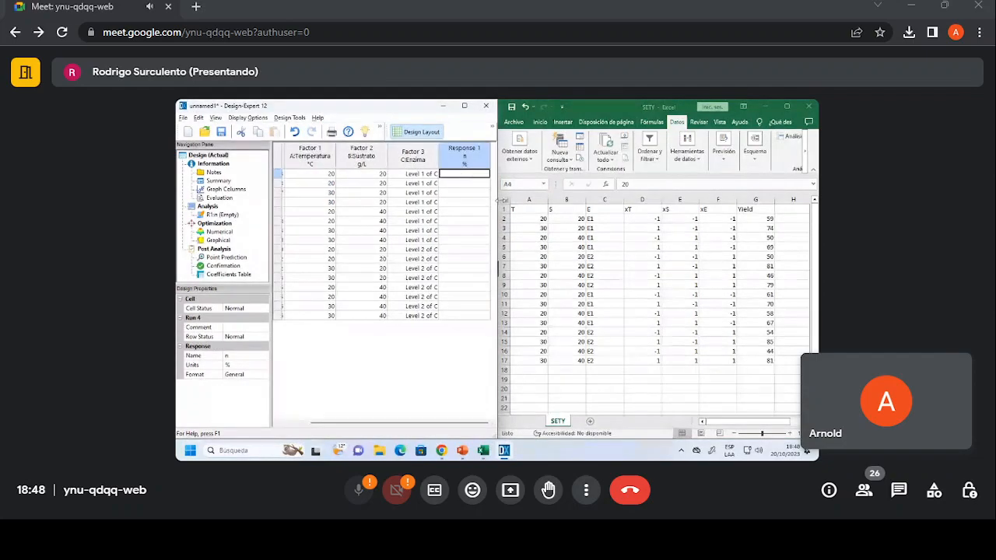
{"action": "type", "text": "59"}
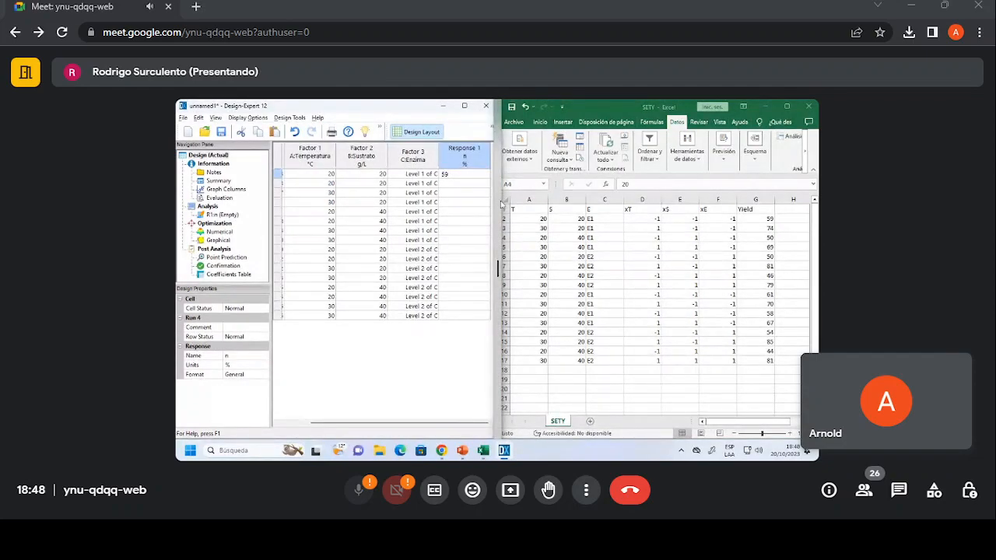
{"action": "key", "text": "Return"}
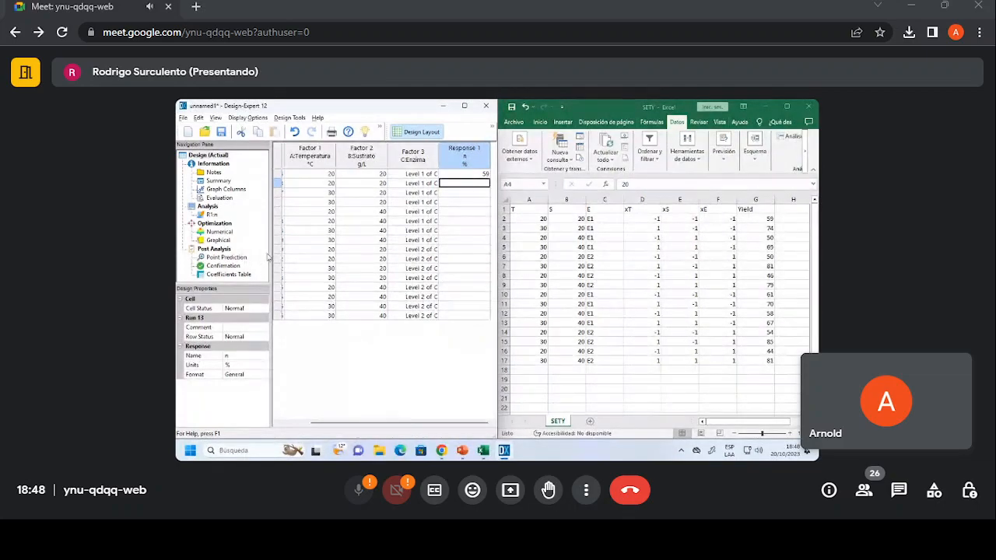
{"action": "mouse_move", "coordinate": [274, 259]}
{"action": "left_mouse_down"}
{"action": "mouse_move", "coordinate": [246, 264]}
{"action": "mouse_move", "coordinate": [262, 266]}
{"action": "left_mouse_up"}
{"action": "left_click", "coordinate": [460, 176]}
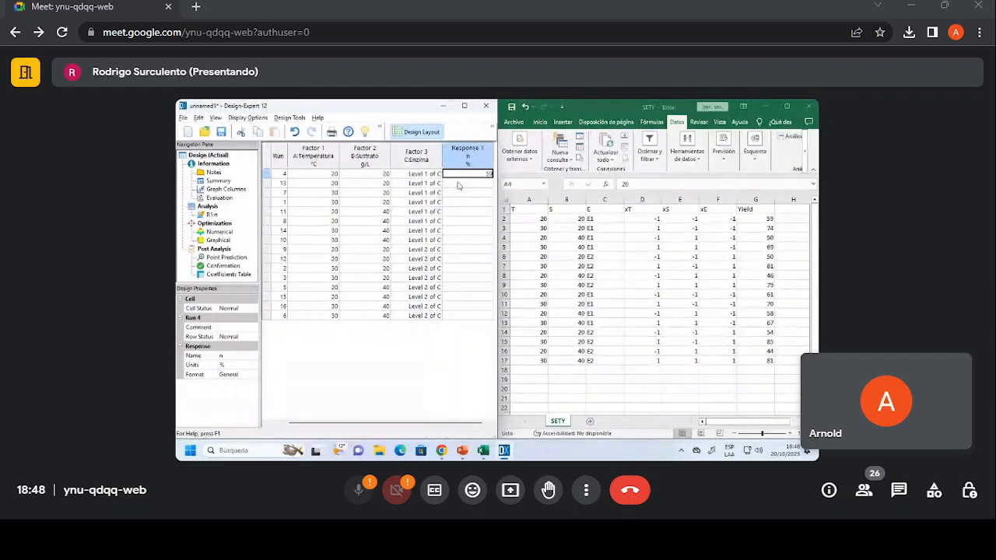
{"action": "left_click", "coordinate": [458, 185]}
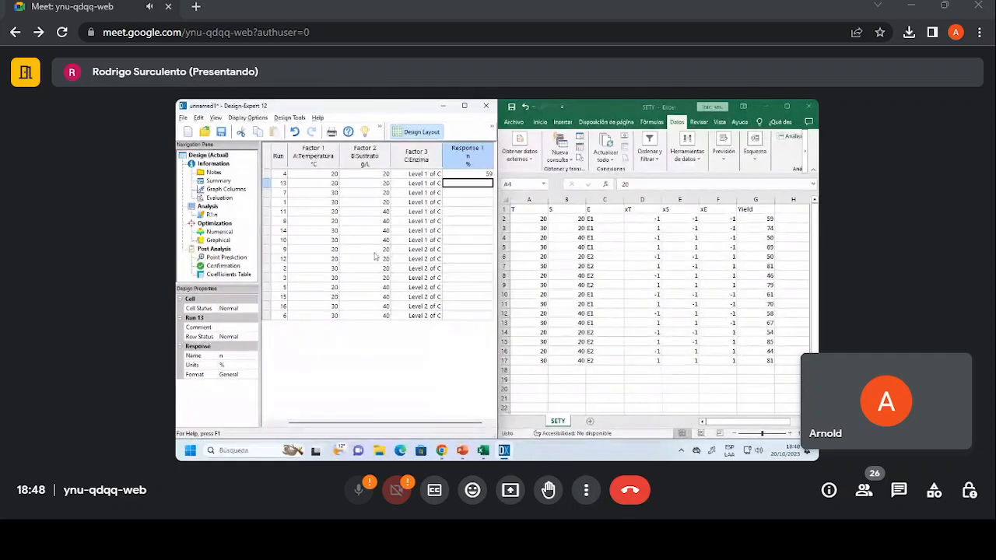
- Highlight the replicate rows A10:G17 of the SETY worksheet with a yellow fill
{"action": "left_click", "coordinate": [548, 287]}
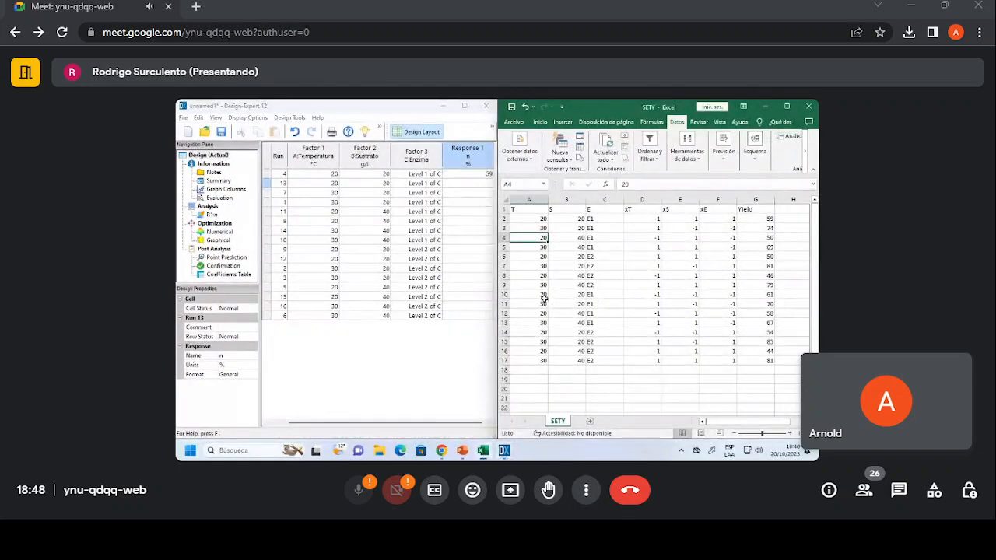
{"action": "left_click_drag", "start_coordinate": [547, 289], "coordinate": [721, 337]}
{"action": "left_click", "coordinate": [655, 325]}
{"action": "left_click_drag", "start_coordinate": [529, 294], "coordinate": [752, 359]}
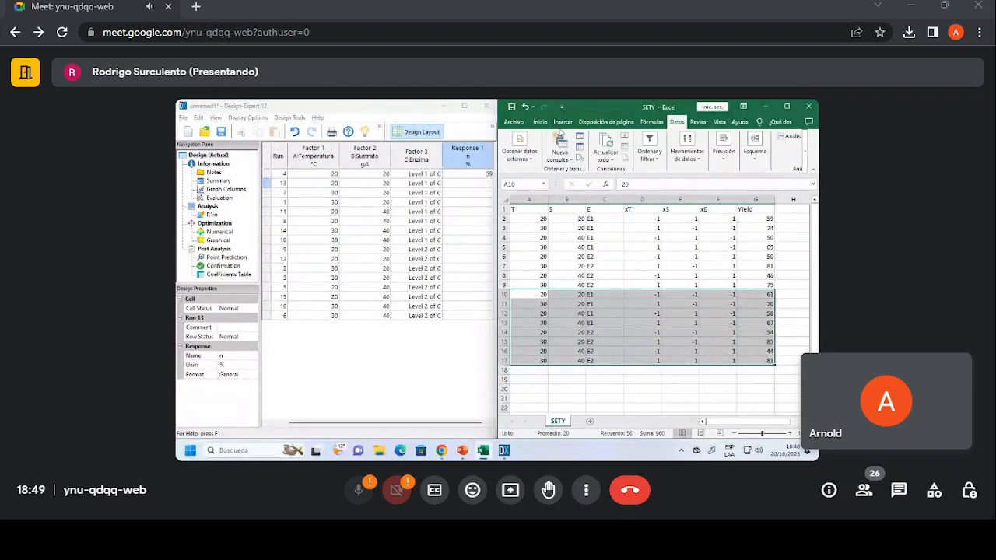
{"action": "right_click", "coordinate": [678, 292]}
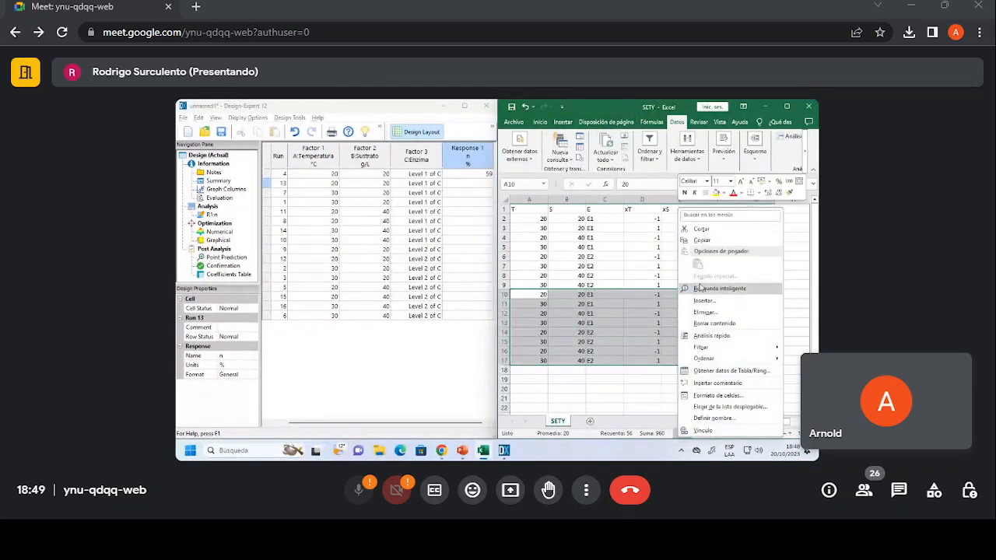
{"action": "left_click", "coordinate": [715, 192]}
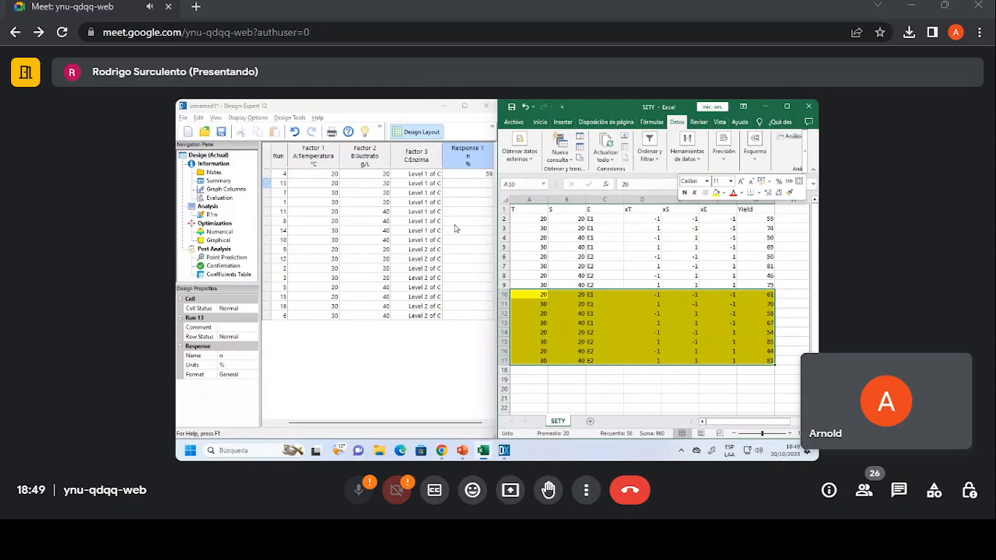
- Enter the response n values 61, 74 and 70 for standard runs 2 to 4 of the design table
{"action": "left_click", "coordinate": [454, 183]}
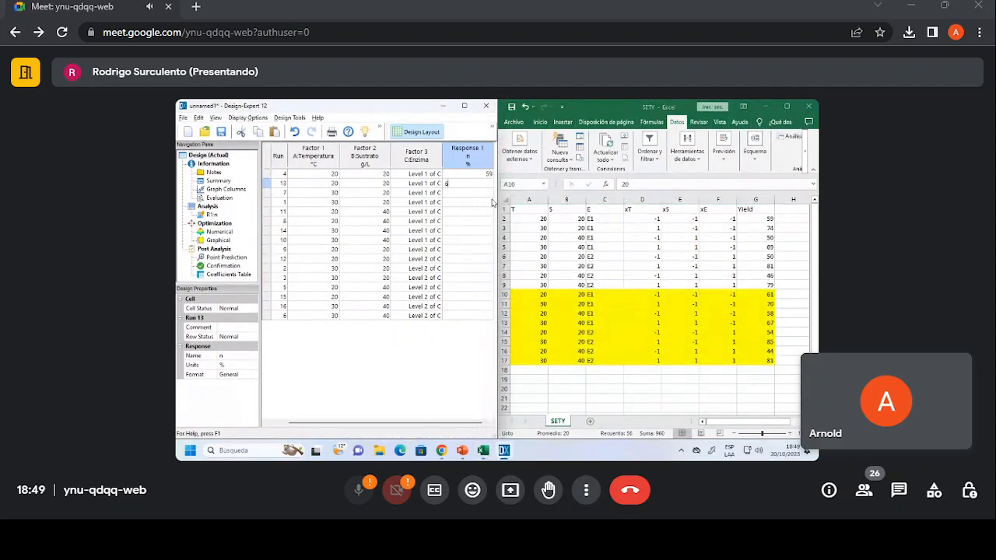
{"action": "key", "text": "Return"}
{"action": "type", "text": "74"}
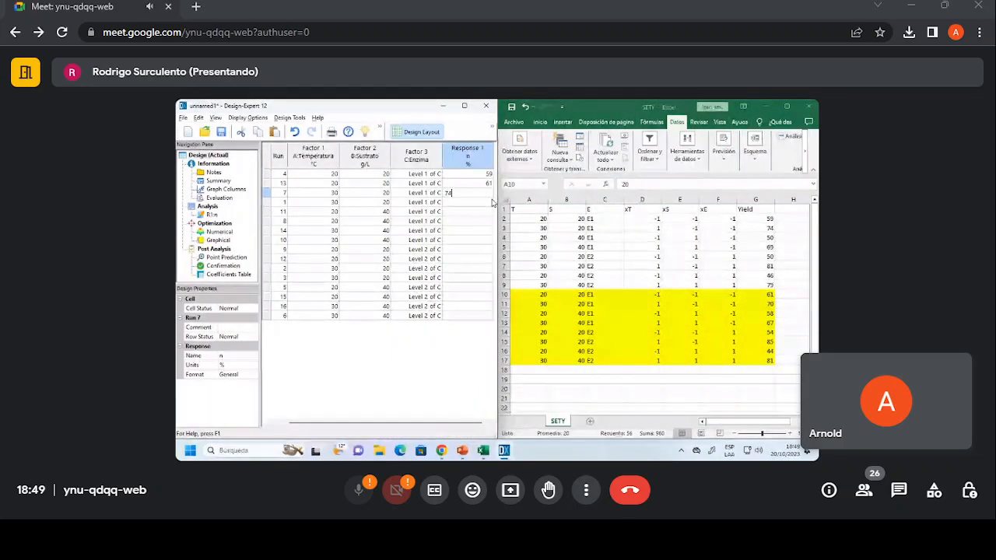
{"action": "key", "text": "Return"}
{"action": "type", "text": "70"}
{"action": "key", "text": "Return"}
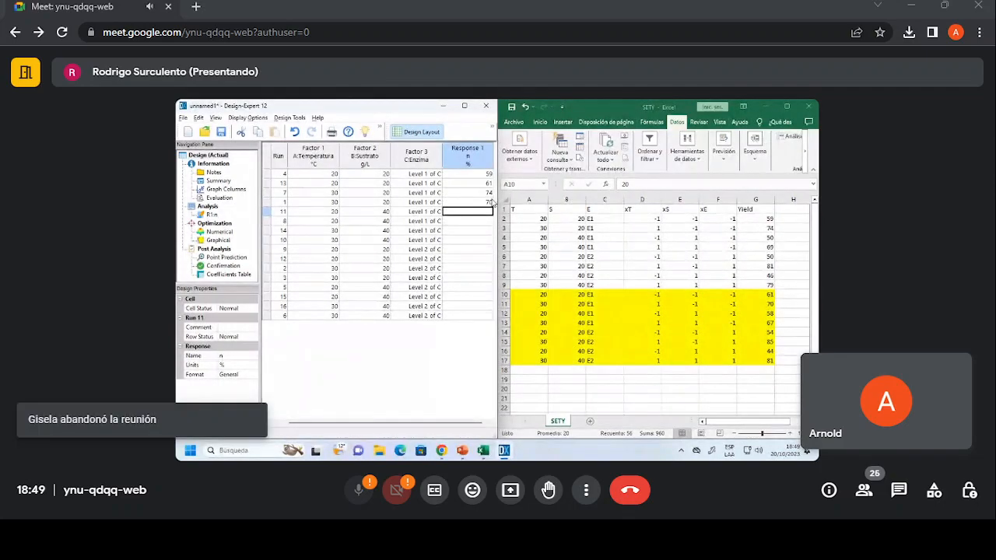
- Enter the response n values 50, 58, 69 and 67 for standard runs 5 to 8
{"action": "type", "text": "50"}
{"action": "key", "text": "Return"}
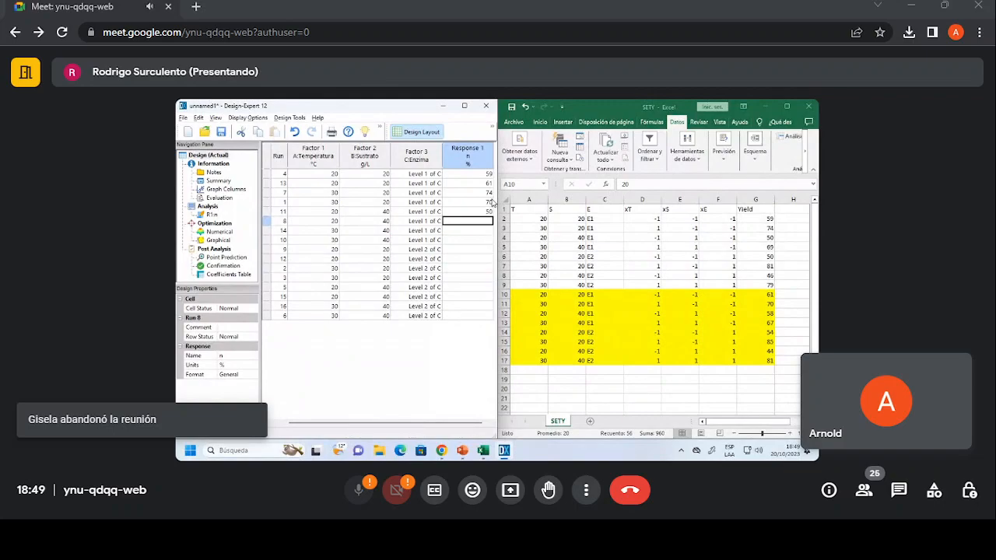
{"action": "type", "text": "58"}
{"action": "key", "text": "Return"}
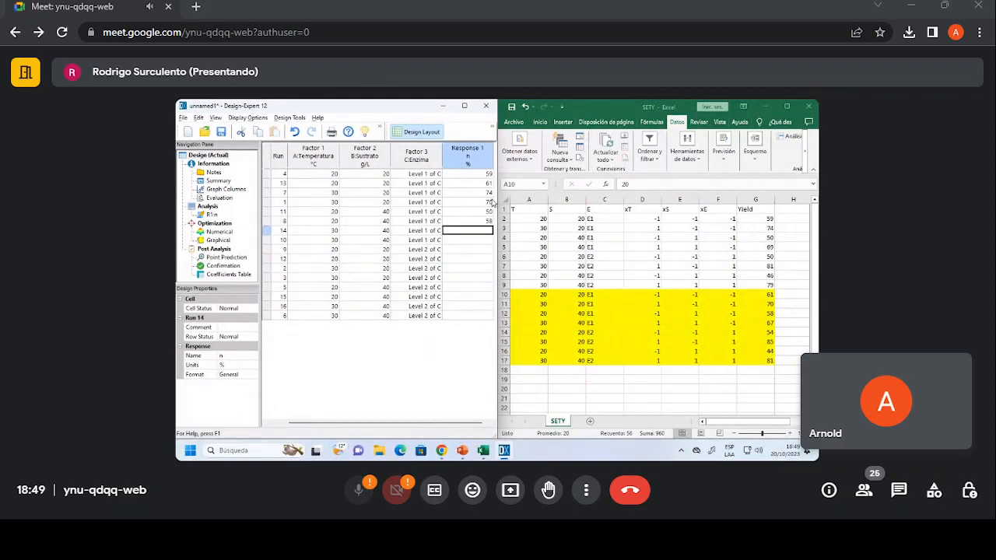
{"action": "type", "text": "69"}
{"action": "key", "text": "Return"}
{"action": "type", "text": "67"}
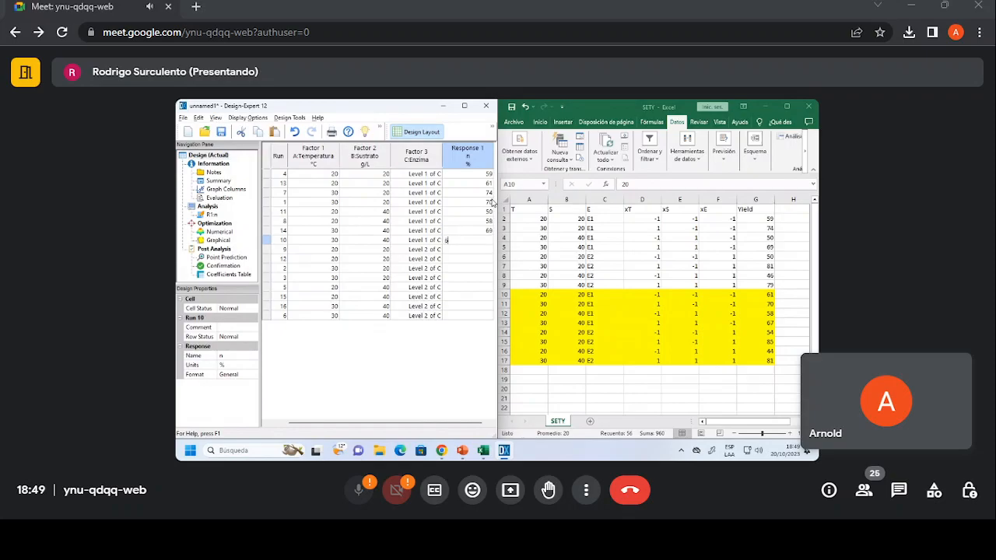
{"action": "key", "text": "Return"}
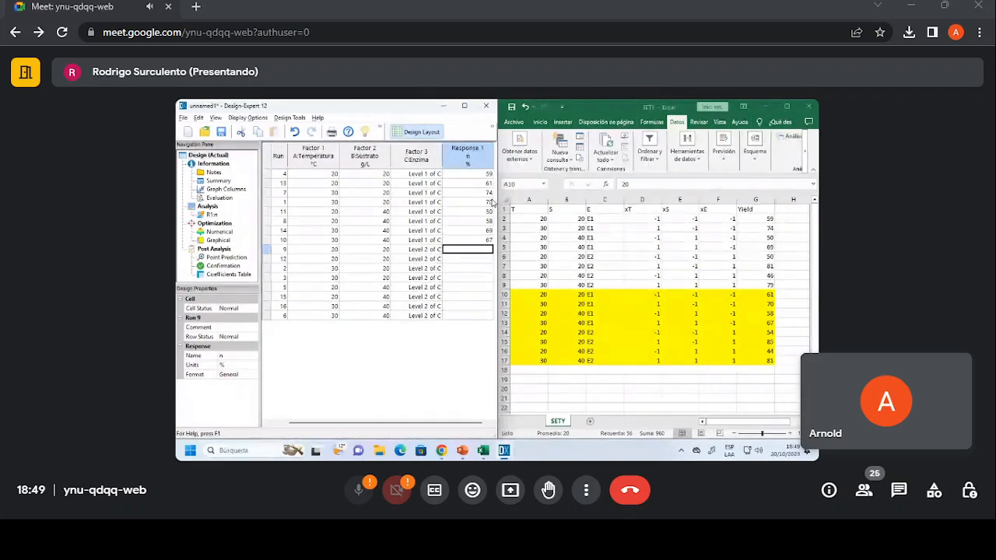
- Enter the response n values 50, 54, 81 and 85 for standard runs 9 to 12
{"action": "type", "text": "50"}
{"action": "key", "text": "Return"}
{"action": "type", "text": "54"}
{"action": "key", "text": "Return"}
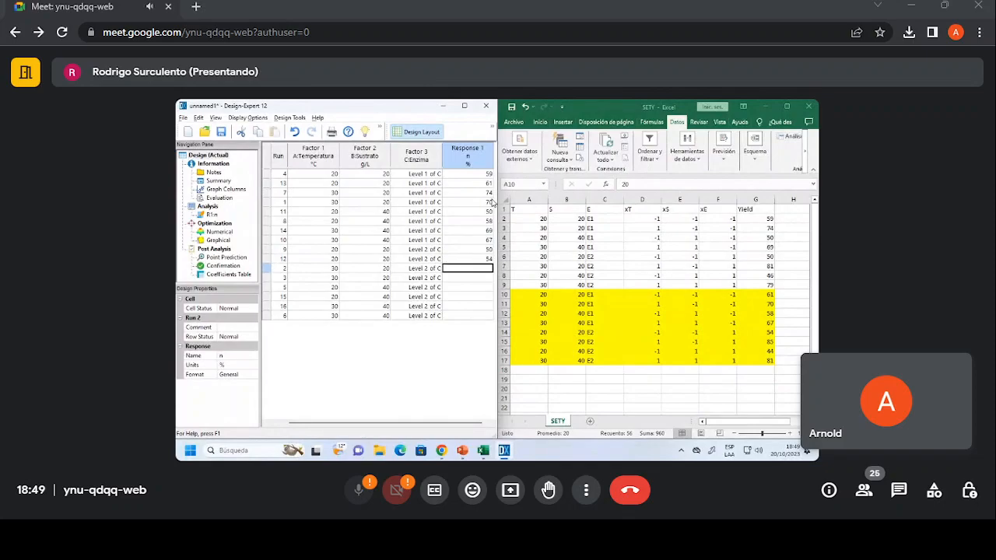
{"action": "type", "text": "81"}
{"action": "key", "text": "Return"}
{"action": "type", "text": "85"}
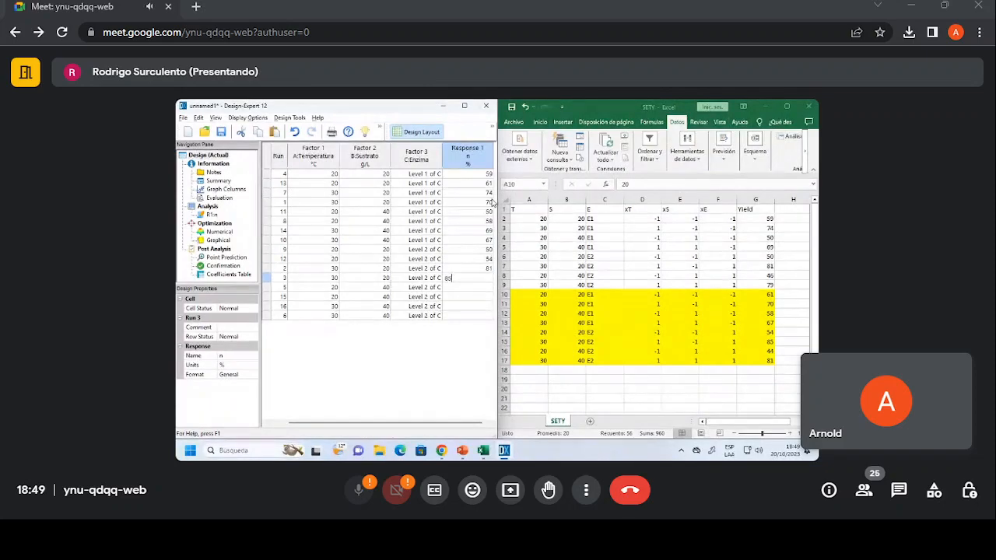
{"action": "key", "text": "Return"}
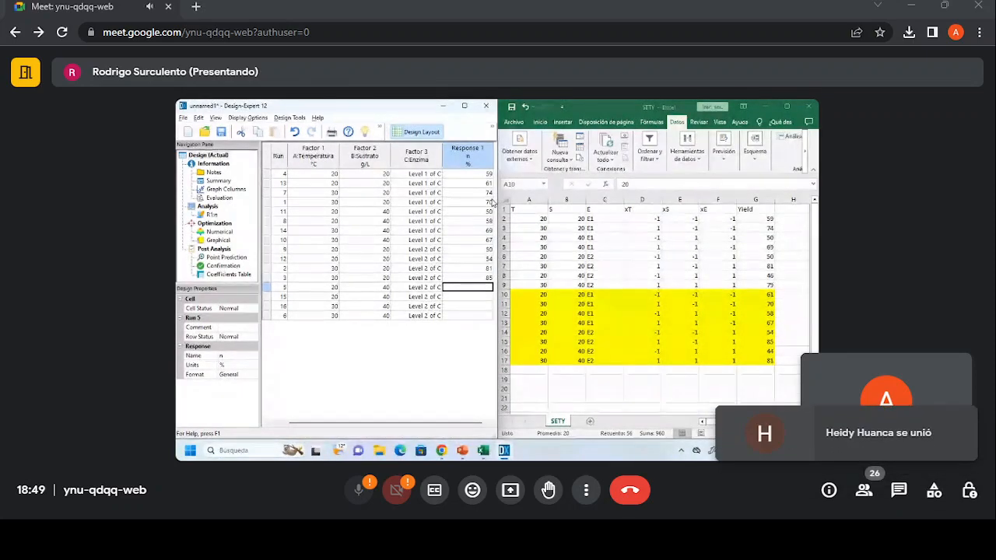
- Enter the response n values 46, 44, 79 and 81 for standard runs 13 to 16 and maximize the design window
{"action": "type", "text": "46"}
{"action": "key", "text": "Return"}
{"action": "type", "text": "44"}
{"action": "key", "text": "Return"}
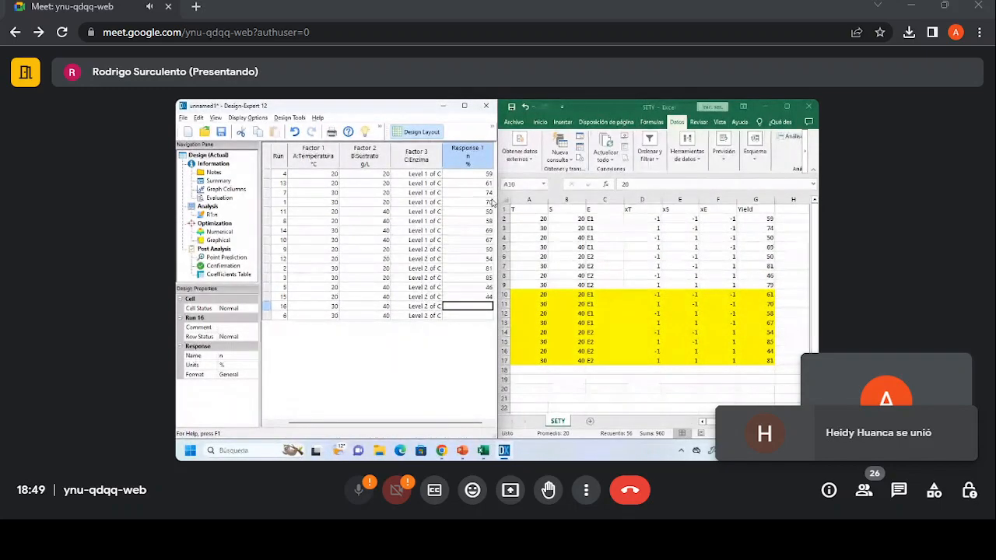
{"action": "type", "text": "79"}
{"action": "key", "text": "Return"}
{"action": "type", "text": "81"}
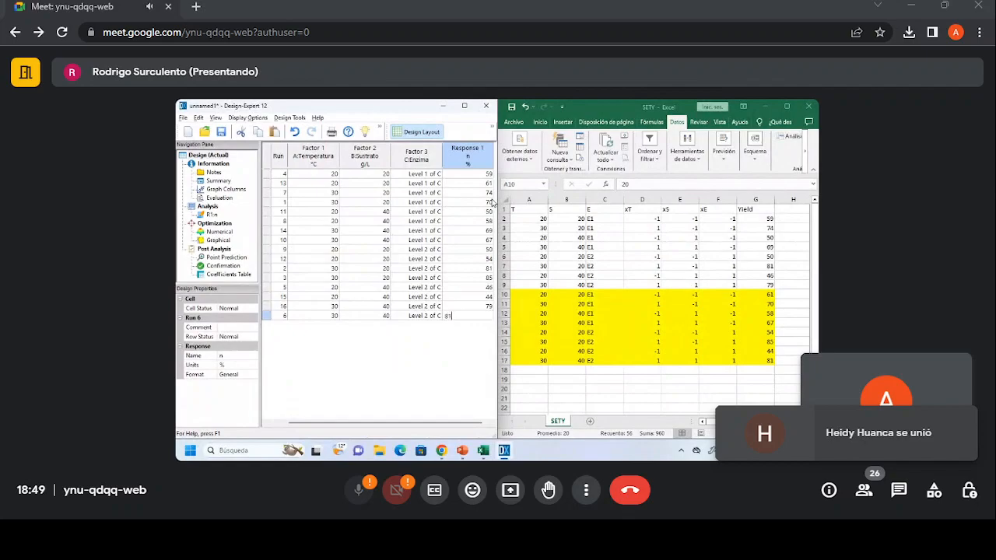
{"action": "key", "text": "Return"}
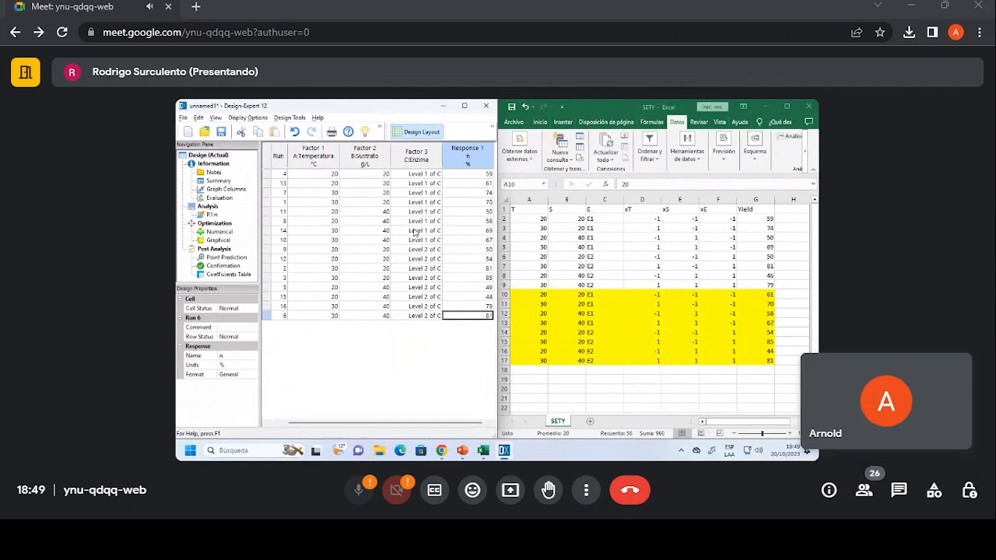
{"action": "left_click", "coordinate": [464, 106]}
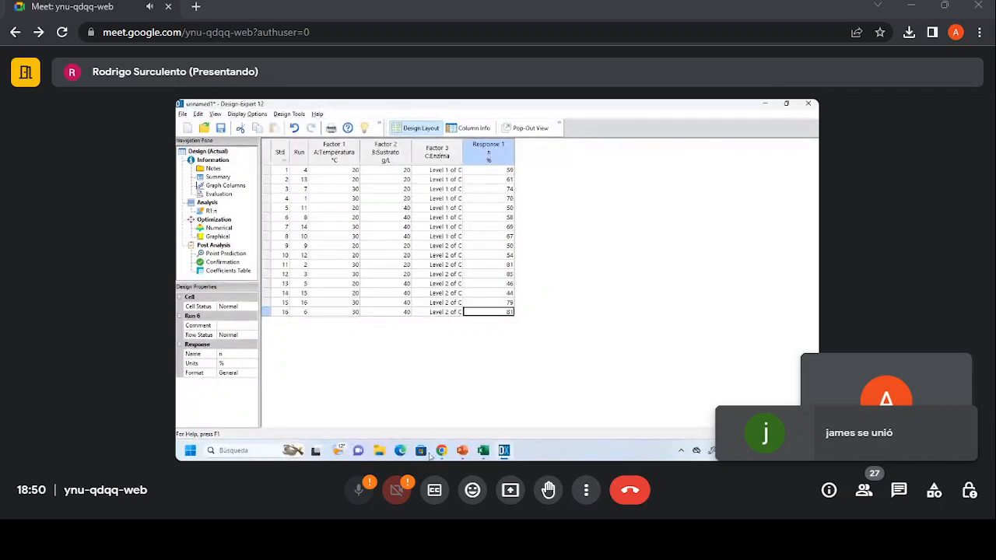
- Review the factor and yield columns of the SETY worksheet in Excel and return to the Design-Expert design table
{"action": "left_click", "coordinate": [488, 453]}
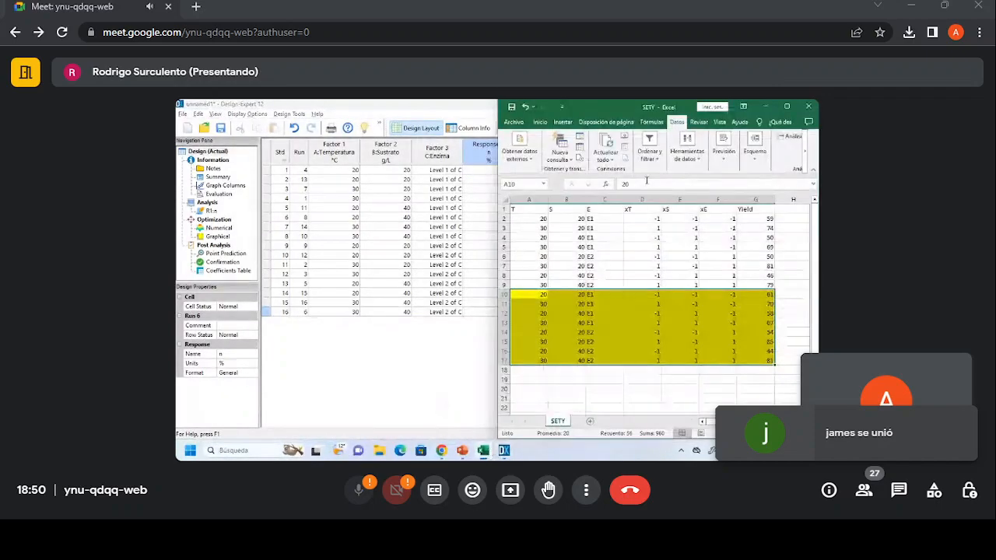
{"action": "left_click", "coordinate": [565, 210]}
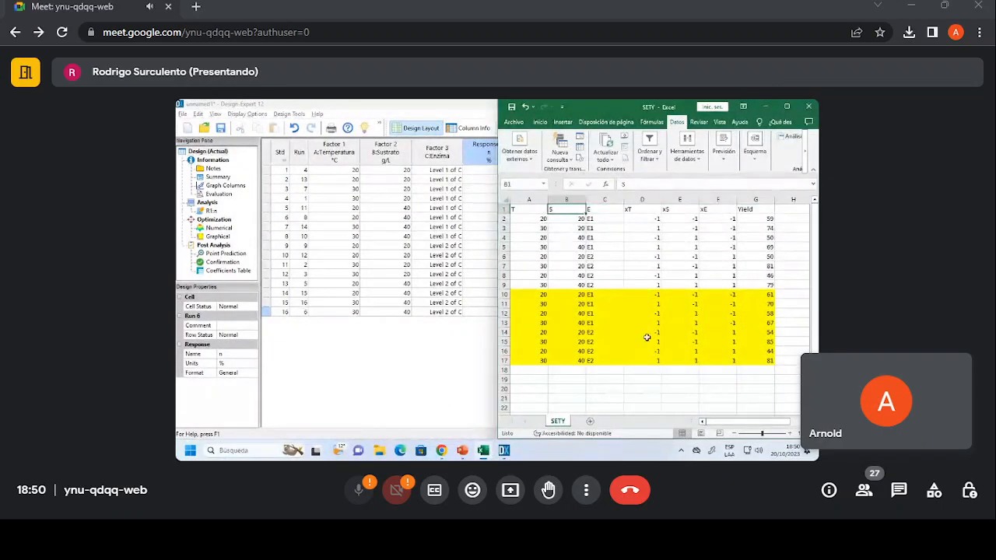
{"action": "left_click_drag", "start_coordinate": [743, 427], "coordinate": [743, 427]}
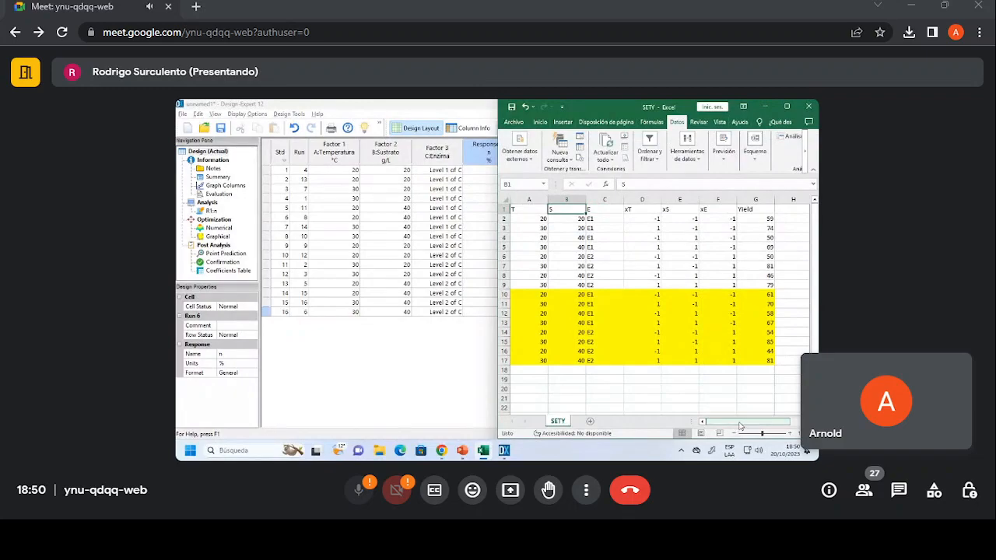
{"action": "left_click", "coordinate": [739, 423]}
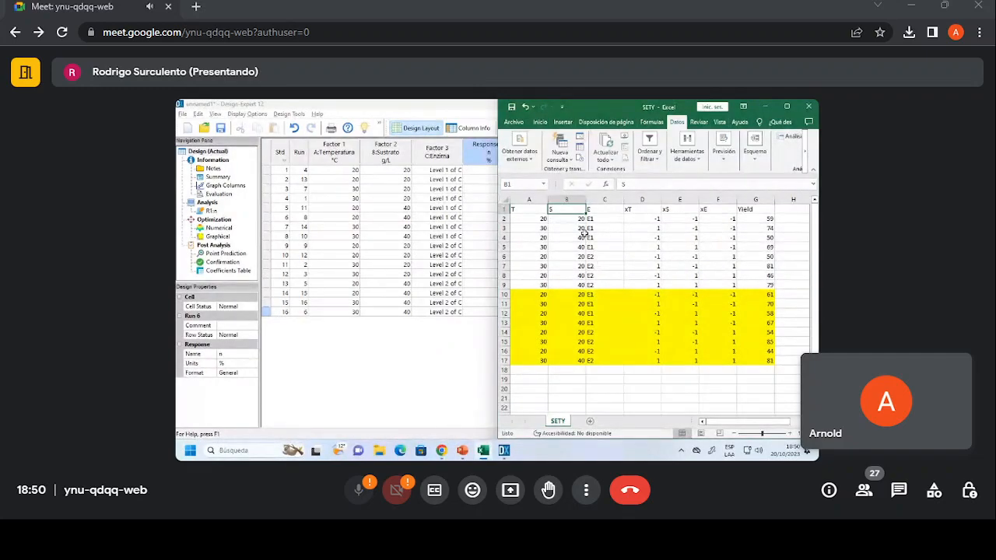
{"action": "left_click", "coordinate": [412, 354]}
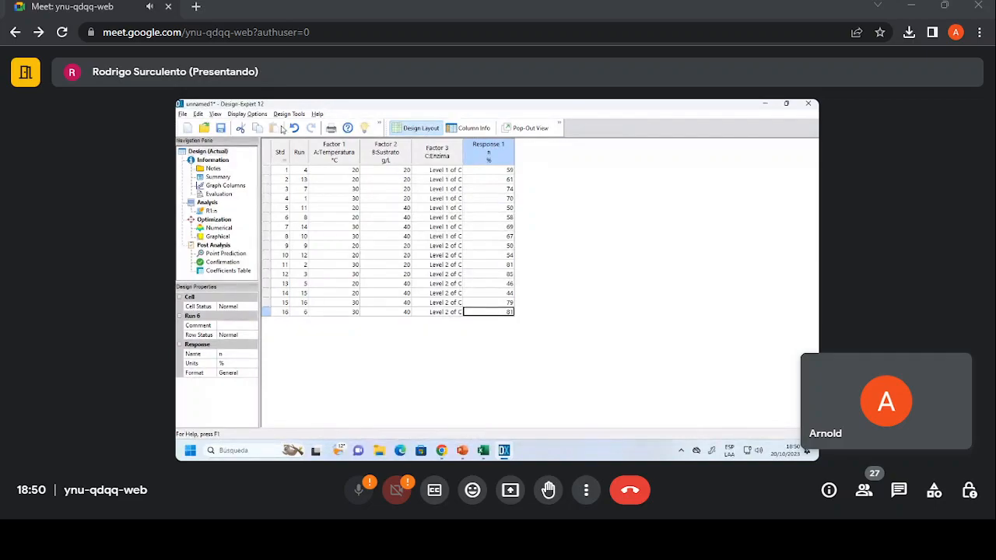
- Analyze response n without a transformation and select the A-Temperatura, AC and B-Sustrato effects on the half-normal plot
{"action": "left_click", "coordinate": [211, 212]}
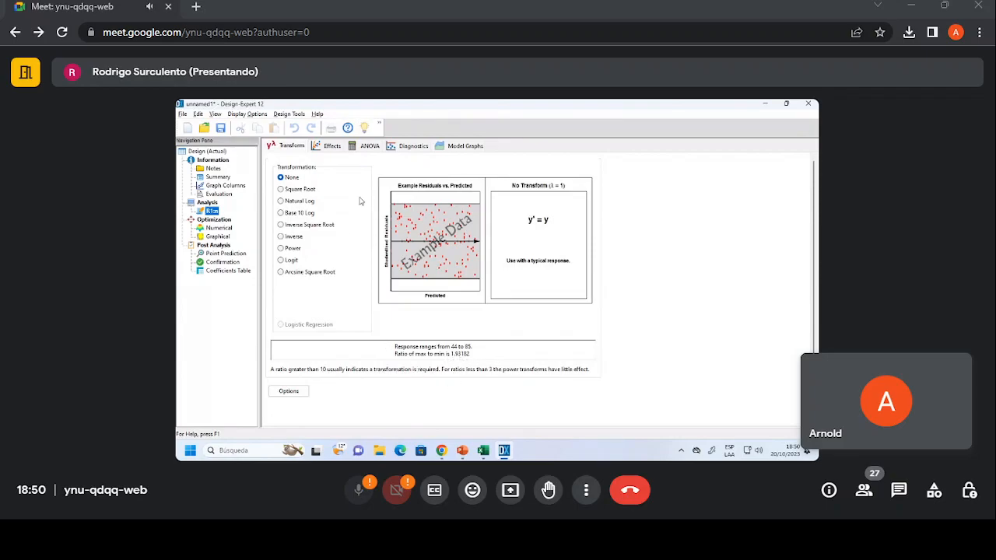
{"action": "left_click", "coordinate": [321, 146]}
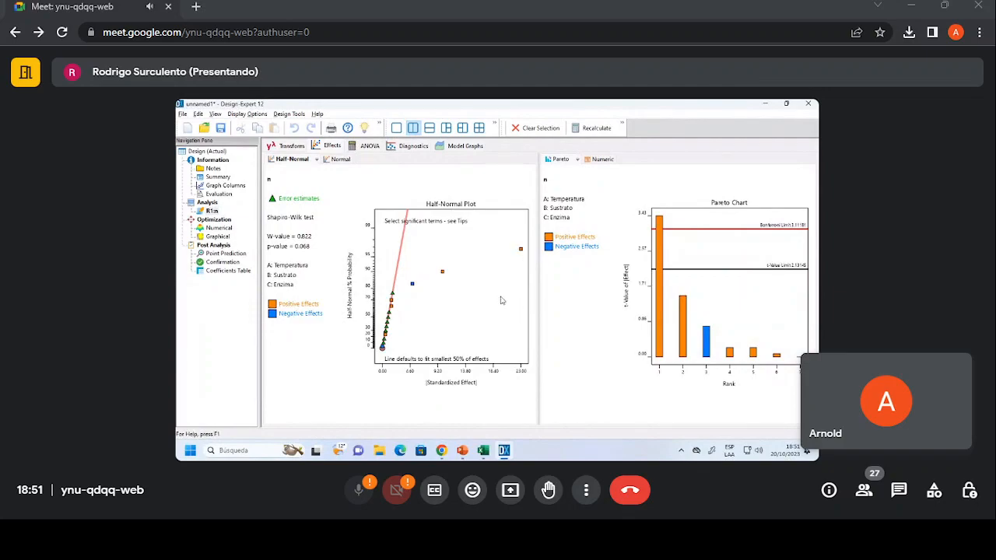
{"action": "left_click", "coordinate": [520, 250]}
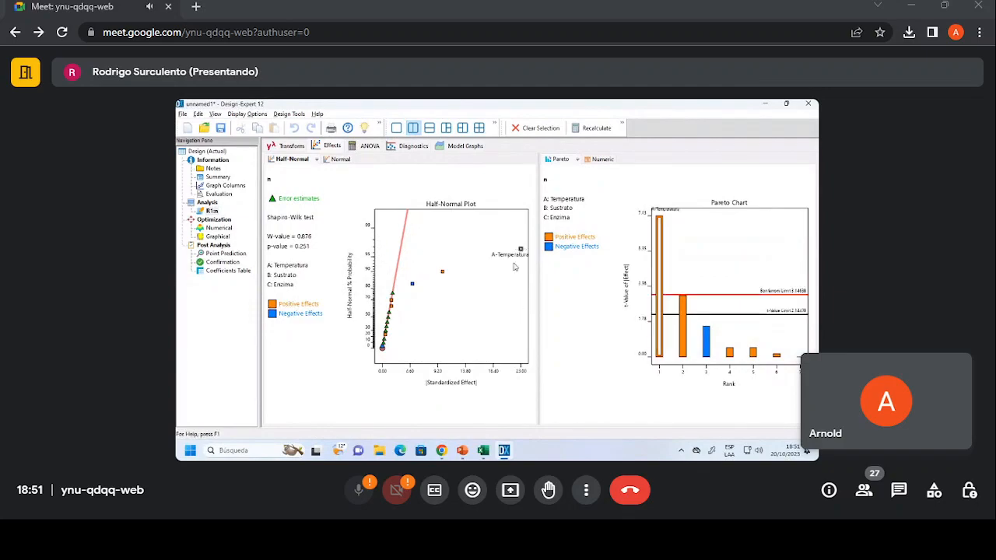
{"action": "left_click", "coordinate": [442, 271]}
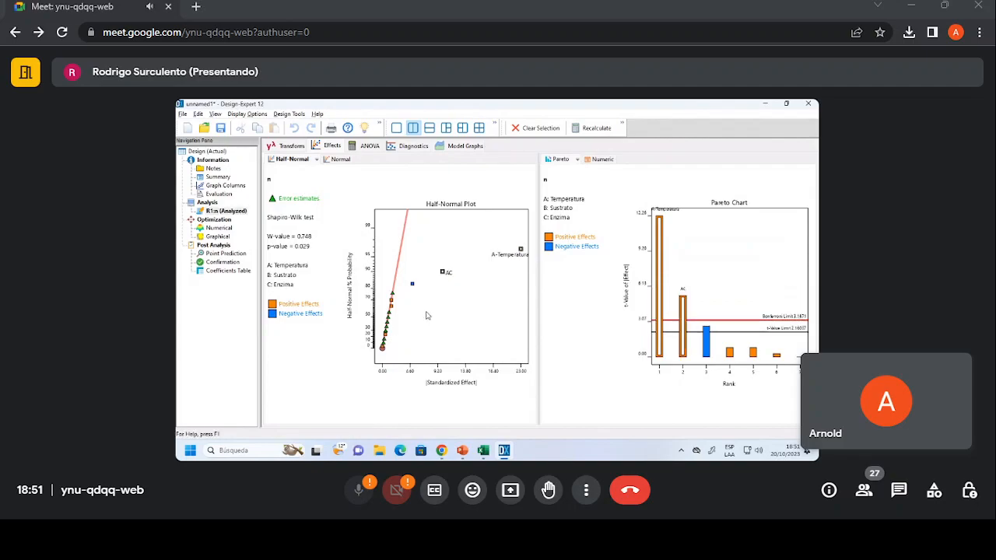
{"action": "left_click", "coordinate": [411, 284]}
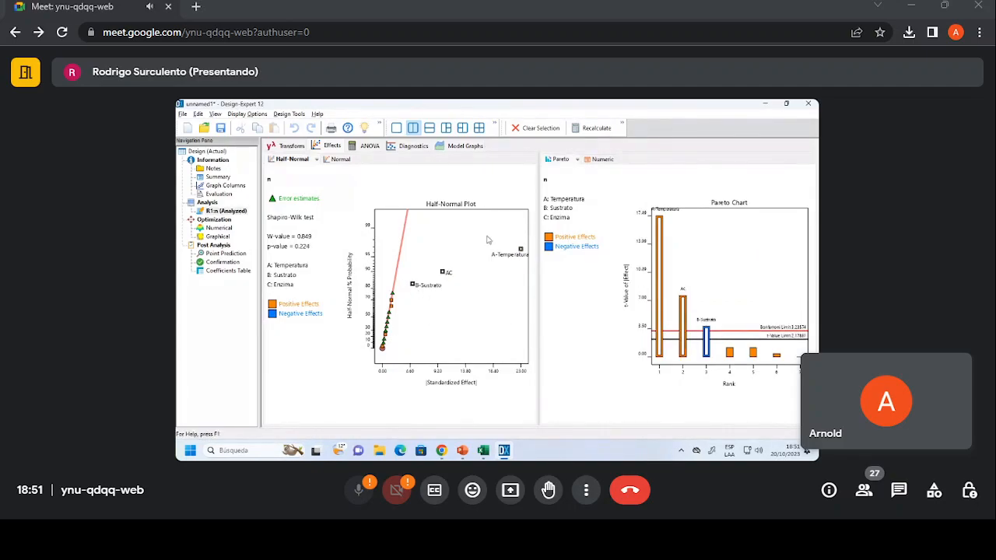
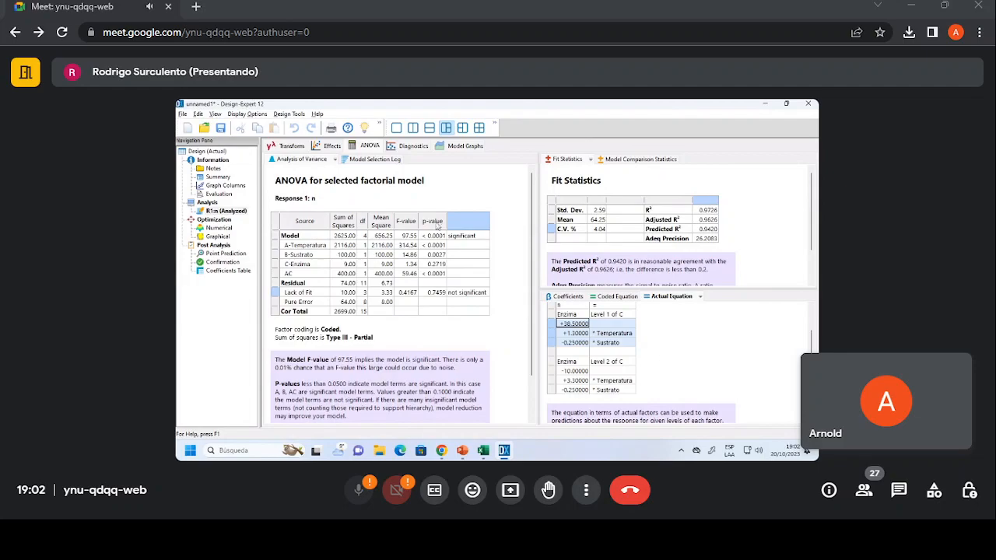
- Display the diagnostic plots for the fitted model of response n
{"action": "left_click", "coordinate": [411, 146]}
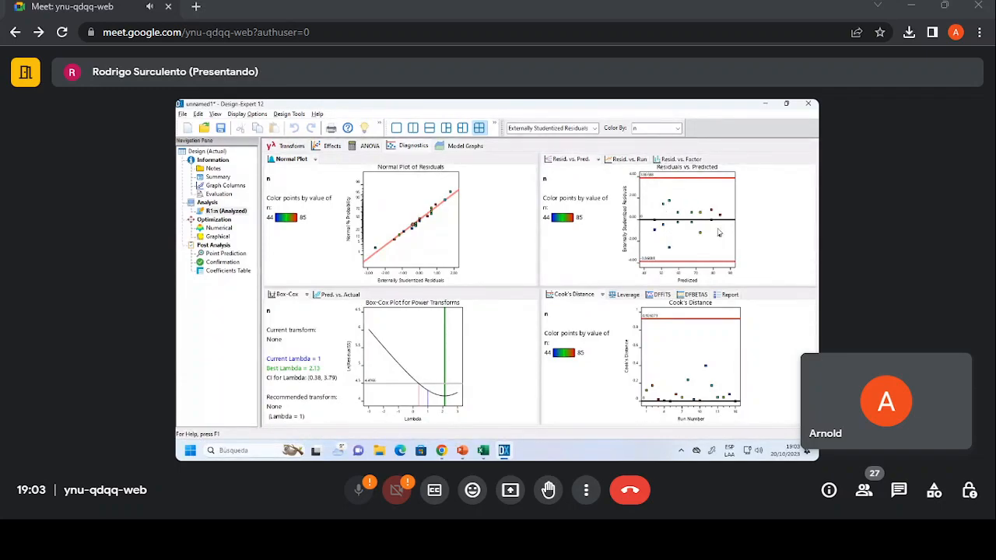
- Review the ANOVA results and diagnostic plots of response n and display the AC interaction graph
{"action": "left_click", "coordinate": [370, 146]}
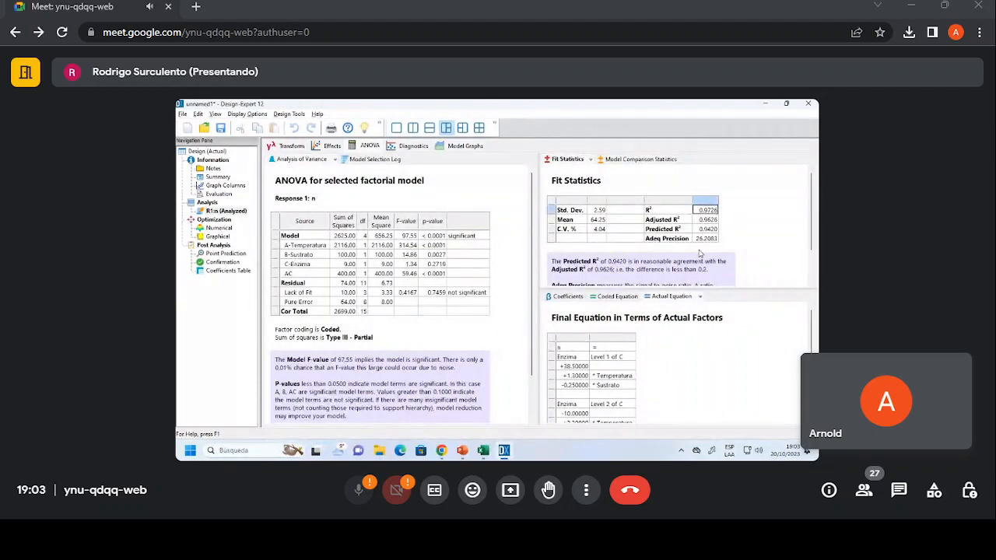
{"action": "left_click", "coordinate": [411, 146]}
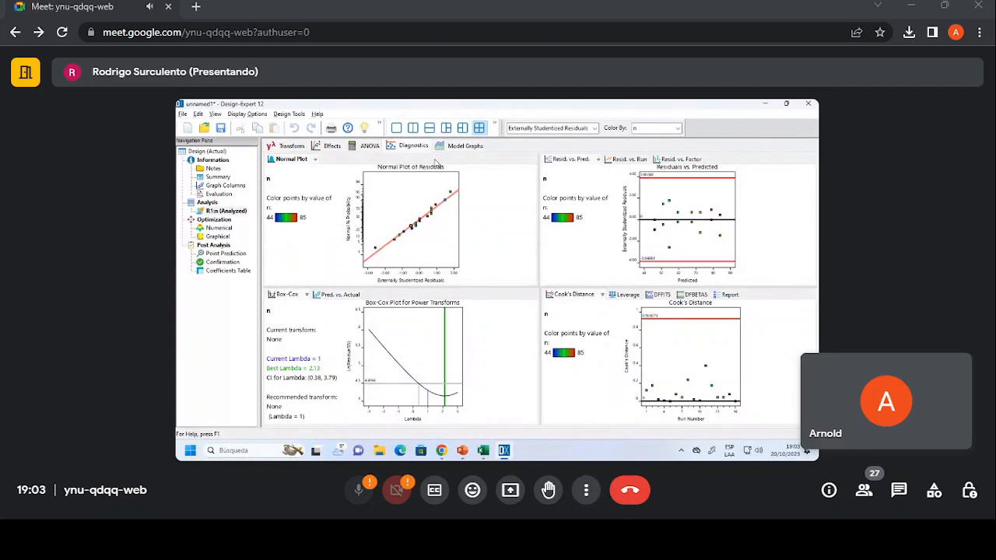
{"action": "left_click", "coordinate": [445, 147]}
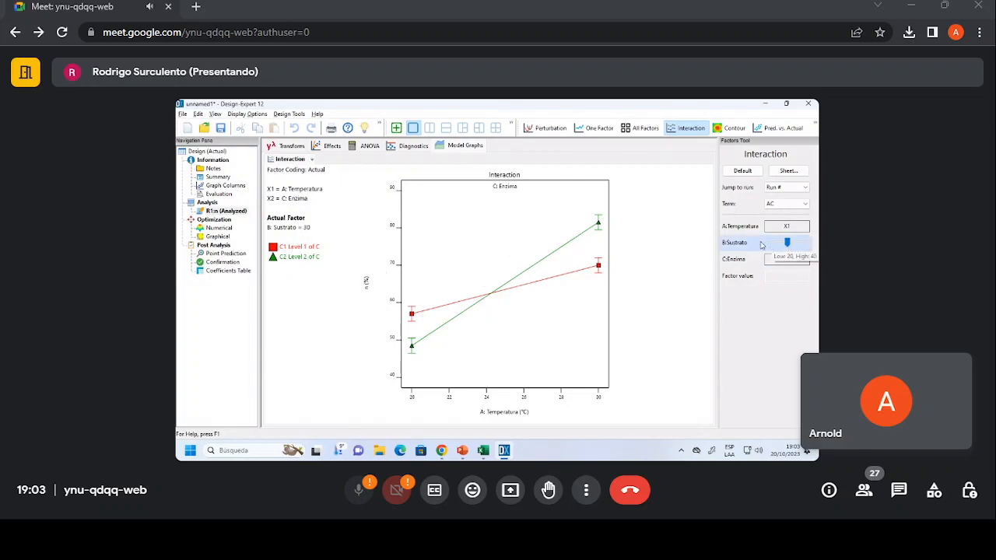
- Examine how A-Temperatura, B-Sustrato and C-Enzima are assigned in the AC interaction graph
{"action": "left_click", "coordinate": [787, 243]}
{"action": "left_click", "coordinate": [743, 262]}
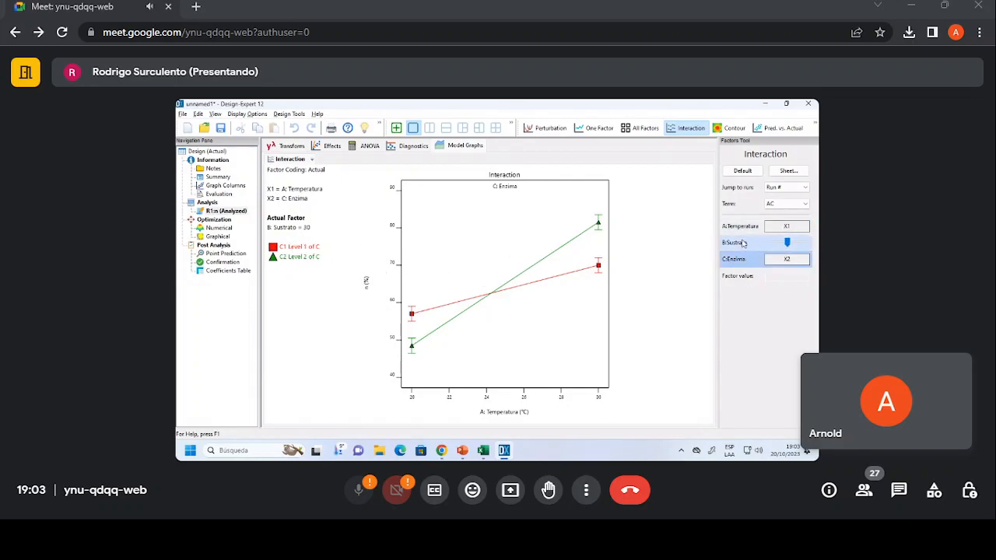
{"action": "left_click", "coordinate": [743, 231]}
{"action": "left_click", "coordinate": [736, 262]}
{"action": "left_click", "coordinate": [737, 226]}
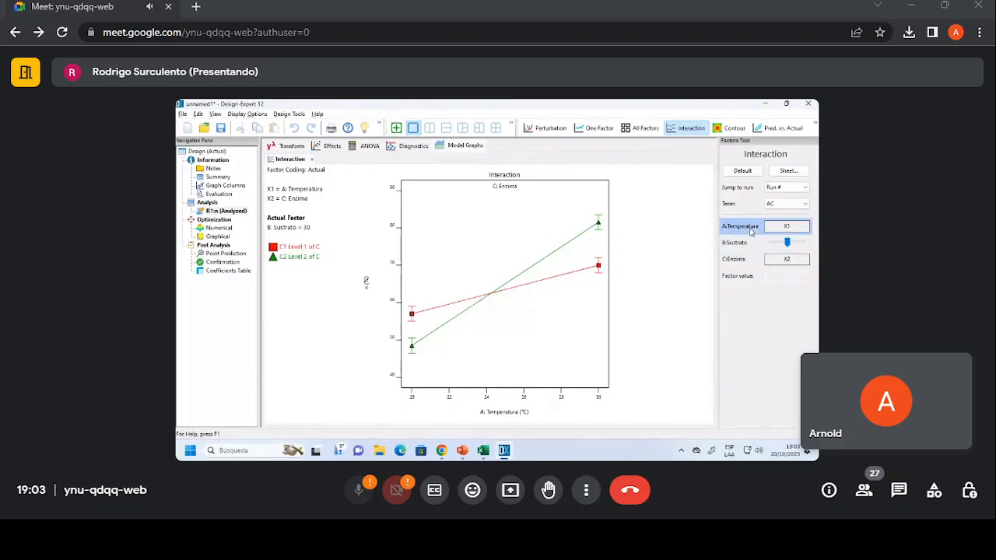
{"action": "left_click", "coordinate": [736, 259]}
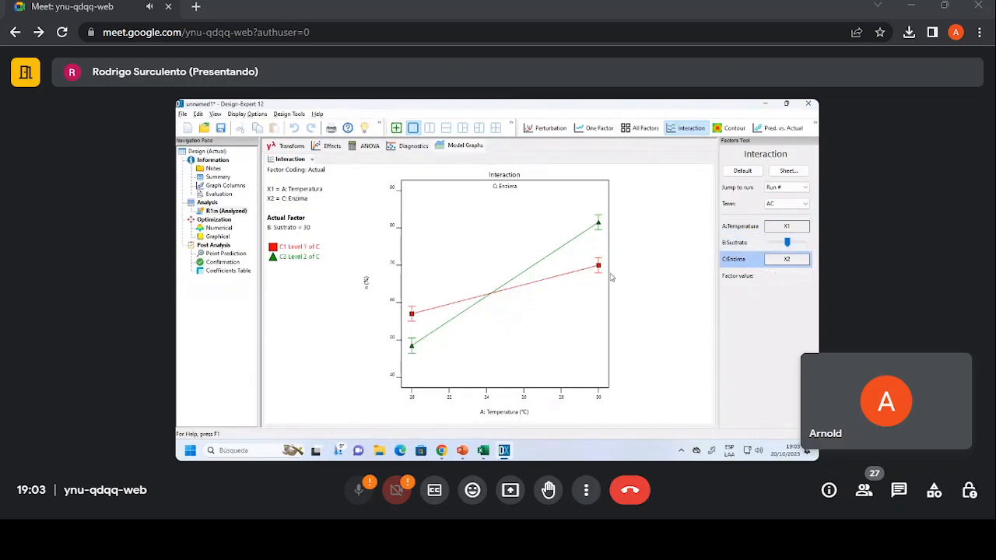
{"action": "left_click", "coordinate": [739, 227]}
{"action": "left_click", "coordinate": [747, 259]}
{"action": "left_click", "coordinate": [739, 227]}
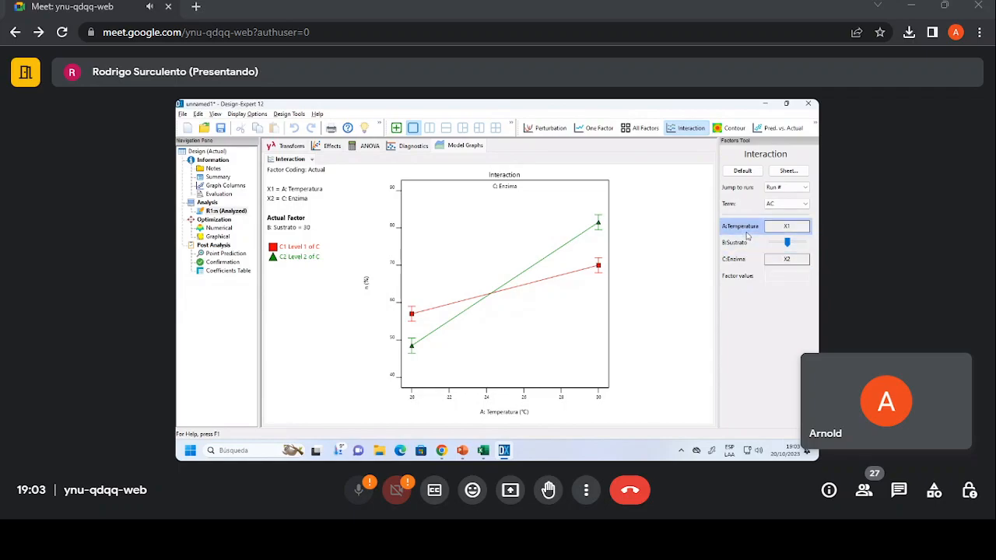
{"action": "left_click", "coordinate": [739, 259]}
{"action": "left_click", "coordinate": [739, 226]}
{"action": "left_click", "coordinate": [739, 241]}
{"action": "left_click", "coordinate": [739, 228]}
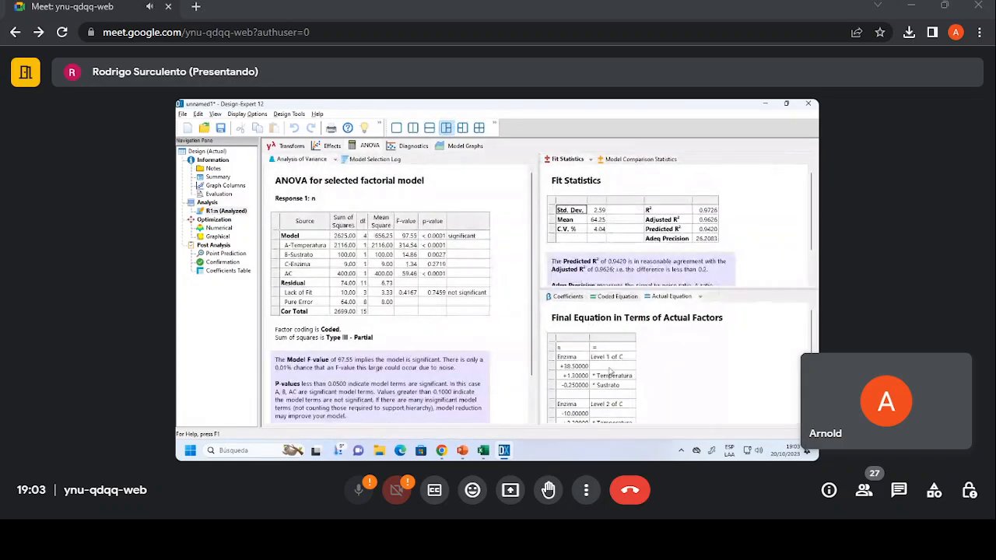
- Compare the AC interaction graph with B-Sustrato set to 20, 40, 20 again and 24.6
{"action": "left_click", "coordinate": [465, 146]}
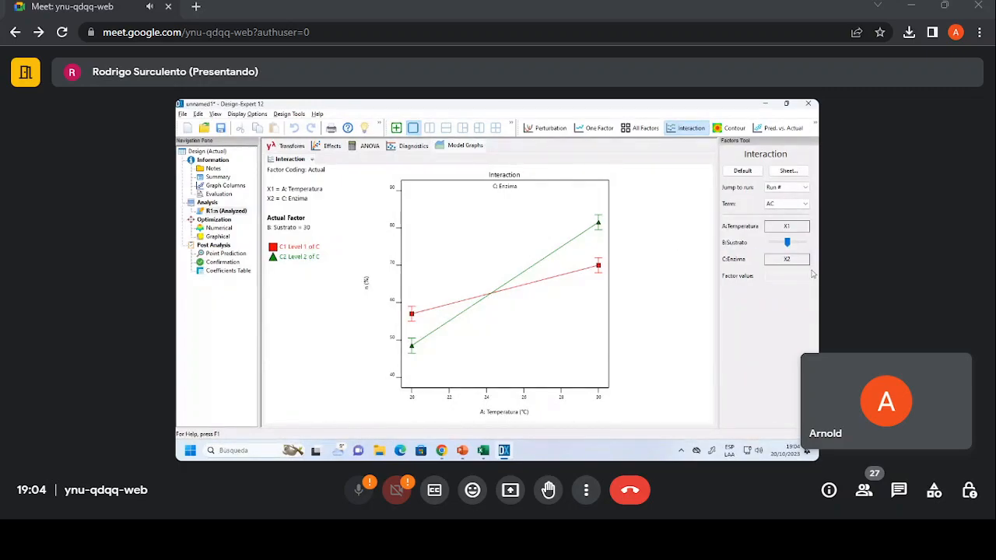
{"action": "mouse_move", "coordinate": [793, 249]}
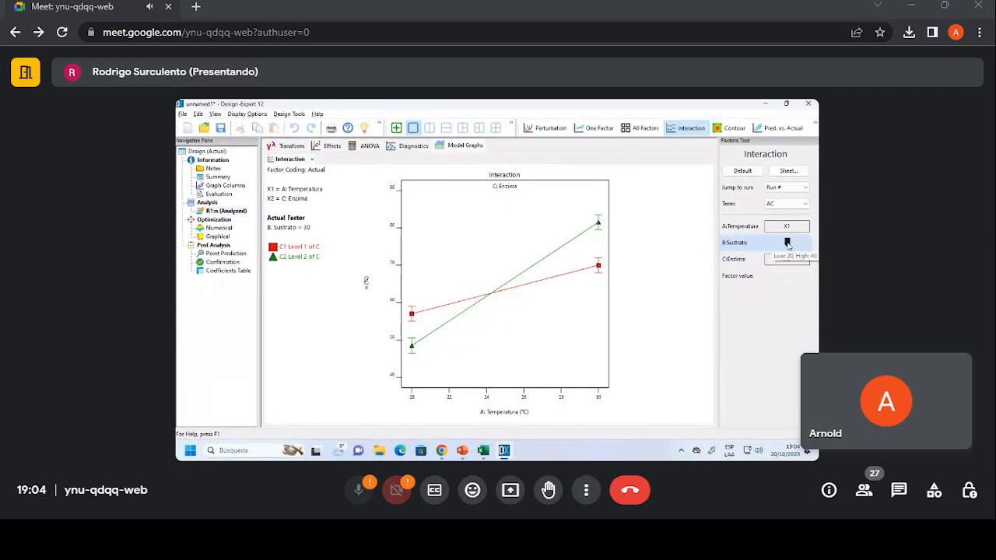
{"action": "left_click_drag", "start_coordinate": [787, 244], "coordinate": [766, 248]}
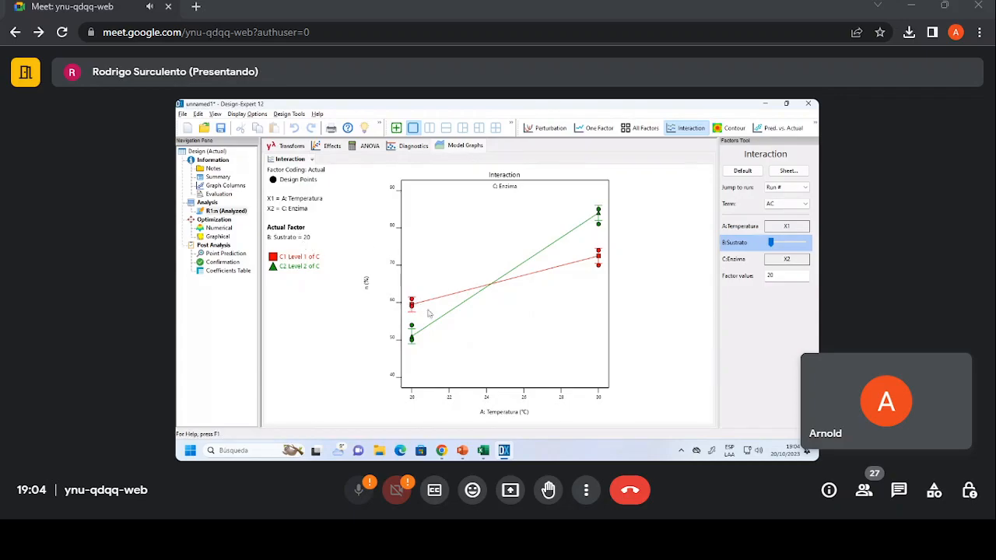
{"action": "left_click_drag", "start_coordinate": [770, 242], "coordinate": [812, 246]}
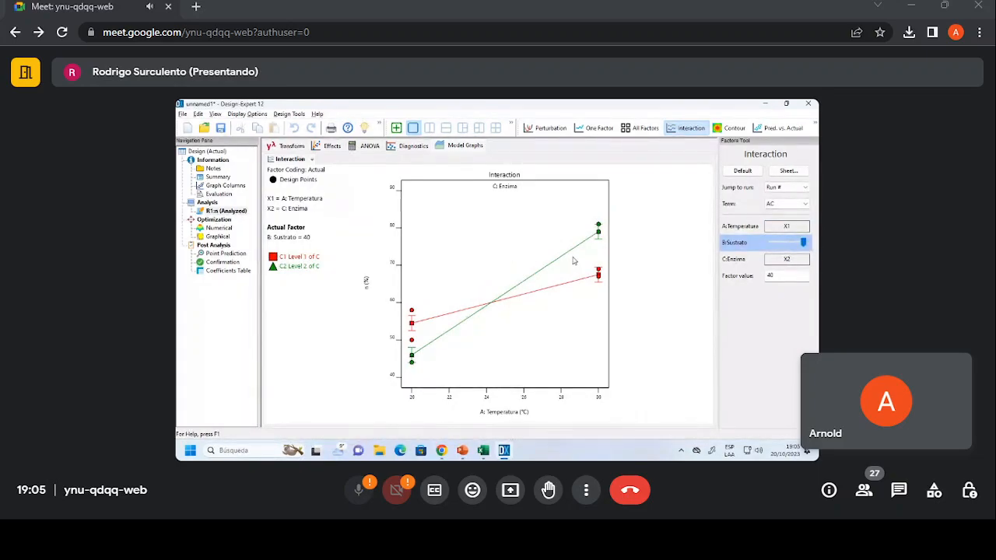
{"action": "left_click_drag", "start_coordinate": [803, 243], "coordinate": [770, 247]}
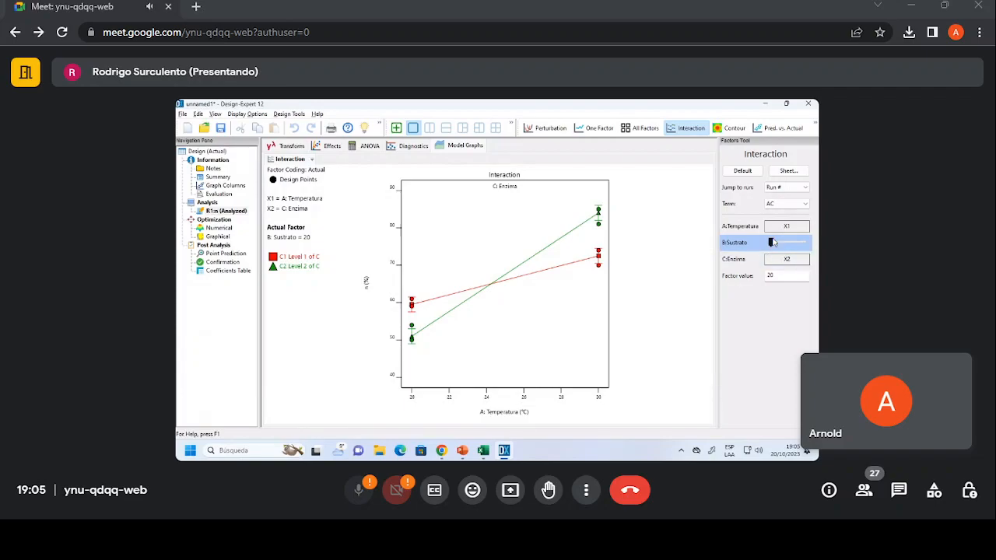
{"action": "mouse_move", "coordinate": [771, 242]}
{"action": "left_mouse_down"}
{"action": "mouse_move", "coordinate": [806, 242]}
{"action": "mouse_move", "coordinate": [768, 244]}
{"action": "mouse_move", "coordinate": [810, 253]}
{"action": "mouse_move", "coordinate": [744, 254]}
{"action": "mouse_move", "coordinate": [777, 247]}
{"action": "left_mouse_up"}
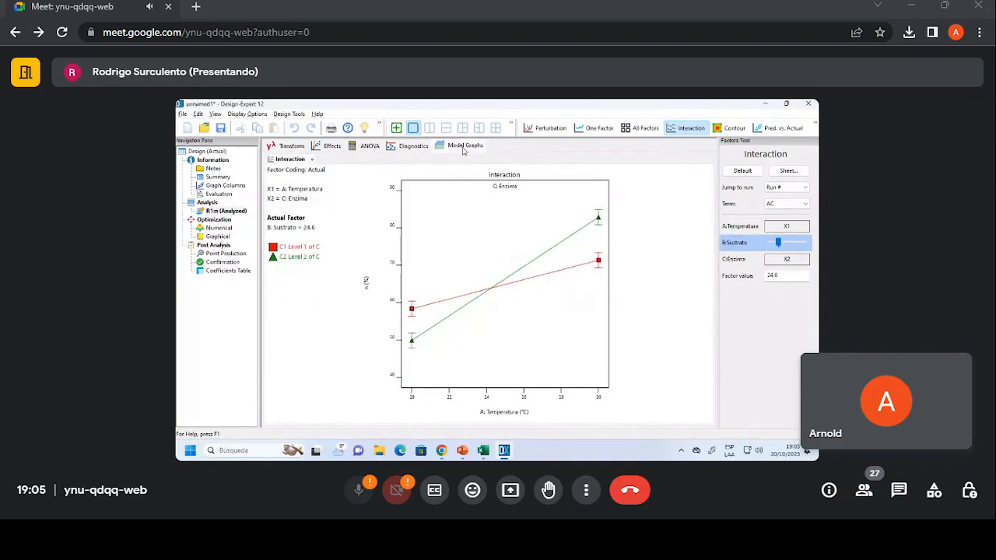
- Examine the final equation of response n in actual factors and the B, A and AC terms in coded factors
{"action": "left_click", "coordinate": [371, 148]}
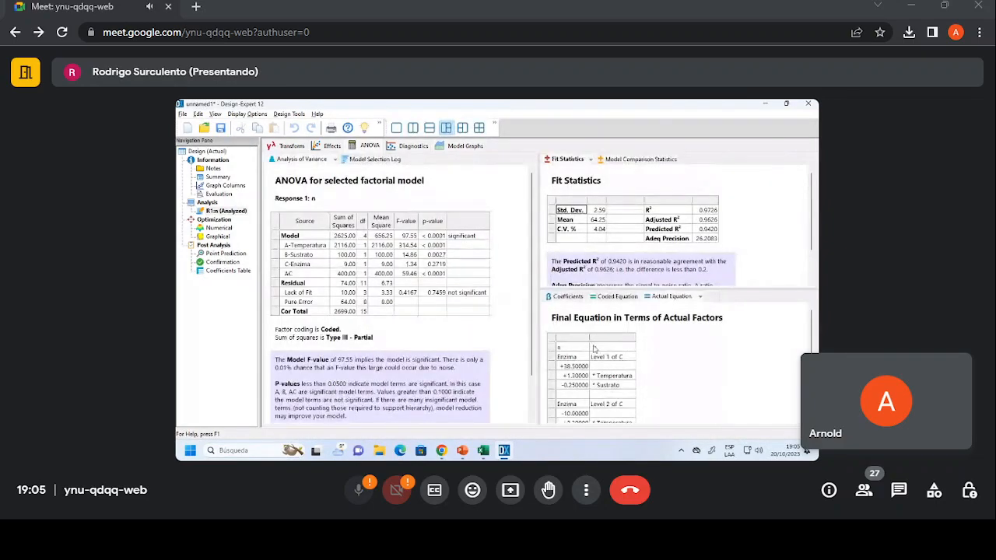
{"action": "scroll", "coordinate": [593, 347], "scroll_direction": "down", "scroll_amount": 1}
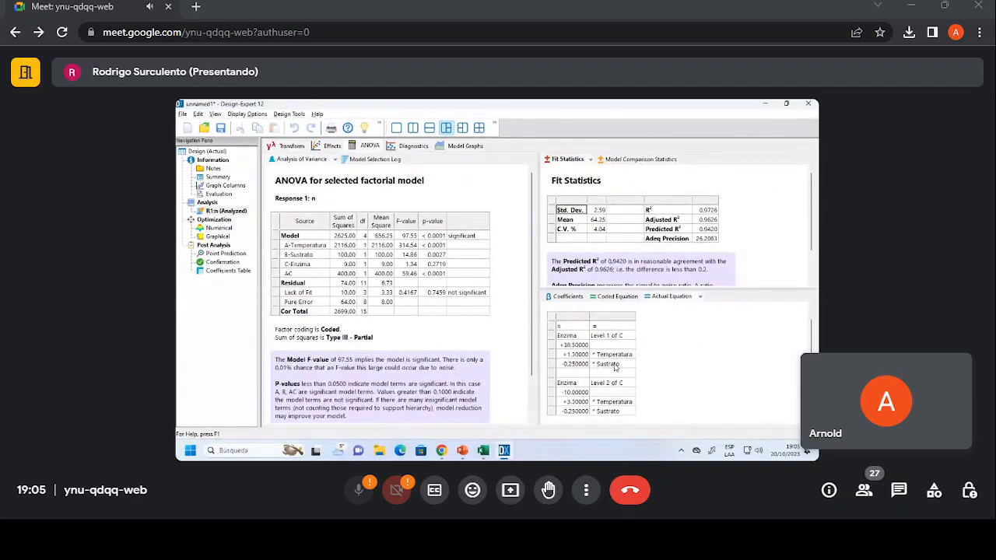
{"action": "left_click", "coordinate": [617, 296]}
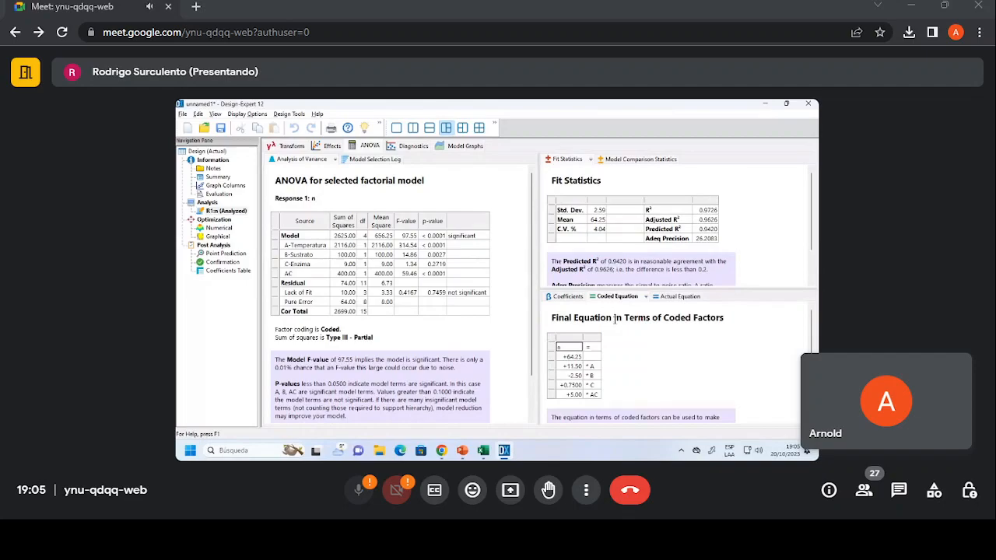
{"action": "left_click", "coordinate": [590, 376]}
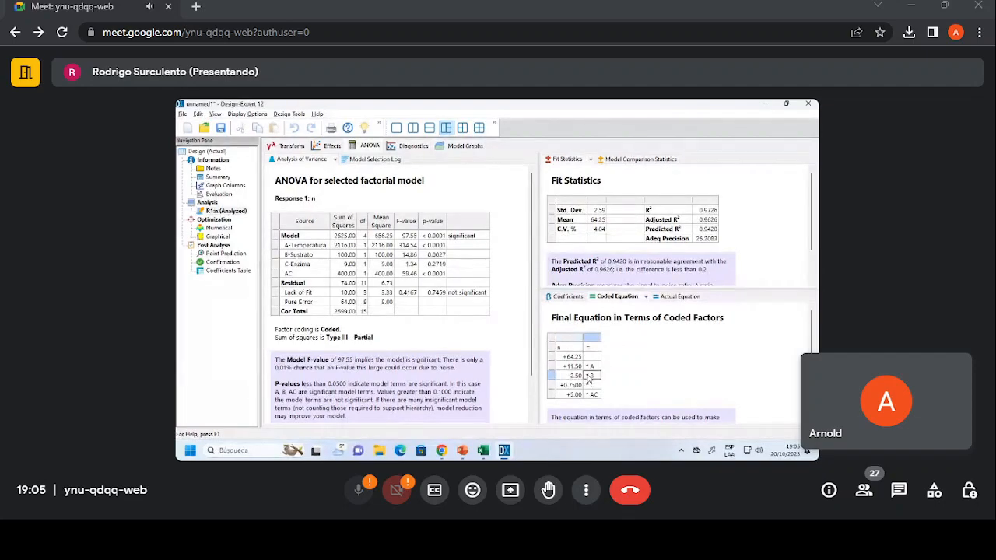
{"action": "left_click", "coordinate": [592, 367]}
{"action": "left_click", "coordinate": [589, 394]}
- Set B-Sustrato to 29.6 on the interaction graph and view the Perturbation, One Factor and All Factors plots
{"action": "left_click", "coordinate": [465, 147]}
{"action": "left_click_drag", "start_coordinate": [778, 243], "coordinate": [785, 247]}
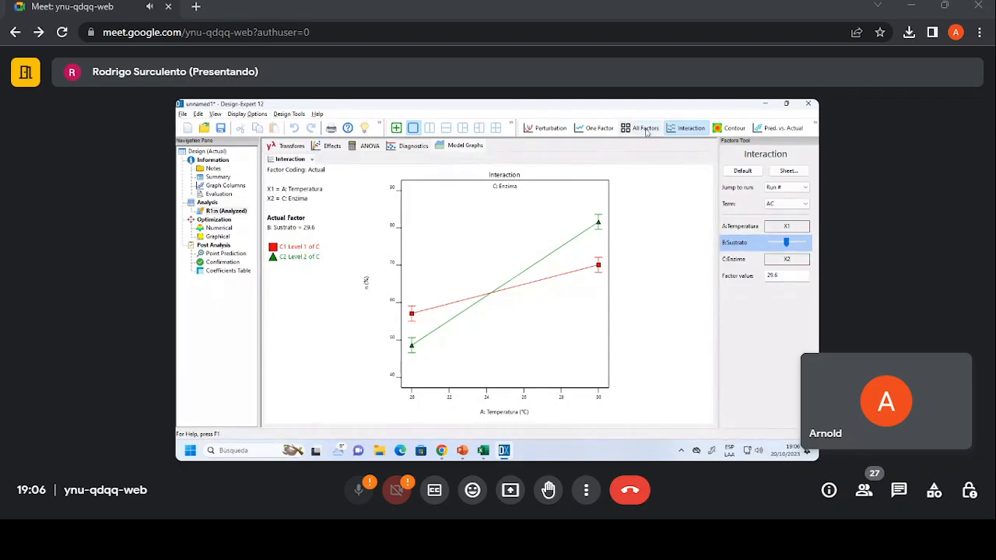
{"action": "left_click", "coordinate": [561, 130]}
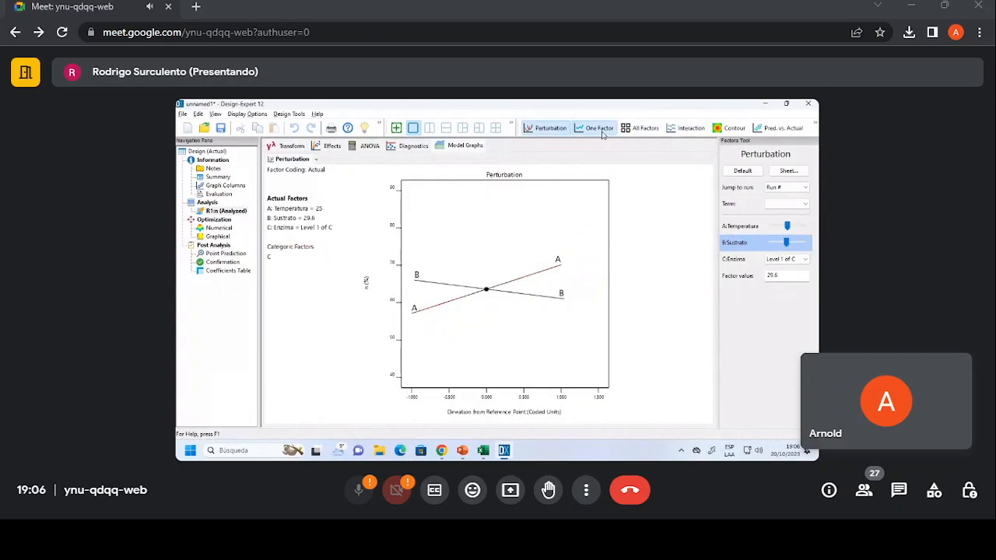
{"action": "left_click", "coordinate": [577, 131]}
{"action": "left_click", "coordinate": [636, 131]}
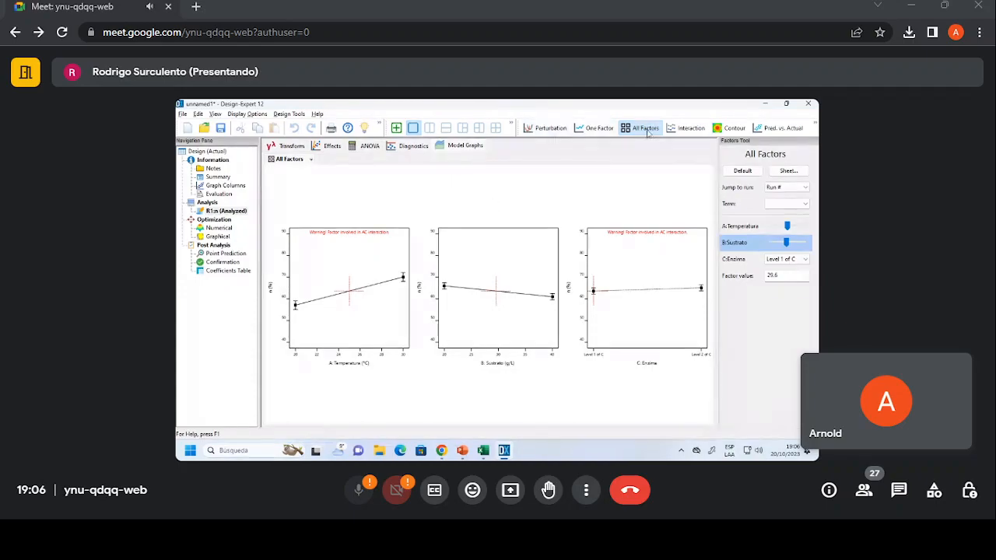
- Display the interaction graph of A-Temperatura and B-Sustrato and check the available levels of C-Enzima
{"action": "left_click", "coordinate": [687, 128]}
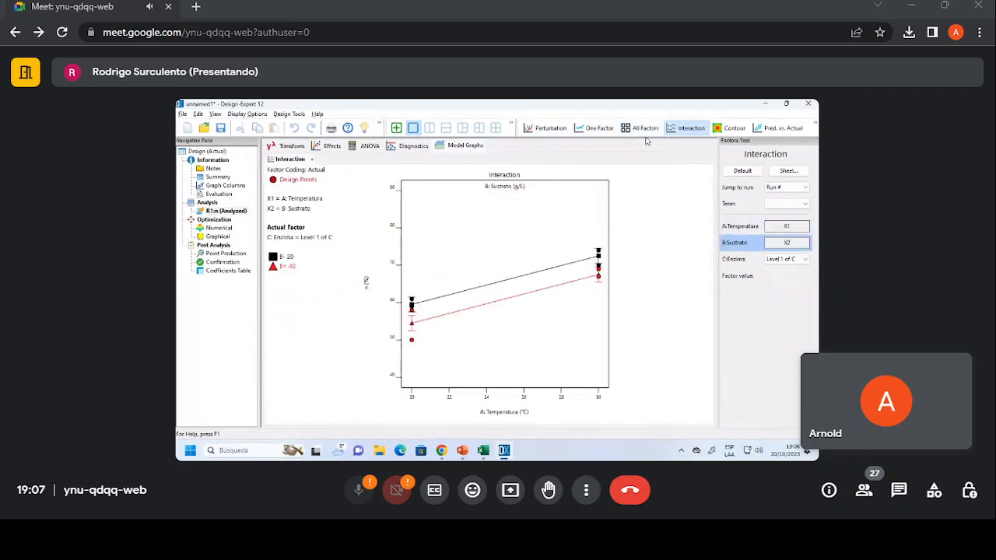
{"action": "left_click", "coordinate": [801, 259]}
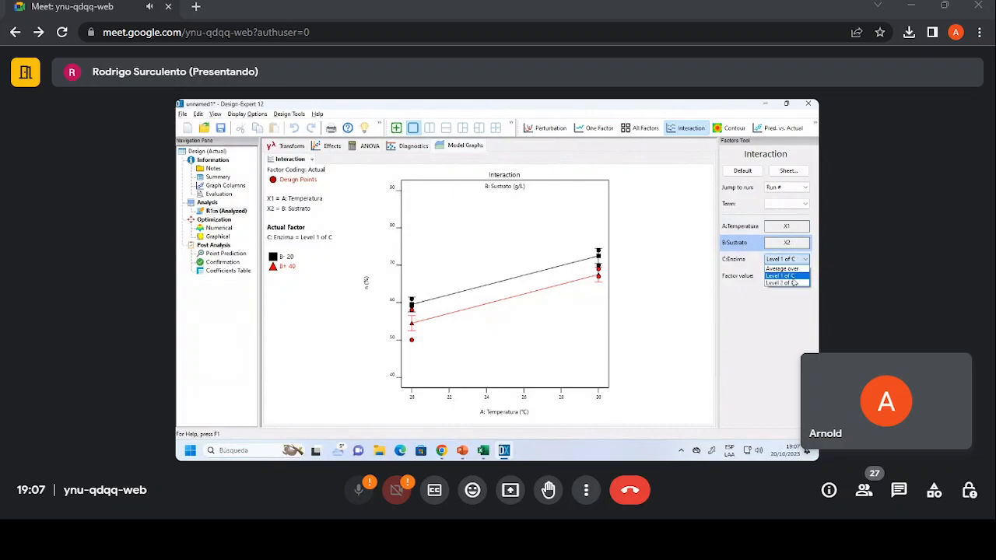
{"action": "left_click", "coordinate": [792, 249]}
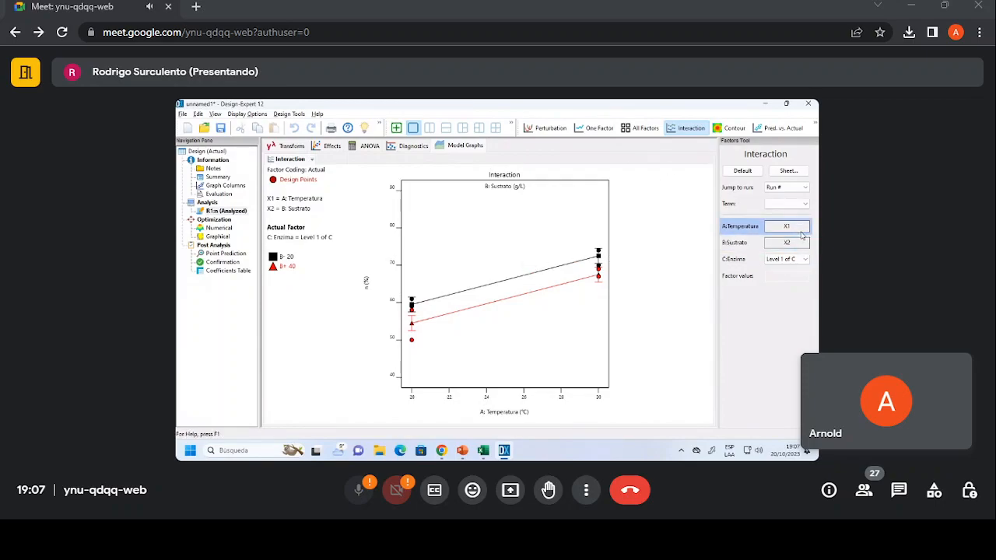
{"action": "left_click", "coordinate": [798, 257]}
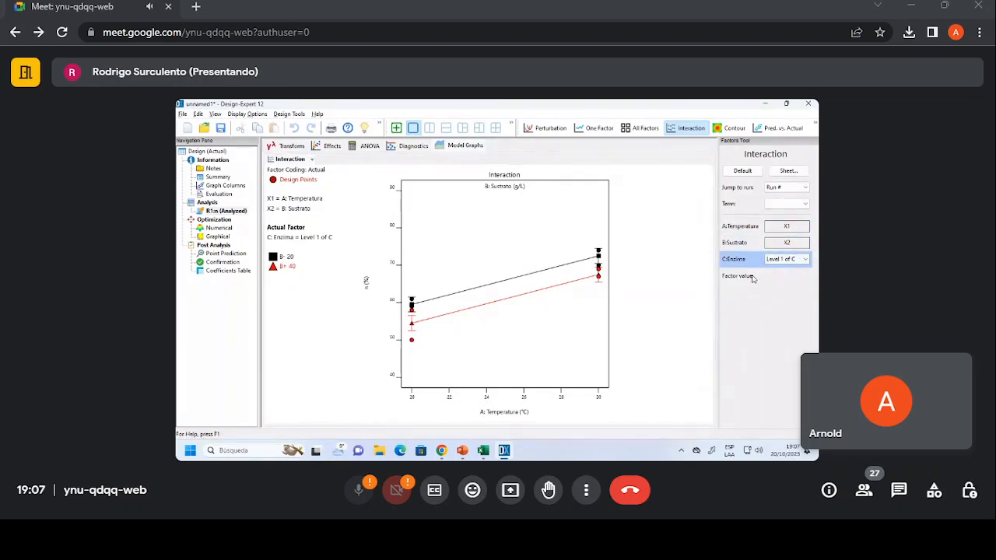
- Set C-Enzima to Average over in the All Factors plots and display the Temperatura and Sustrato interaction graph
{"action": "left_click", "coordinate": [643, 127]}
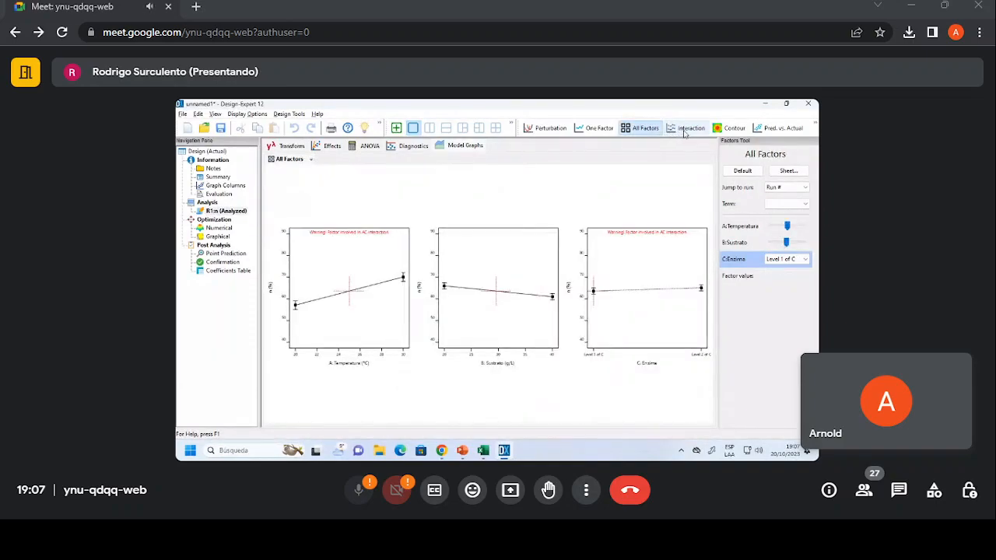
{"action": "left_click", "coordinate": [804, 259]}
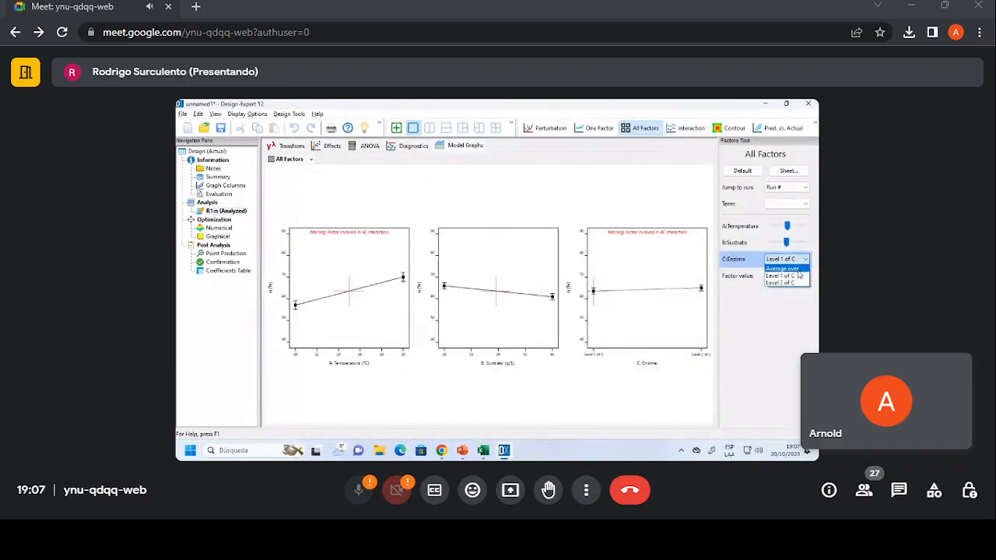
{"action": "left_click", "coordinate": [784, 283]}
{"action": "left_click", "coordinate": [686, 127]}
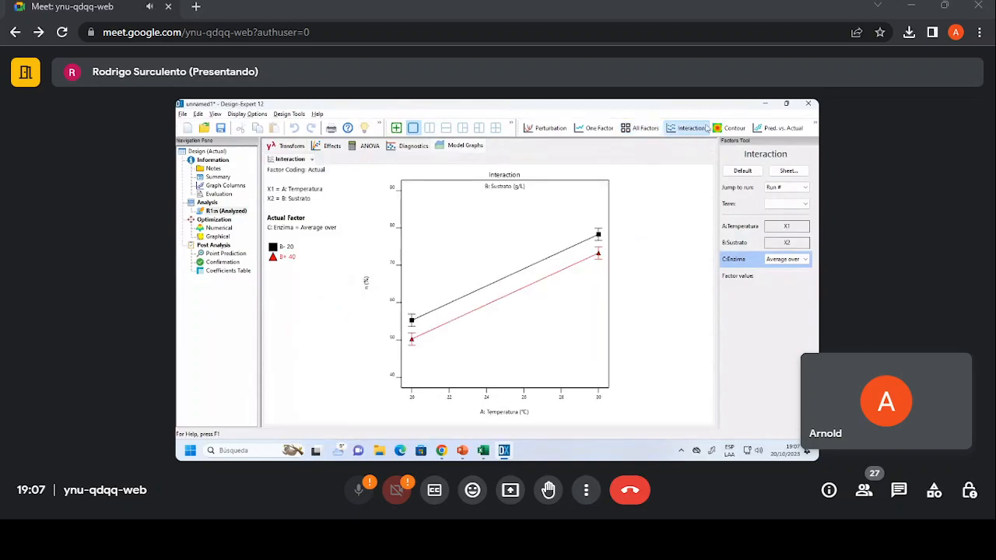
{"action": "left_click", "coordinate": [800, 230]}
{"action": "left_click", "coordinate": [801, 242]}
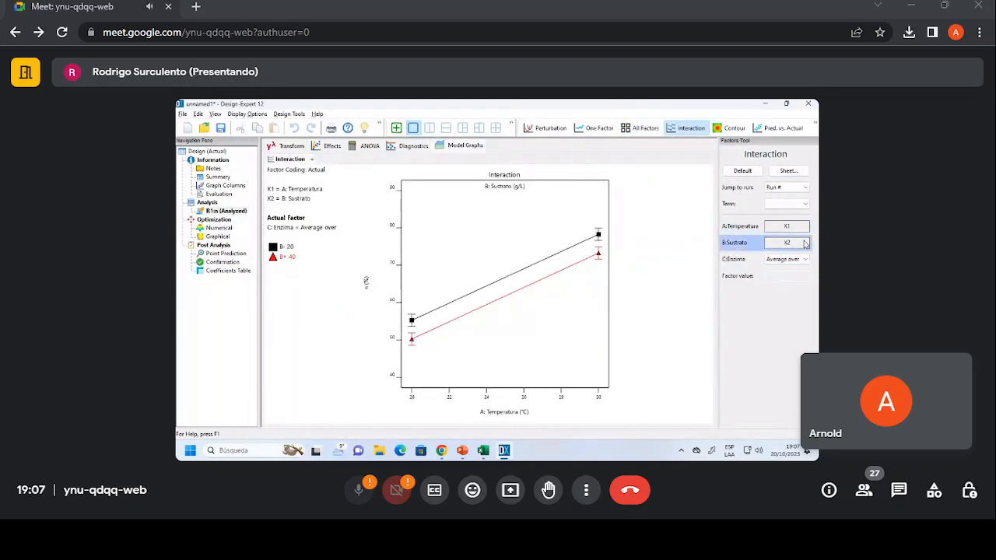
- Display the contour plot of n over A-Temperatura and B-Sustrato and explore different axis ranges
{"action": "left_click", "coordinate": [732, 127]}
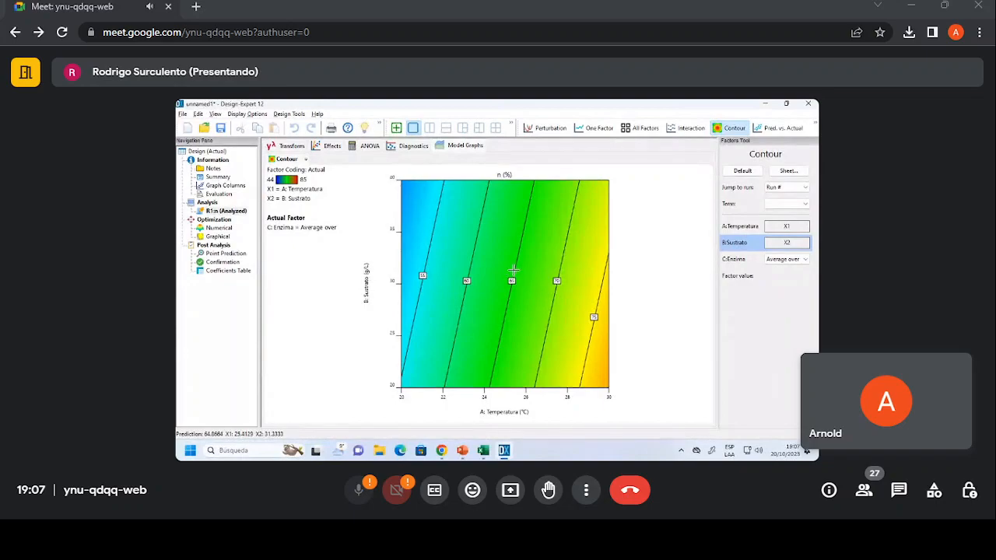
{"action": "scroll", "coordinate": [514, 268], "scroll_direction": "down", "scroll_amount": 3}
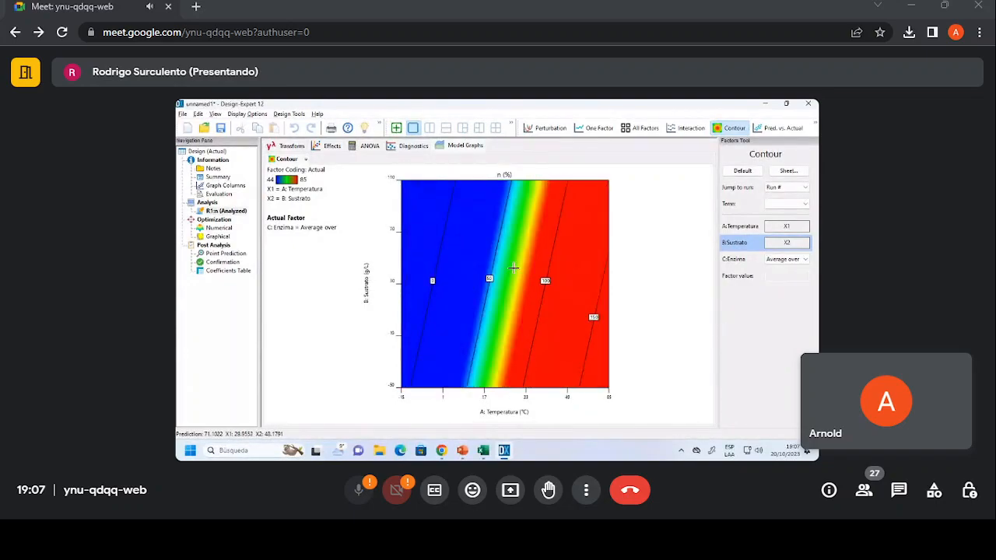
{"action": "scroll", "coordinate": [514, 268], "scroll_direction": "up", "scroll_amount": 4}
{"action": "scroll", "coordinate": [513, 269], "scroll_direction": "down", "scroll_amount": 4}
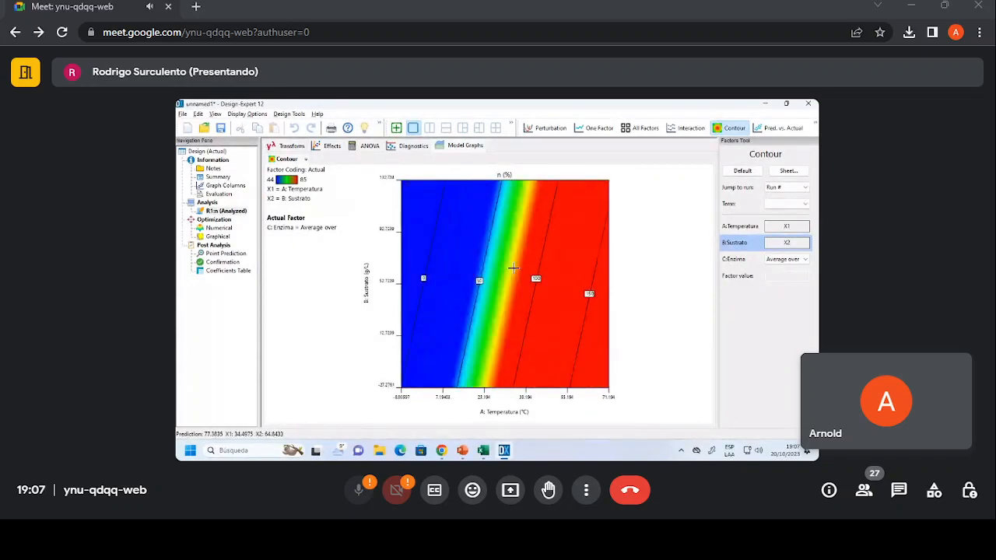
{"action": "scroll", "coordinate": [513, 269], "scroll_direction": "down", "scroll_amount": 3}
{"action": "scroll", "coordinate": [513, 269], "scroll_direction": "up", "scroll_amount": 4}
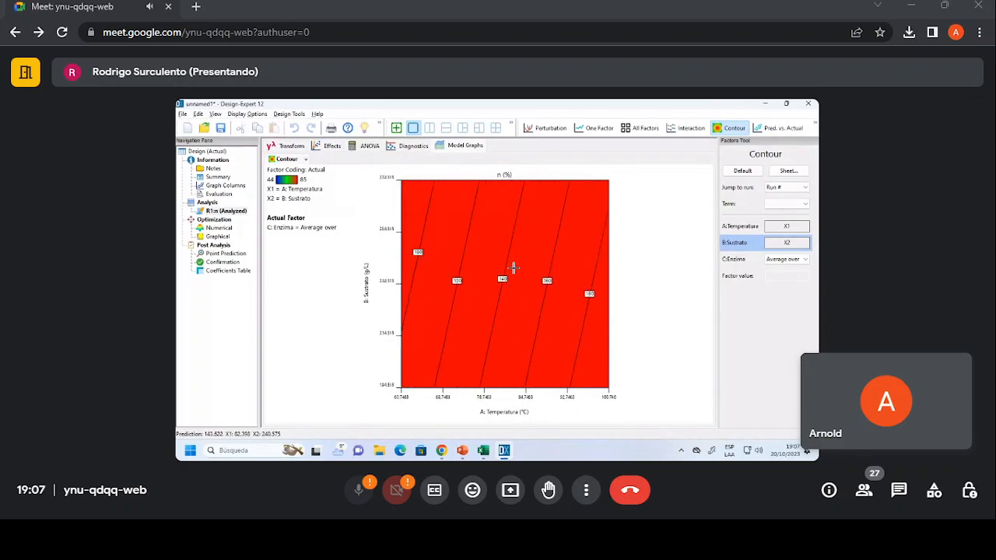
{"action": "right_click", "coordinate": [470, 352]}
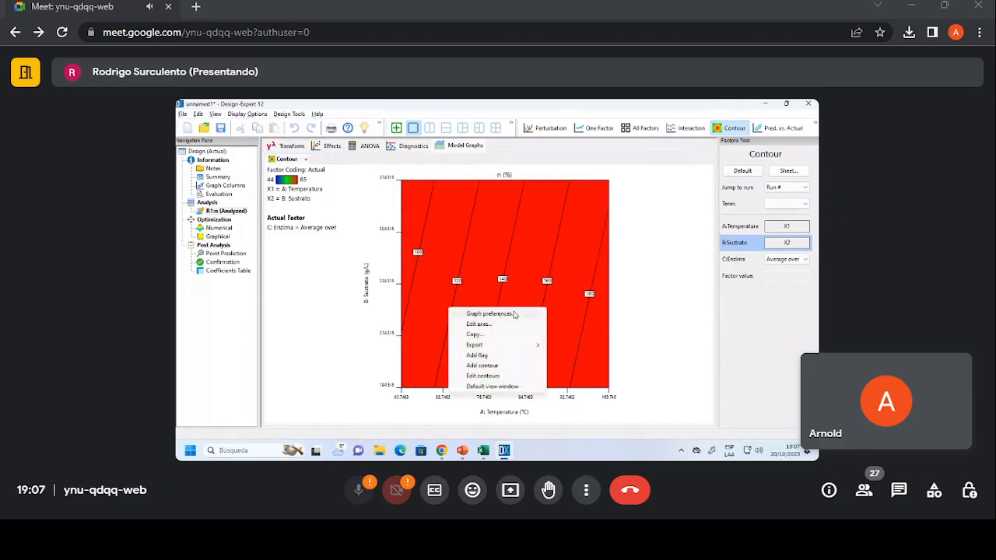
{"action": "left_click", "coordinate": [458, 272]}
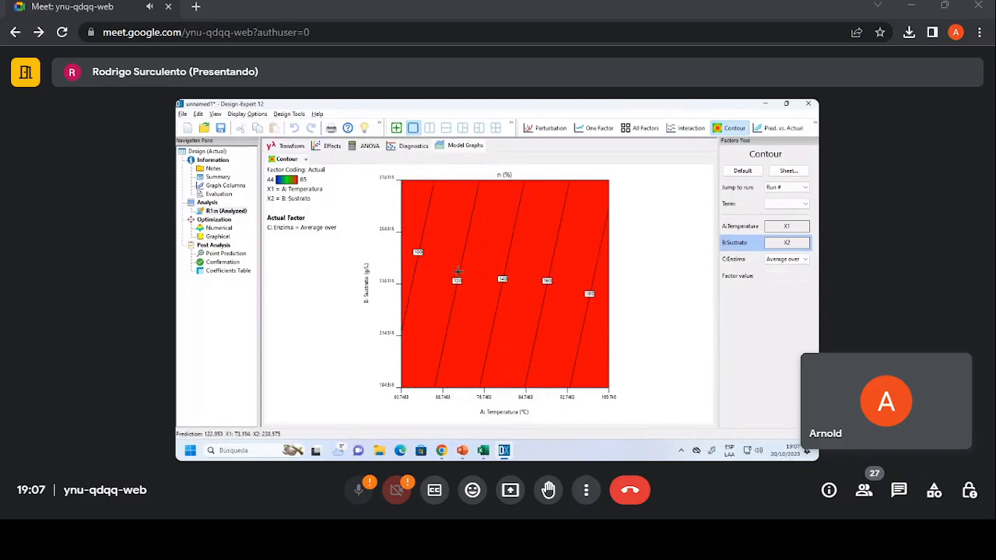
- Restore the contour plot's default axis ranges and set C-Enzima to Level 1 of C
{"action": "right_click", "coordinate": [558, 245]}
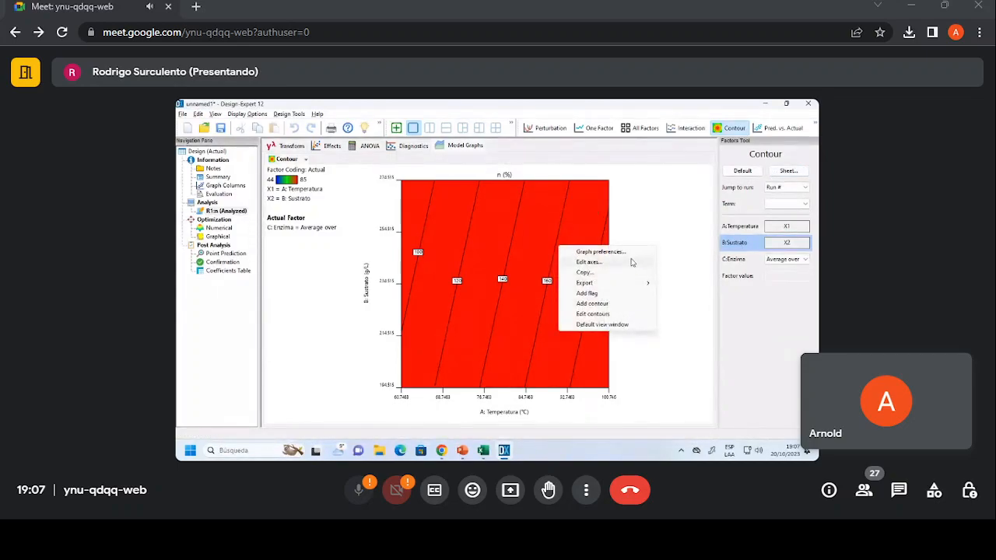
{"action": "left_click", "coordinate": [787, 258]}
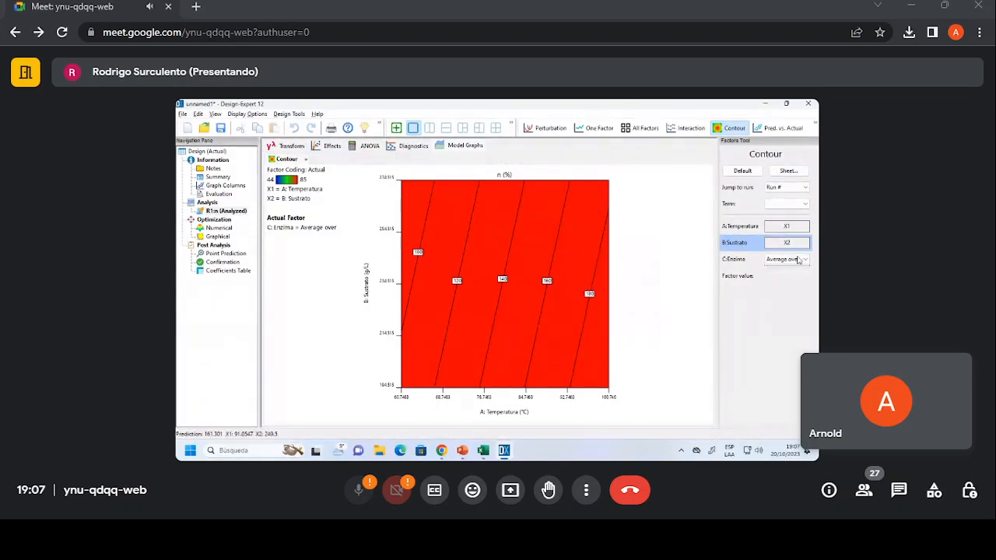
{"action": "left_click", "coordinate": [780, 275]}
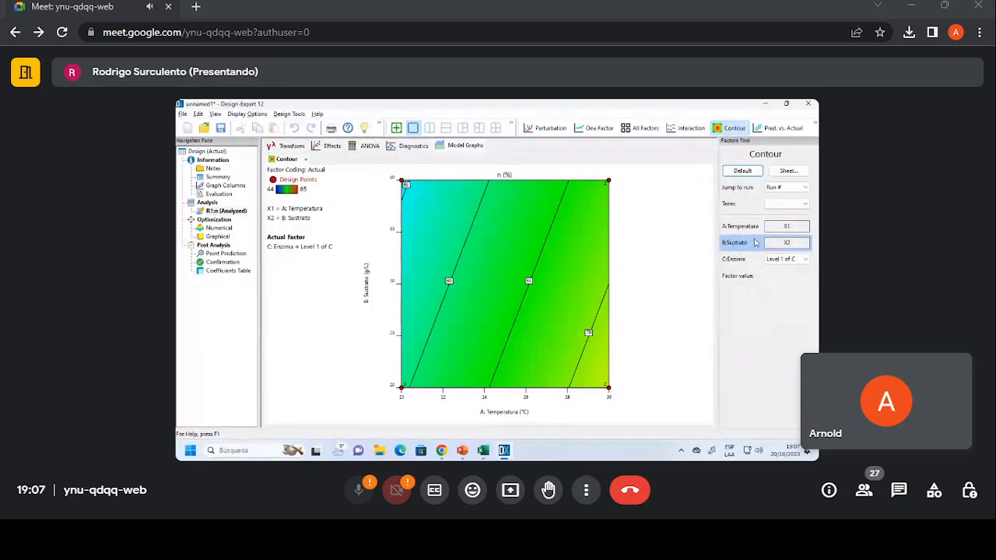
- Compare the default-range contour plot at Level 2 and Level 1 of C-Enzima, ending on Level 1 of C
{"action": "left_click", "coordinate": [803, 259]}
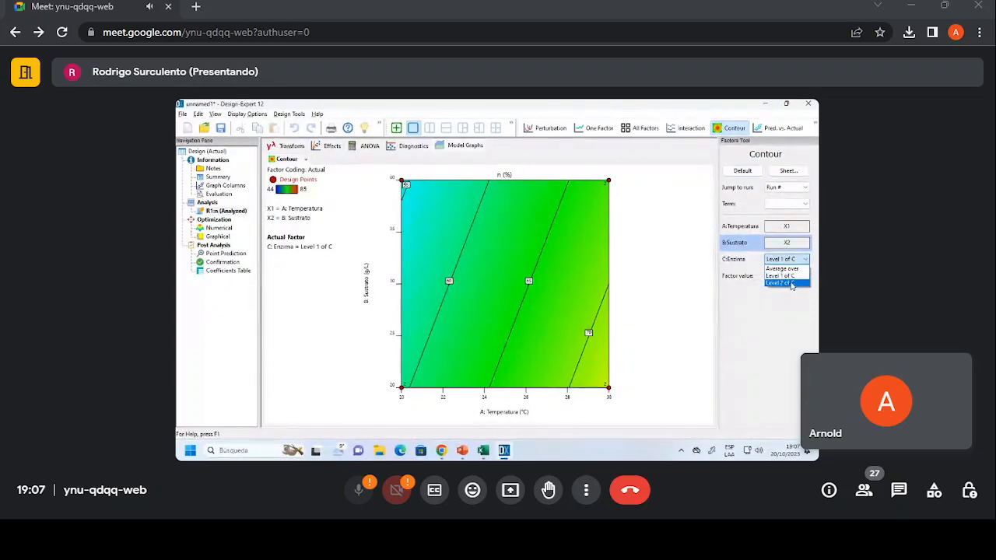
{"action": "left_click", "coordinate": [792, 282]}
{"action": "left_click", "coordinate": [794, 260]}
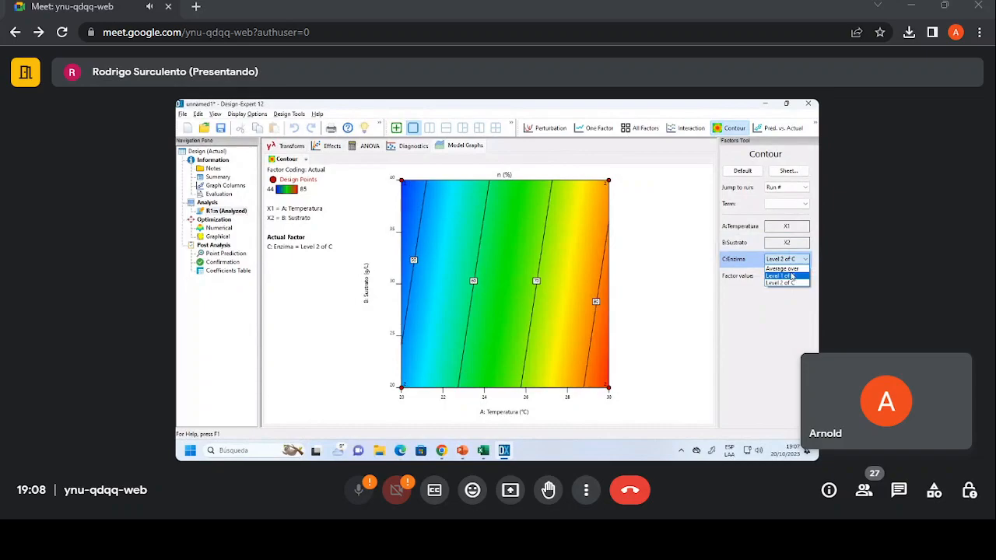
{"action": "left_click", "coordinate": [789, 276]}
{"action": "left_click", "coordinate": [794, 259]}
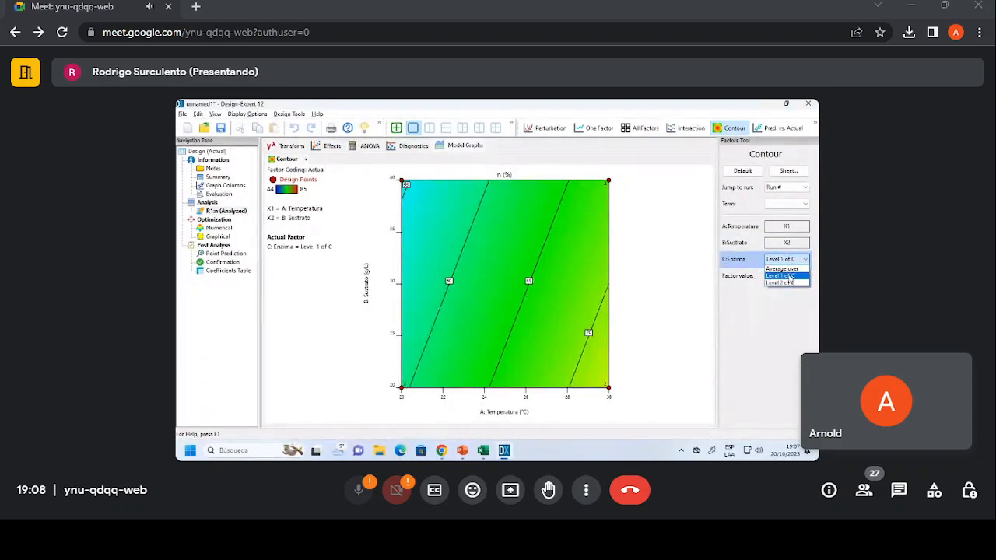
{"action": "left_click", "coordinate": [790, 276]}
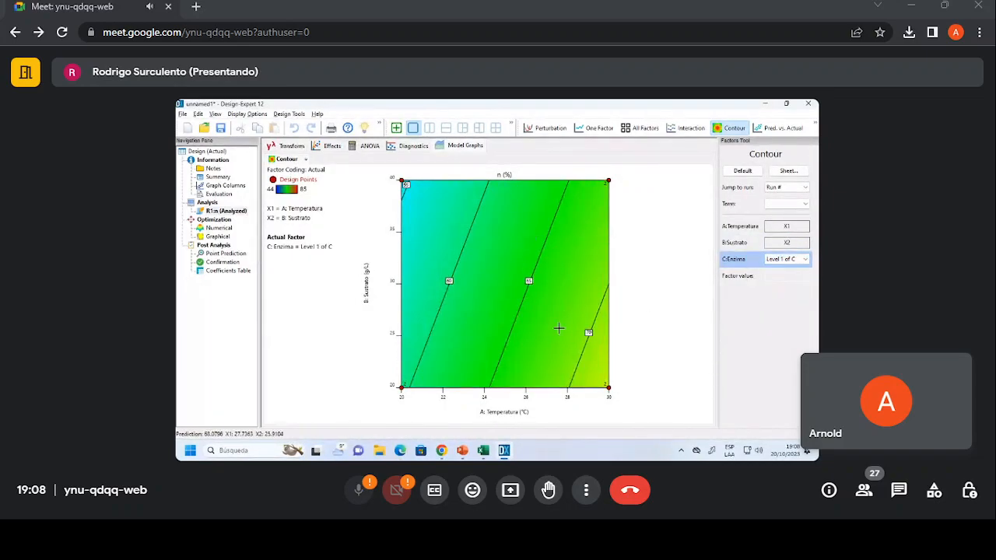
- Widen the contour plot to 15–35 °C and 10–50 g/L and compare both C-Enzima levels, ending on Level 2 of C
{"action": "scroll", "coordinate": [508, 267], "scroll_direction": "down", "scroll_amount": 1}
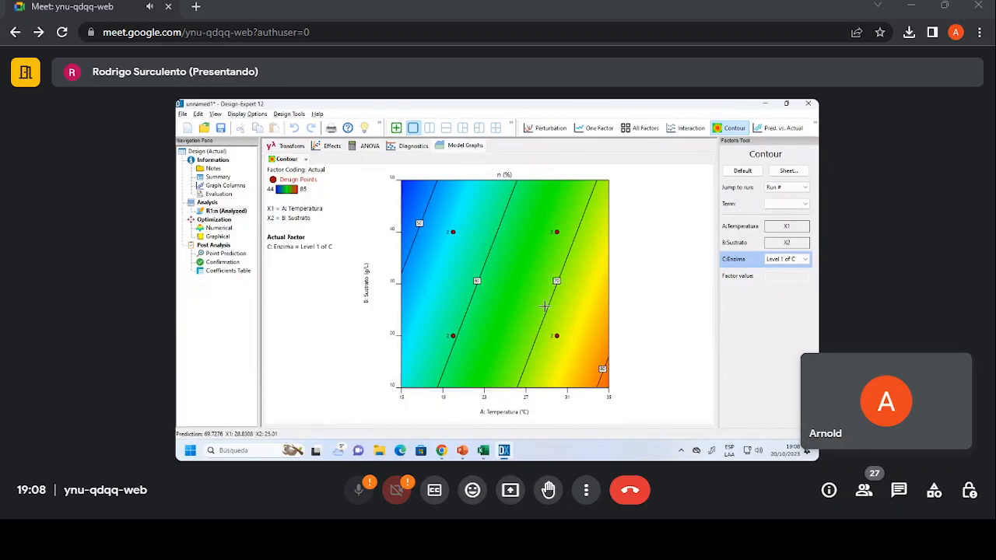
{"action": "left_click", "coordinate": [787, 259]}
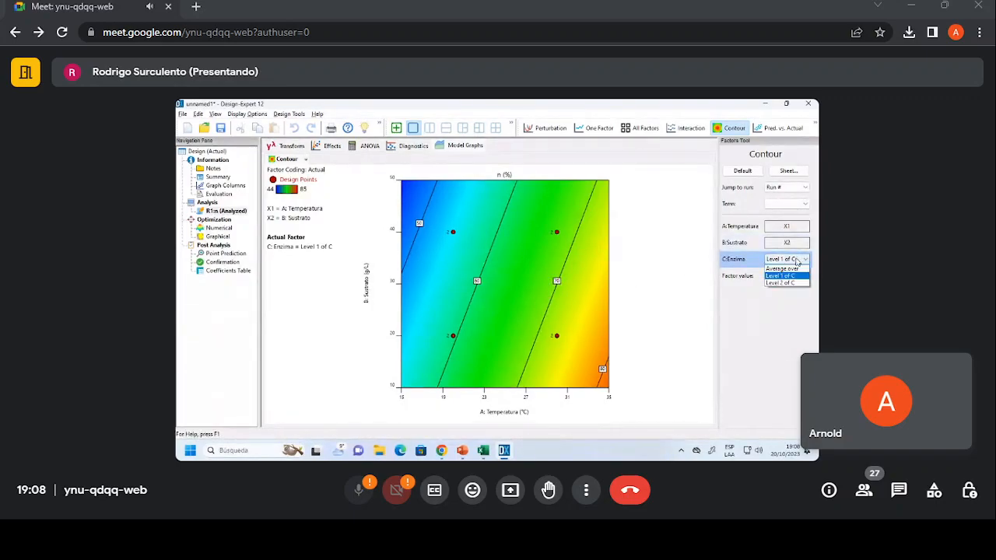
{"action": "left_click", "coordinate": [783, 283]}
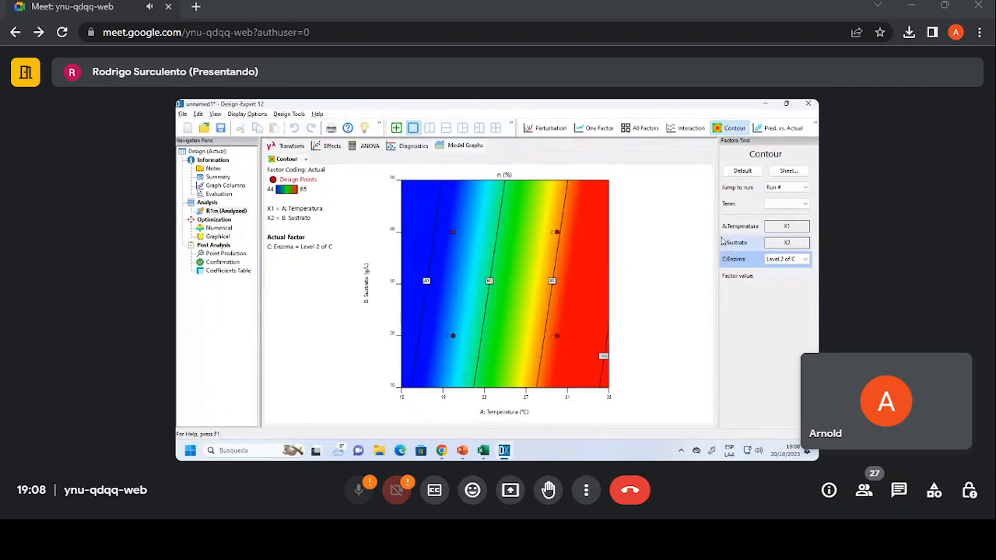
{"action": "left_click", "coordinate": [791, 265]}
{"action": "left_click", "coordinate": [781, 276]}
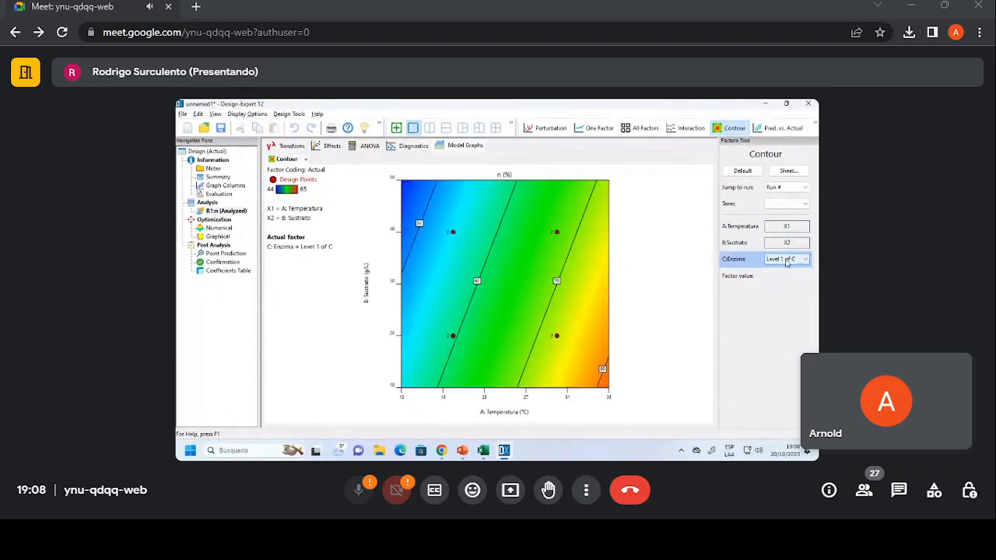
{"action": "left_click", "coordinate": [787, 260]}
{"action": "left_click", "coordinate": [783, 284]}
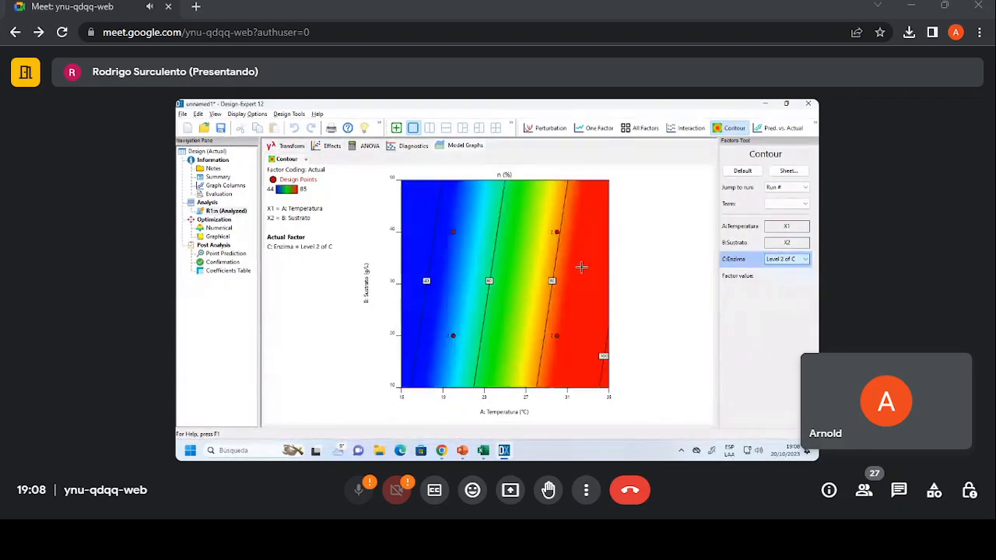
{"action": "left_click", "coordinate": [790, 259]}
{"action": "left_click", "coordinate": [781, 275]}
{"action": "left_click", "coordinate": [789, 259]}
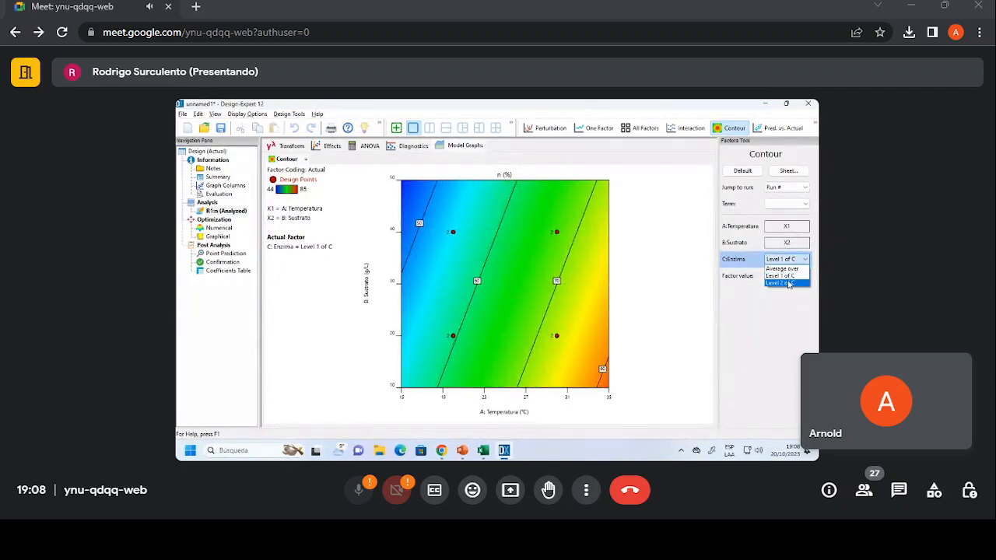
{"action": "left_click", "coordinate": [782, 283]}
- Display the 3D surface of n over A-Temperatura and B-Sustrato and rotate it to show the temperature slope
{"action": "left_click", "coordinate": [813, 127]}
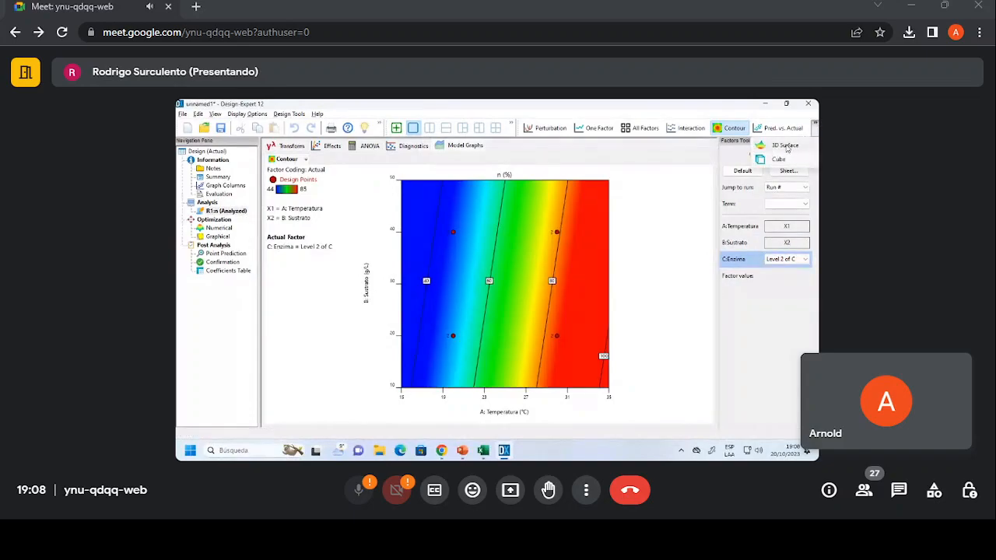
{"action": "left_click", "coordinate": [788, 145]}
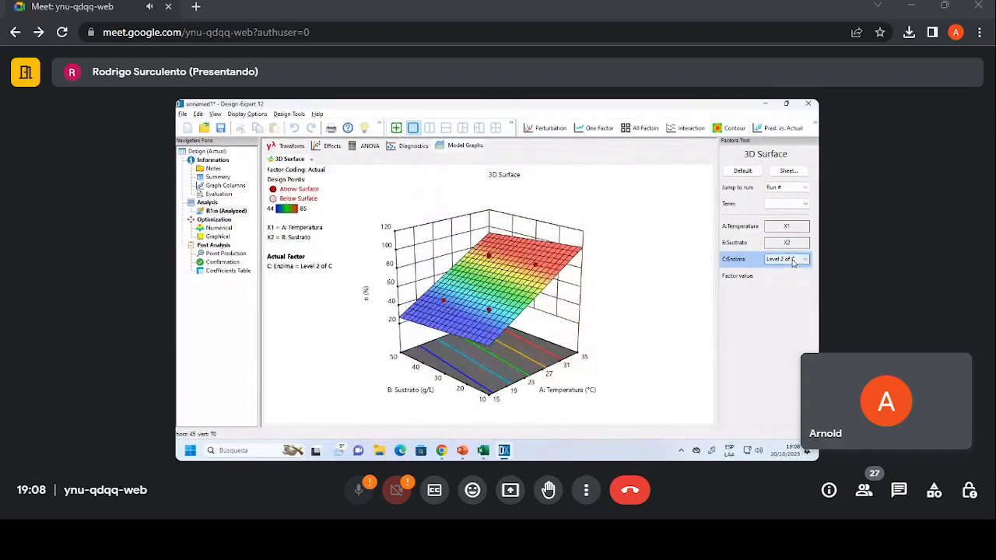
{"action": "left_click_drag", "start_coordinate": [607, 312], "coordinate": [601, 311]}
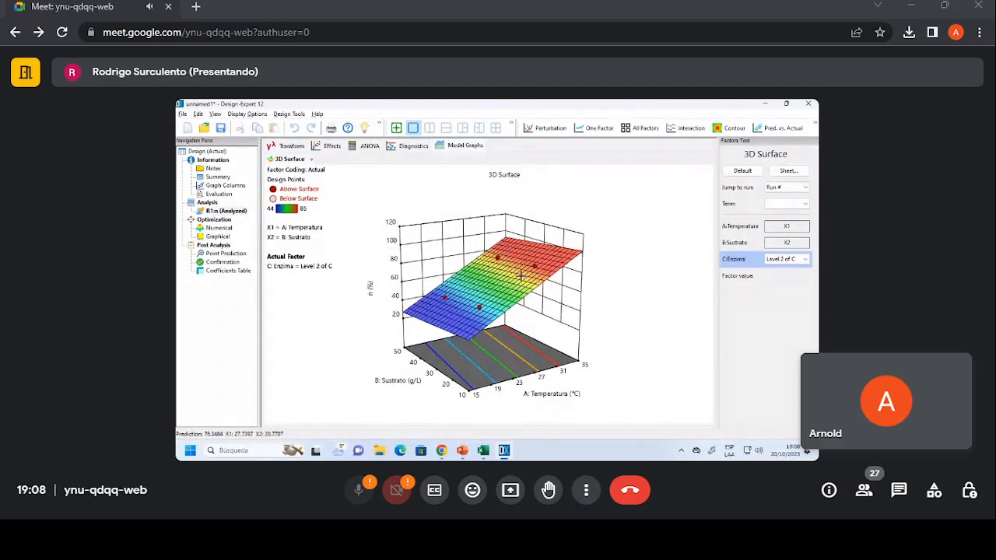
{"action": "left_click_drag", "start_coordinate": [577, 328], "coordinate": [571, 330]}
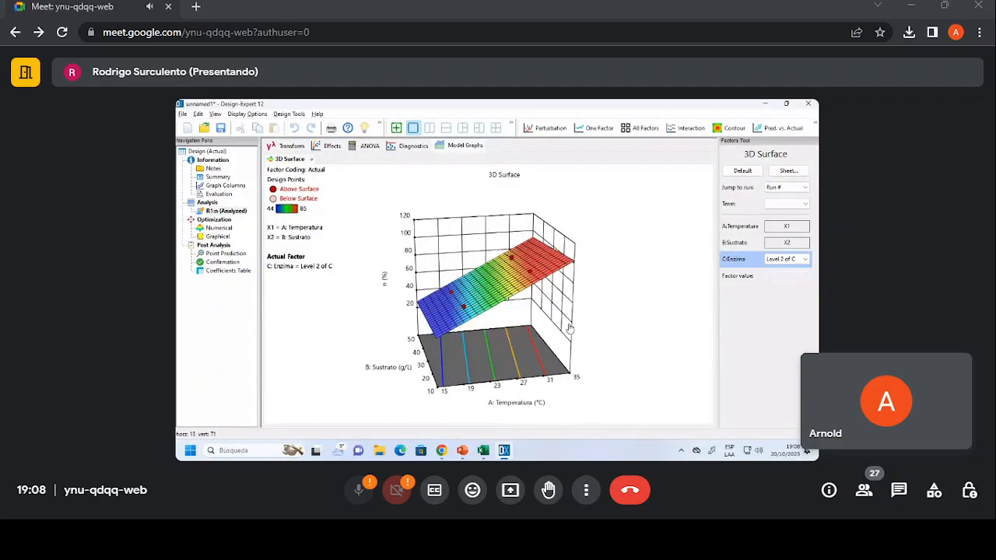
- Compare the 3D surface at Level 1 and Level 2 of C-Enzima and display the cube plot of all three factors
{"action": "left_click", "coordinate": [779, 259]}
{"action": "left_click", "coordinate": [780, 276]}
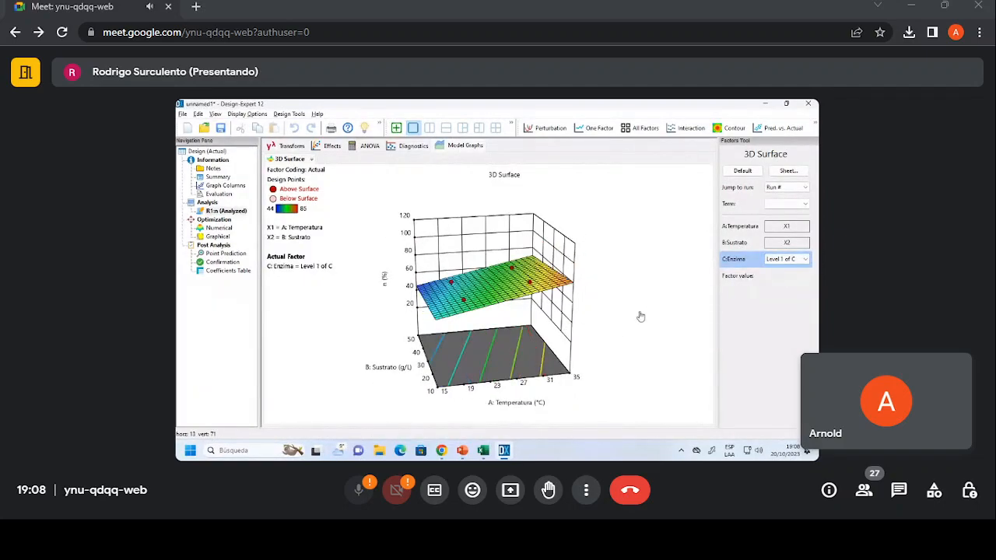
{"action": "left_click", "coordinate": [785, 260]}
{"action": "left_click", "coordinate": [782, 283]}
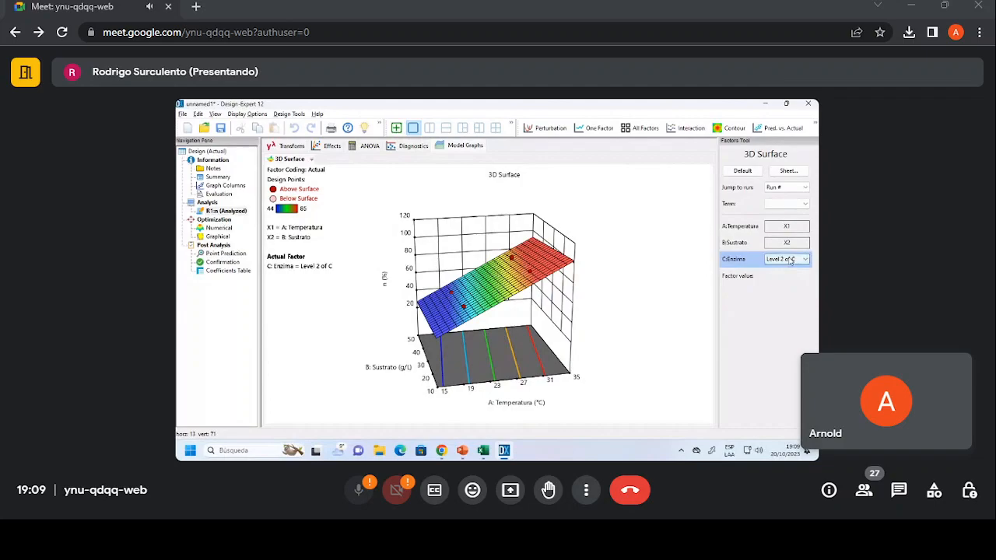
{"action": "left_click", "coordinate": [814, 126]}
{"action": "left_click", "coordinate": [788, 161]}
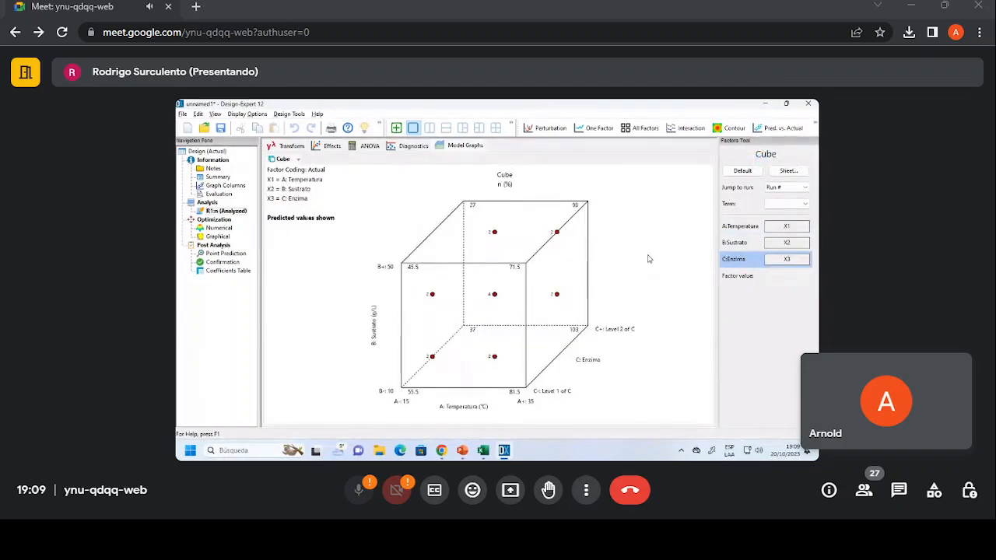
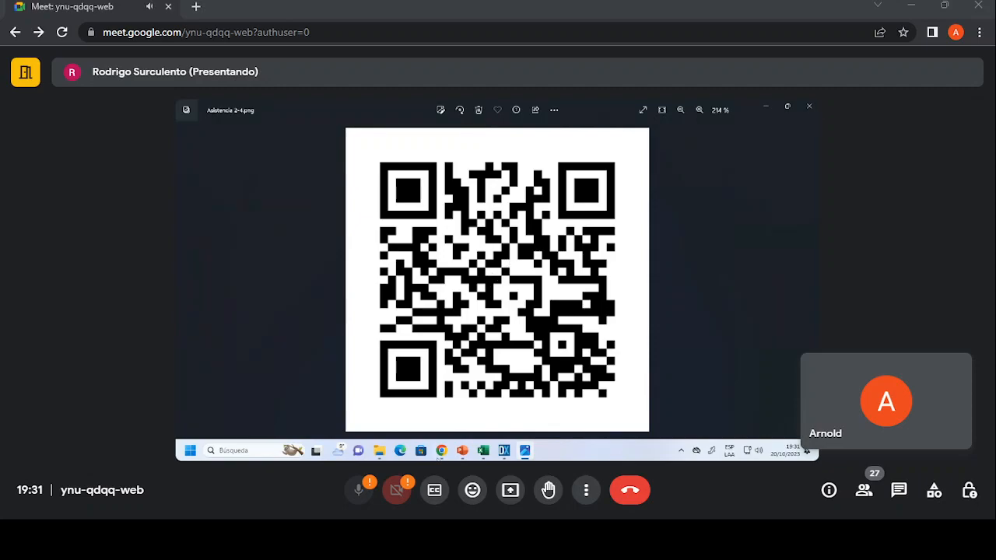
- Switch to the filtF workbook in Excel and examine the coded and actual factor levels in row 6 and column C
{"action": "mouse_move", "coordinate": [503, 453]}
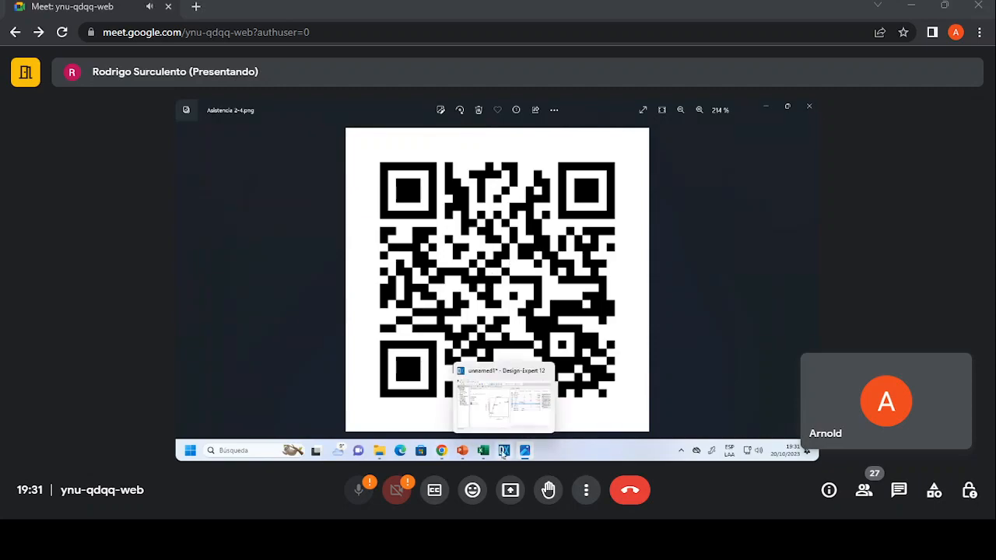
{"action": "left_click", "coordinate": [462, 451]}
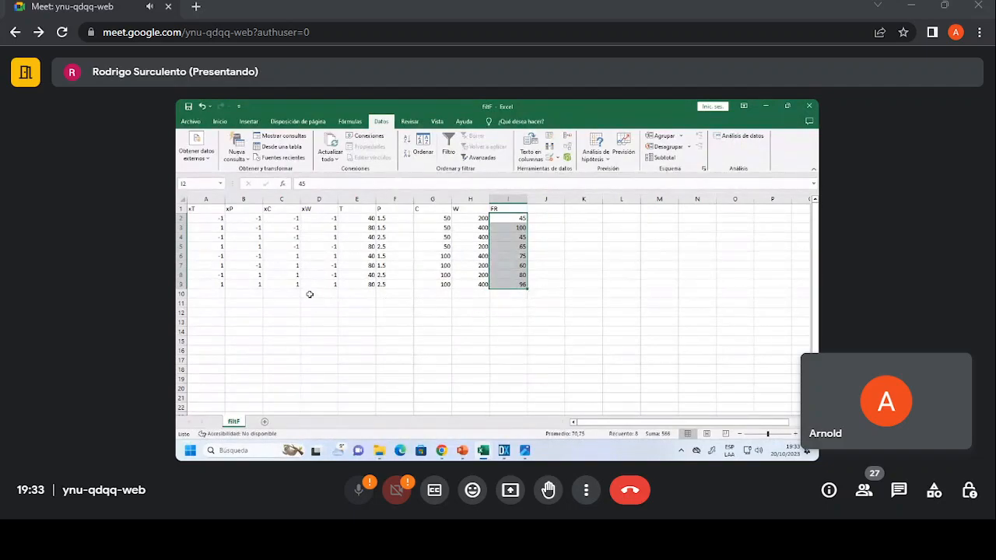
{"action": "left_click", "coordinate": [216, 264]}
{"action": "left_click", "coordinate": [216, 256]}
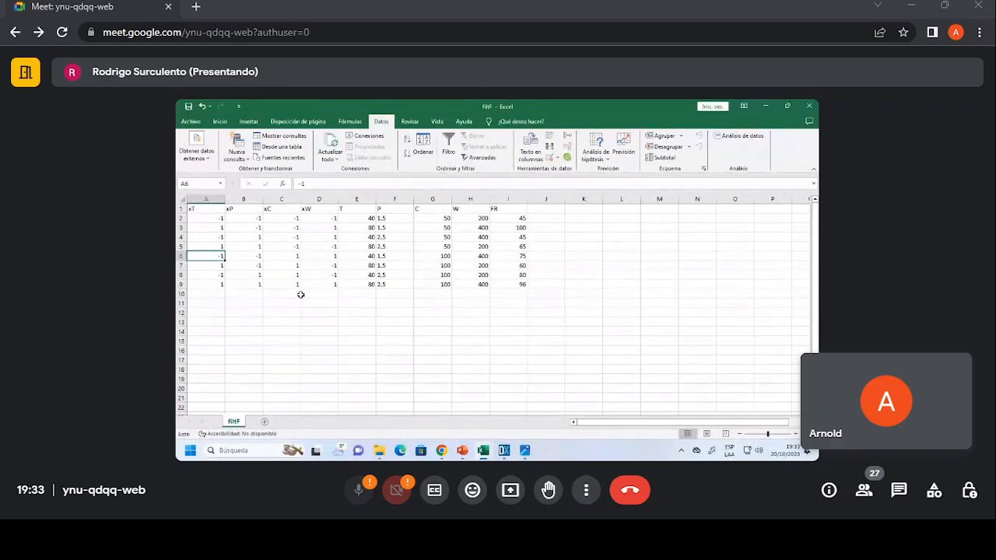
{"action": "key", "text": "Right"}
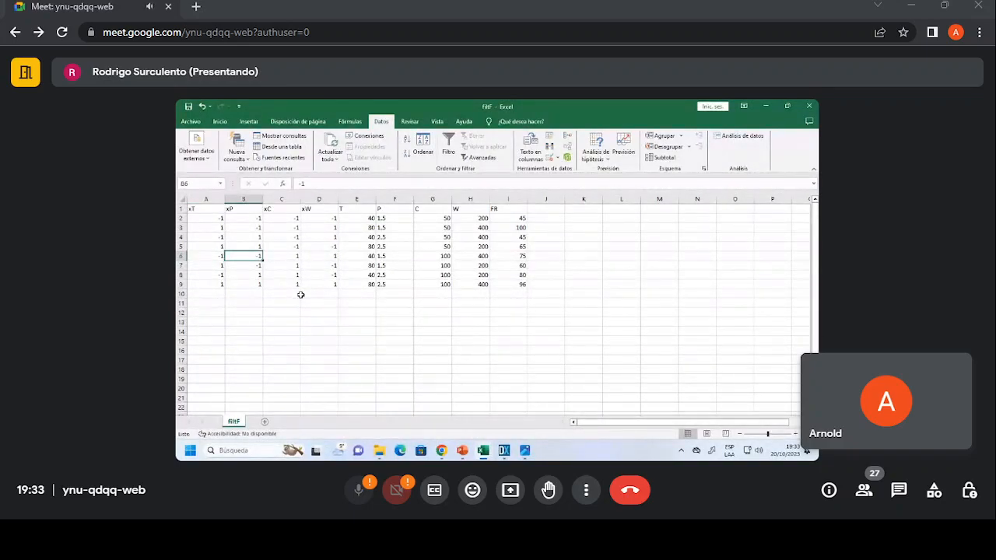
{"action": "key", "text": "Left"}
{"action": "key", "text": "Right"}
{"action": "key", "text": "Right"}
{"action": "key", "text": "Right"}
{"action": "key", "text": "Right"}
{"action": "key", "text": "Right"}
{"action": "key", "text": "Right"}
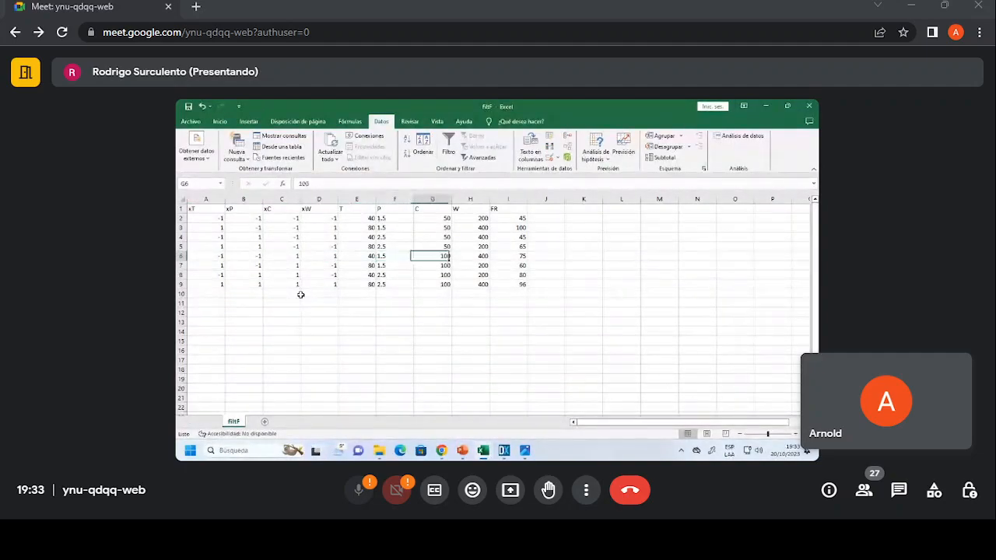
{"action": "key", "text": "Left"}
{"action": "key", "text": "Left"}
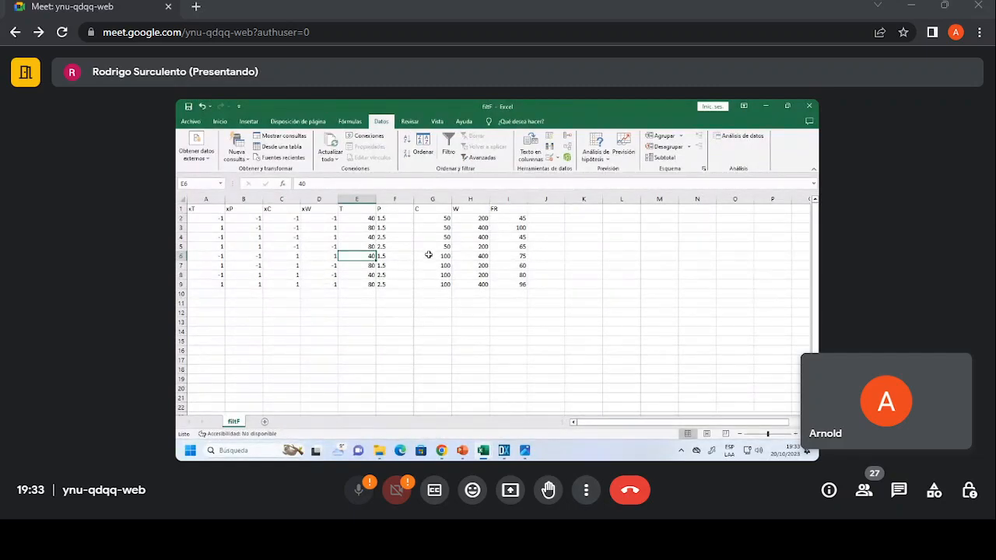
{"action": "left_click", "coordinate": [442, 218]}
{"action": "left_click", "coordinate": [447, 228]}
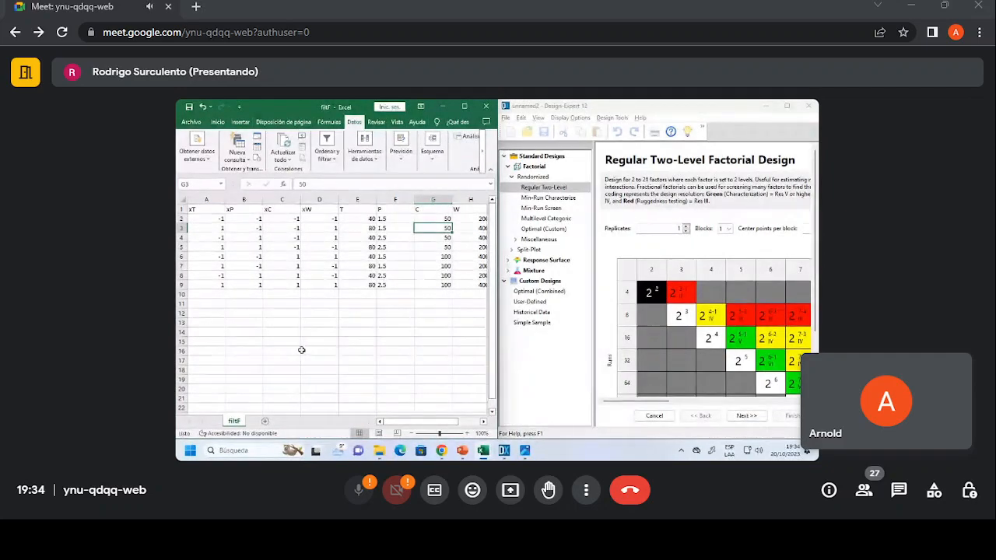
- Review the first run's coded levels in the worksheet and select the four-factor, 8-run 2^(4-1) resolution IV design in Design-Expert
{"action": "left_click_drag", "start_coordinate": [207, 218], "coordinate": [315, 221]}
{"action": "left_click", "coordinate": [277, 247]}
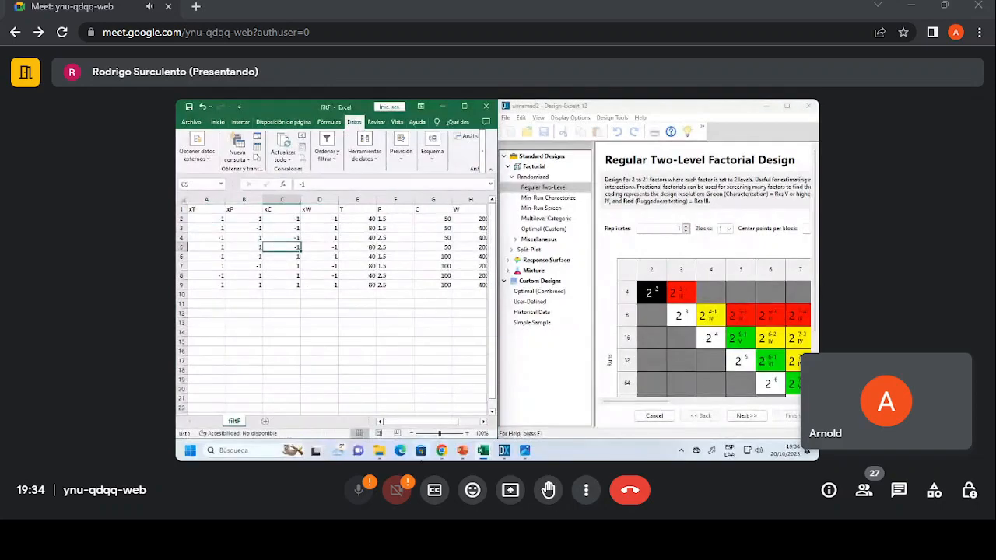
{"action": "left_click_drag", "start_coordinate": [424, 424], "coordinate": [403, 415]}
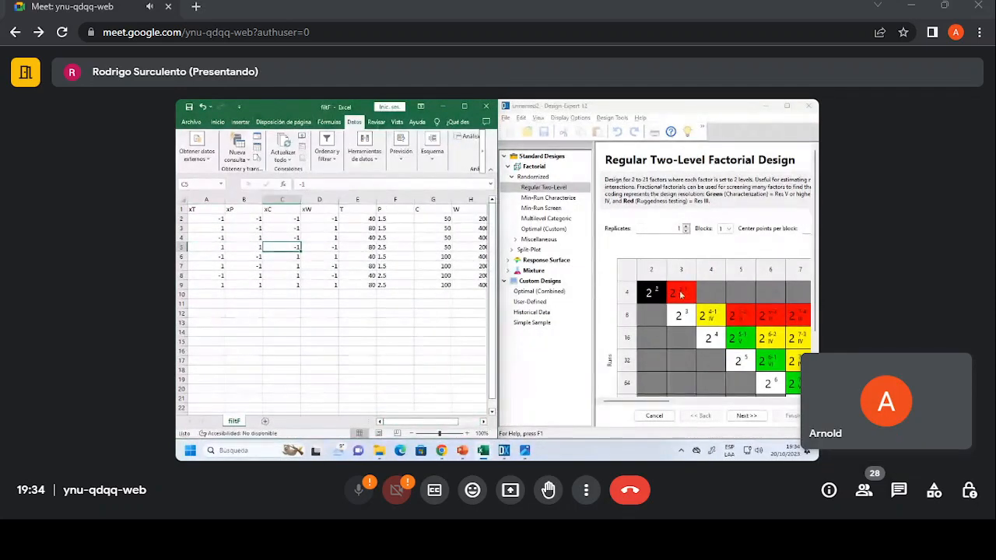
{"action": "left_click", "coordinate": [709, 315]}
- Examine the FR response values in the Excel worksheet
{"action": "left_click_drag", "start_coordinate": [450, 421], "coordinate": [495, 424]}
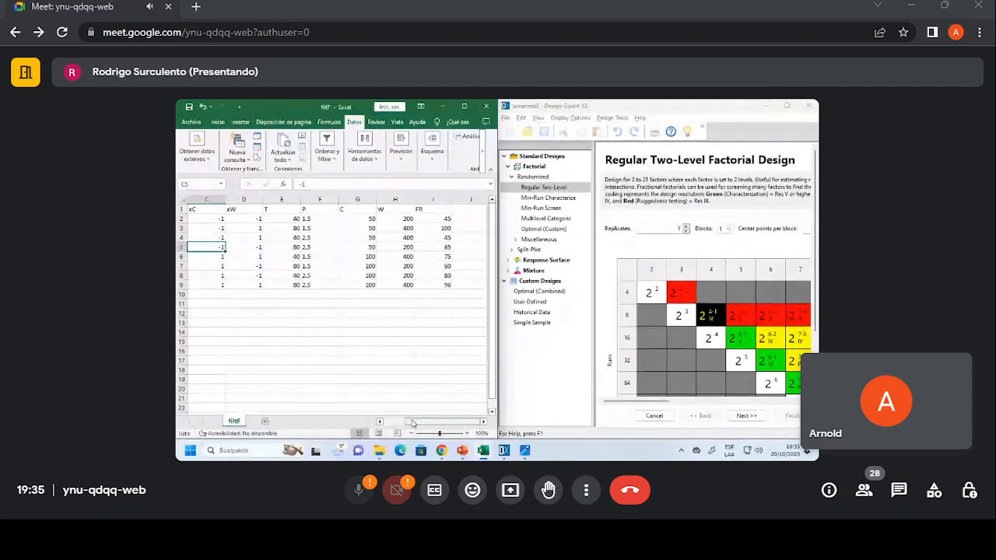
{"action": "mouse_move", "coordinate": [418, 423]}
{"action": "left_mouse_down"}
{"action": "mouse_move", "coordinate": [399, 423]}
{"action": "mouse_move", "coordinate": [421, 422]}
{"action": "left_mouse_up"}
{"action": "left_click_drag", "start_coordinate": [452, 218], "coordinate": [448, 266]}
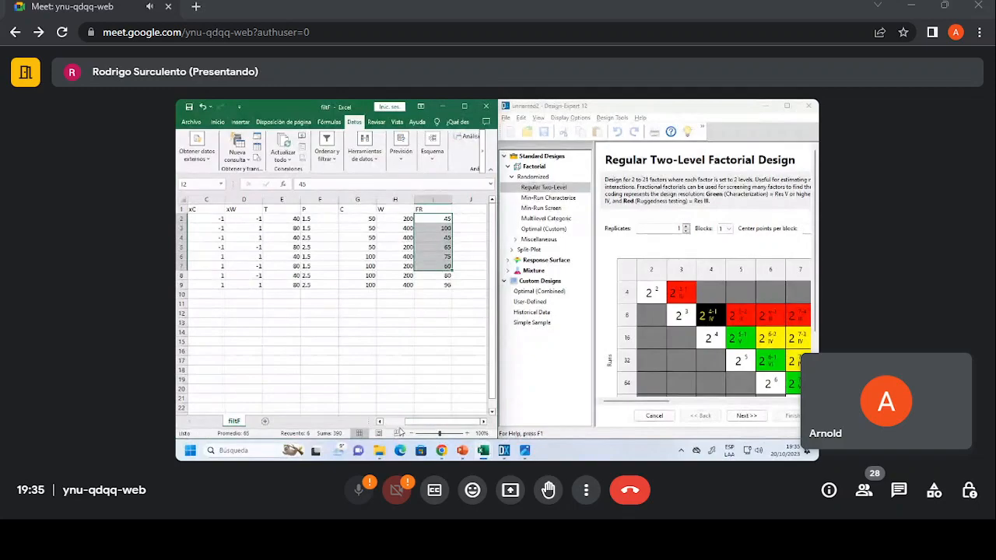
{"action": "left_click_drag", "start_coordinate": [424, 422], "coordinate": [403, 422]}
- Examine the coded xT, xP, xC and xW combinations of the eight runs row by row in the worksheet
{"action": "left_click", "coordinate": [223, 220]}
{"action": "left_click_drag", "start_coordinate": [223, 220], "coordinate": [319, 221]}
{"action": "left_click_drag", "start_coordinate": [215, 229], "coordinate": [315, 230]}
{"action": "left_click_drag", "start_coordinate": [221, 237], "coordinate": [331, 238]}
{"action": "left_click_drag", "start_coordinate": [223, 247], "coordinate": [318, 250]}
{"action": "left_click_drag", "start_coordinate": [220, 256], "coordinate": [330, 275]}
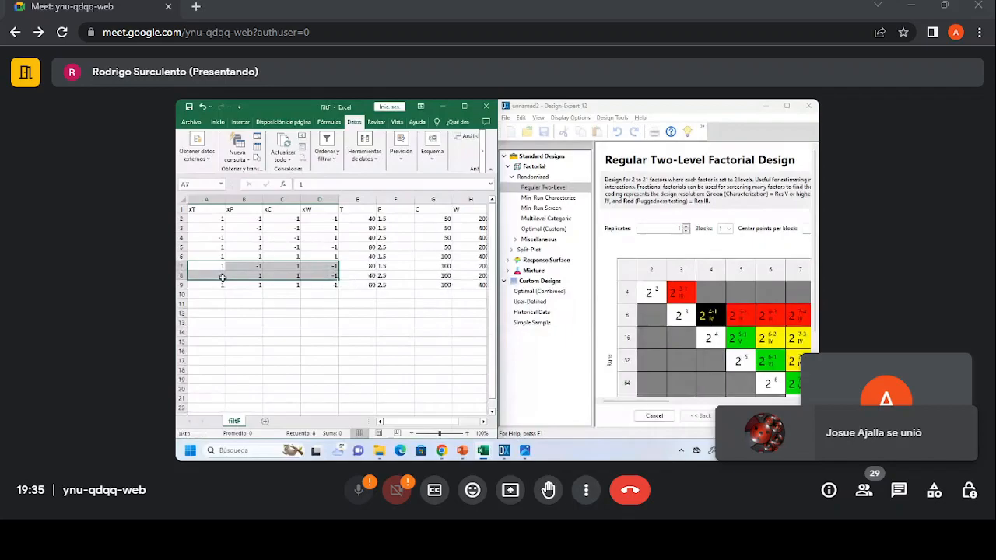
{"action": "left_click_drag", "start_coordinate": [222, 275], "coordinate": [322, 276]}
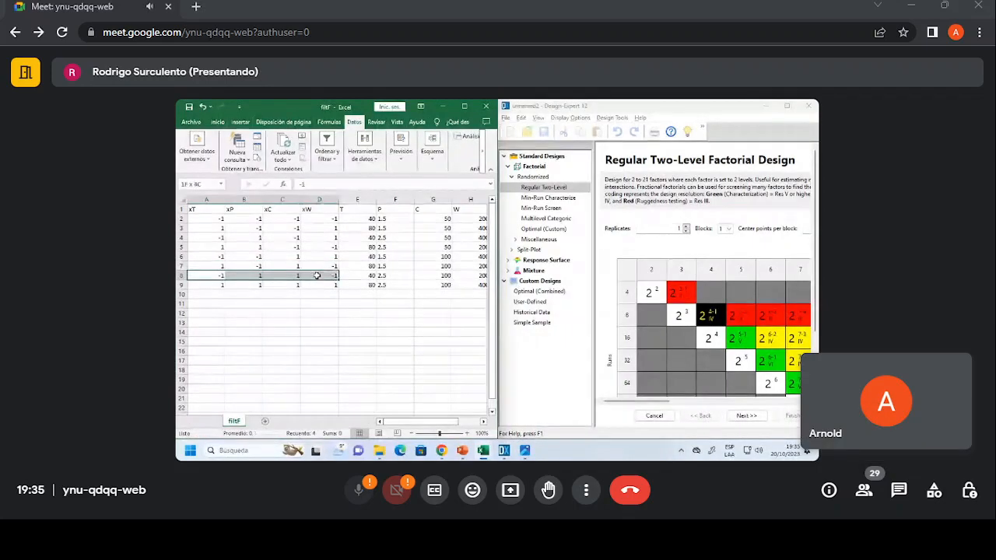
{"action": "left_click_drag", "start_coordinate": [220, 285], "coordinate": [324, 287]}
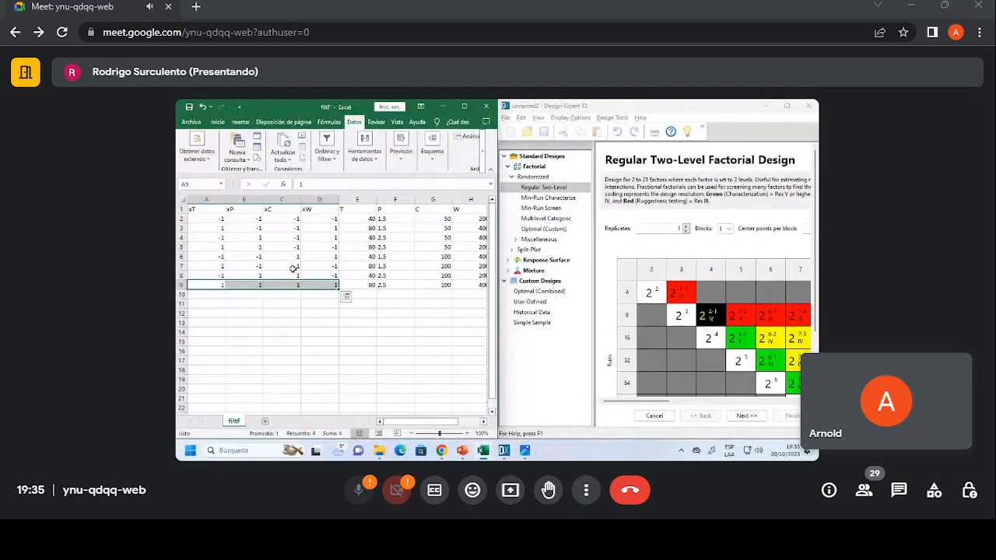
- Bring the FR column into view in the Excel worksheet and select its eight response values for review
{"action": "mouse_move", "coordinate": [416, 422]}
{"action": "left_mouse_down"}
{"action": "mouse_move", "coordinate": [432, 425]}
{"action": "mouse_move", "coordinate": [413, 421]}
{"action": "left_mouse_up"}
{"action": "left_click_drag", "start_coordinate": [396, 421], "coordinate": [420, 421]}
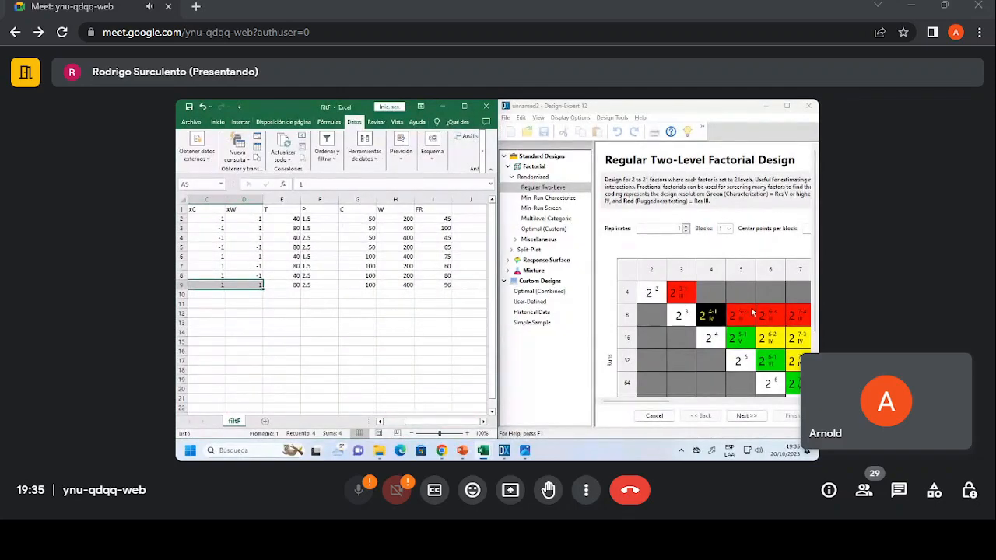
{"action": "left_click_drag", "start_coordinate": [442, 421], "coordinate": [419, 420]}
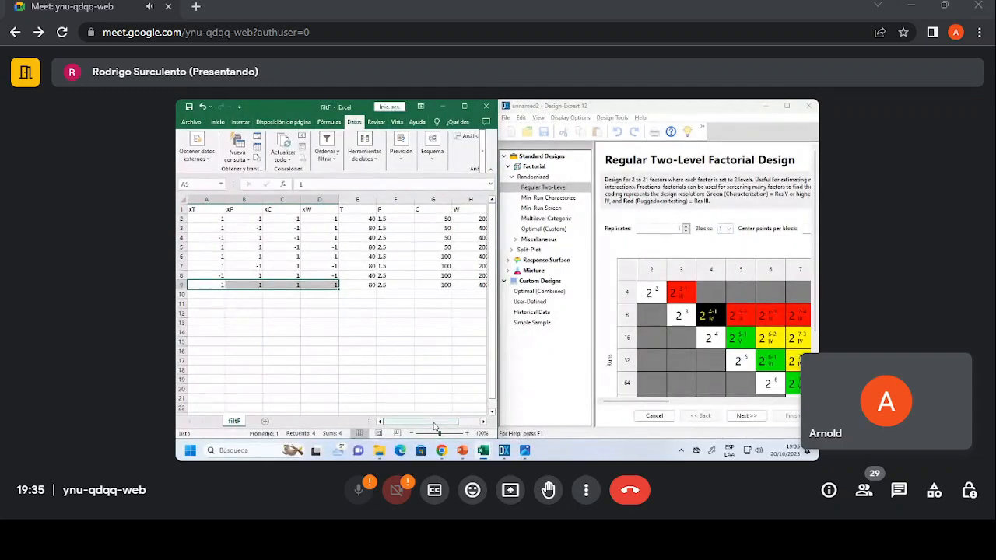
{"action": "left_click_drag", "start_coordinate": [434, 421], "coordinate": [458, 421]}
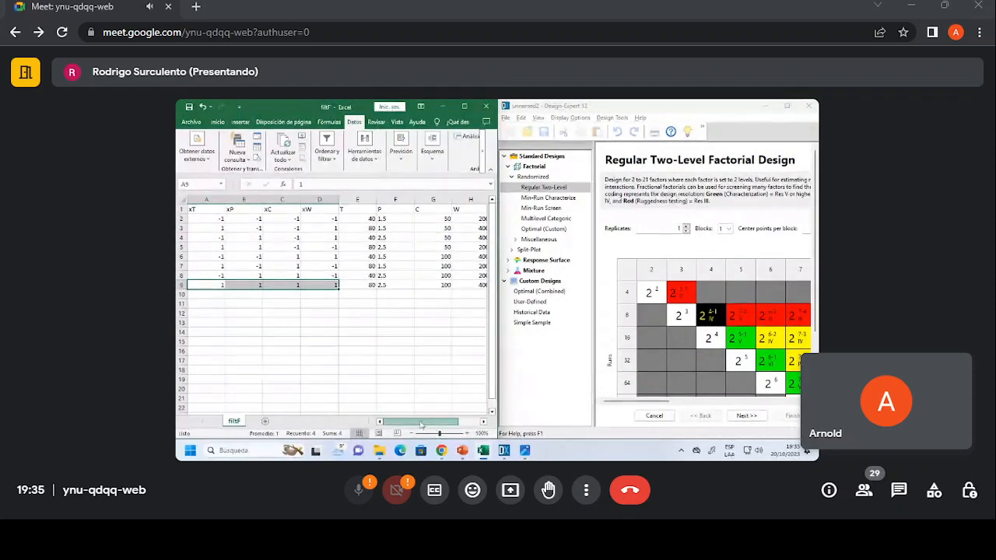
{"action": "left_click_drag", "start_coordinate": [443, 219], "coordinate": [443, 285]}
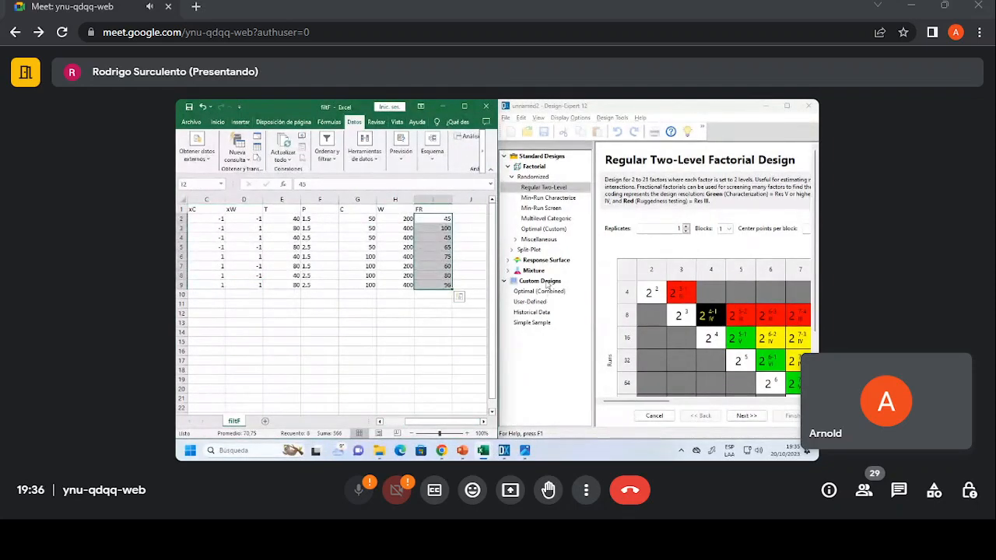
- Advance the 2^(4-1) design in Design-Expert to its alias information and maximize the program window
{"action": "left_click", "coordinate": [746, 416]}
{"action": "left_click", "coordinate": [746, 416]}
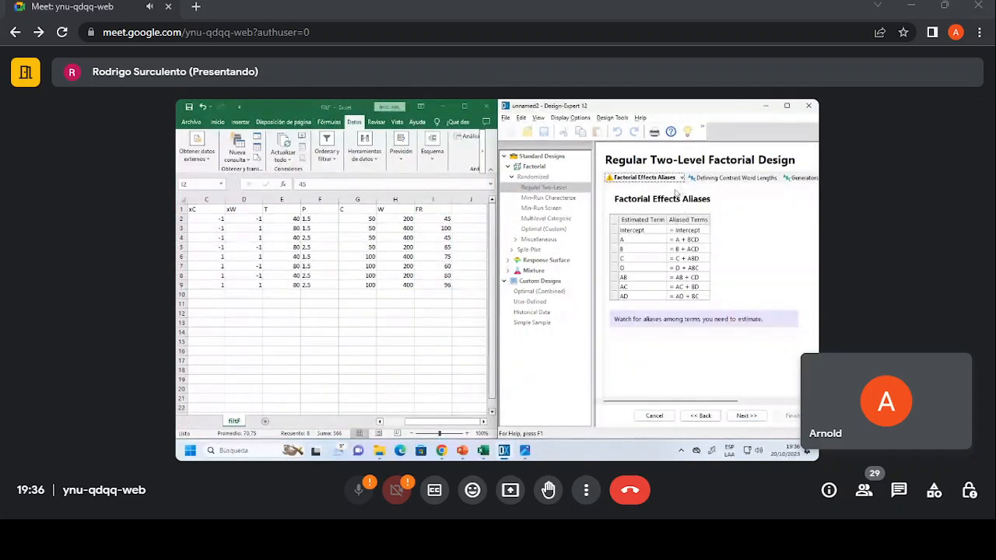
{"action": "left_click", "coordinate": [786, 106]}
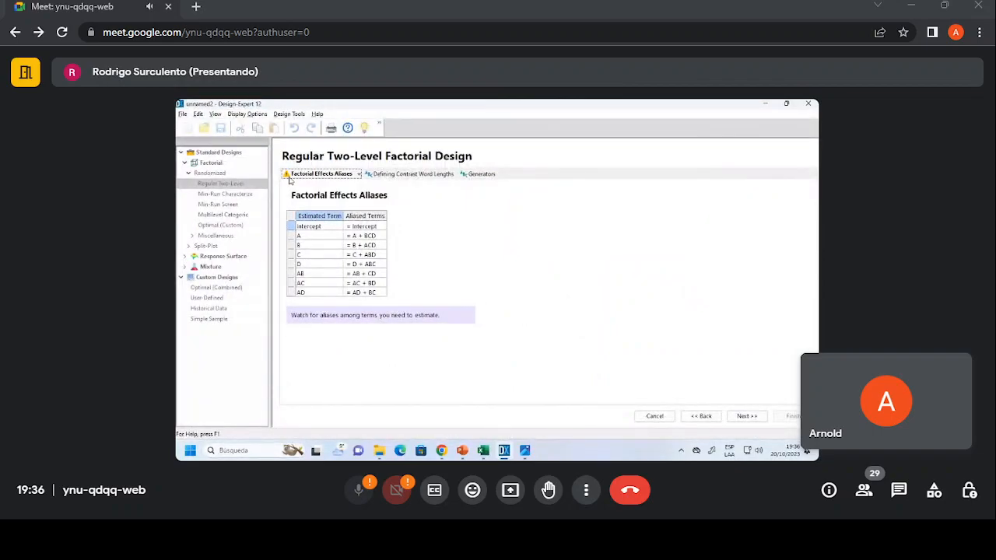
- Examine the design's defining contrast word lengths and generators, comparing them with the factorial effects aliases
{"action": "left_click", "coordinate": [385, 175]}
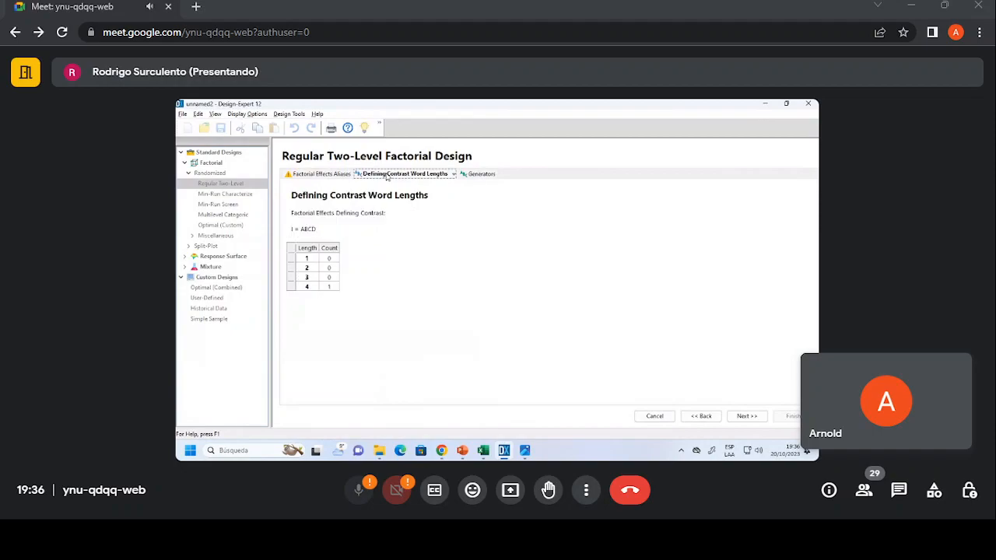
{"action": "left_click", "coordinate": [473, 174]}
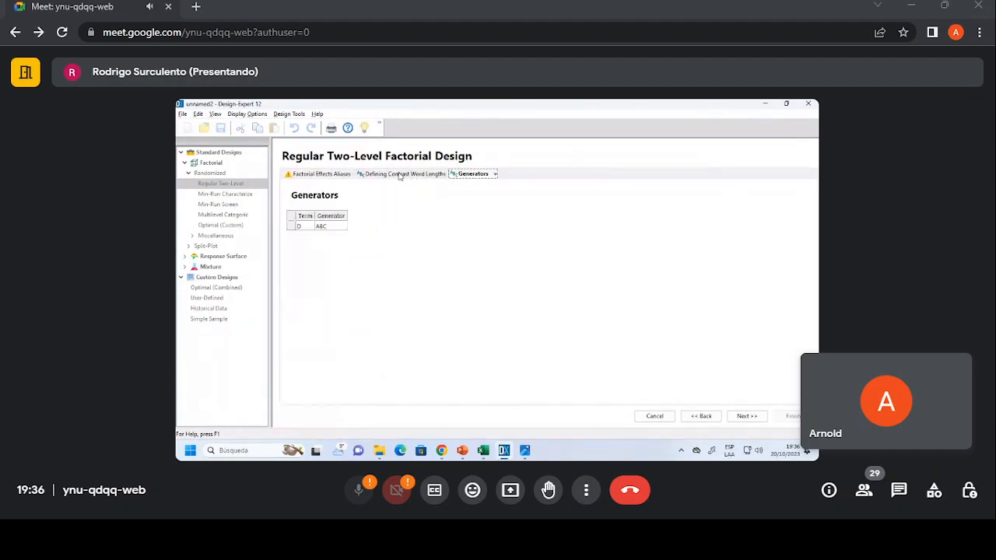
{"action": "left_click", "coordinate": [399, 175]}
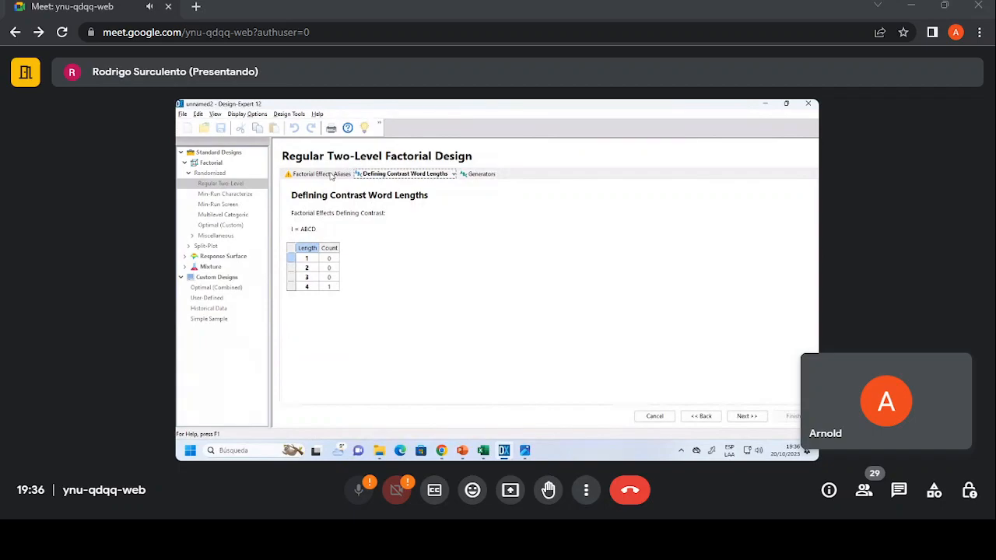
{"action": "left_click", "coordinate": [331, 175]}
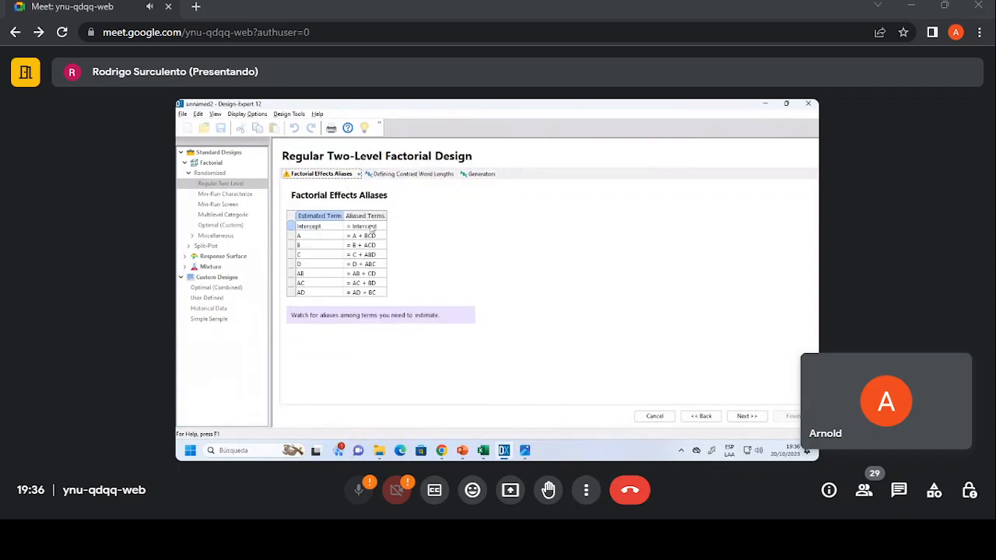
{"action": "left_click", "coordinate": [391, 175]}
{"action": "left_click", "coordinate": [324, 174]}
{"action": "left_click", "coordinate": [369, 175]}
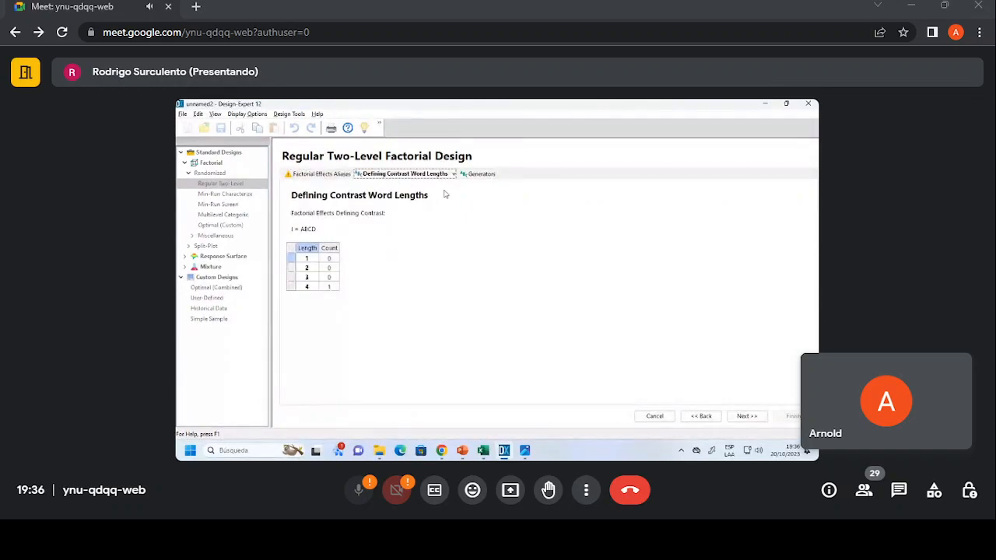
{"action": "left_click", "coordinate": [324, 175]}
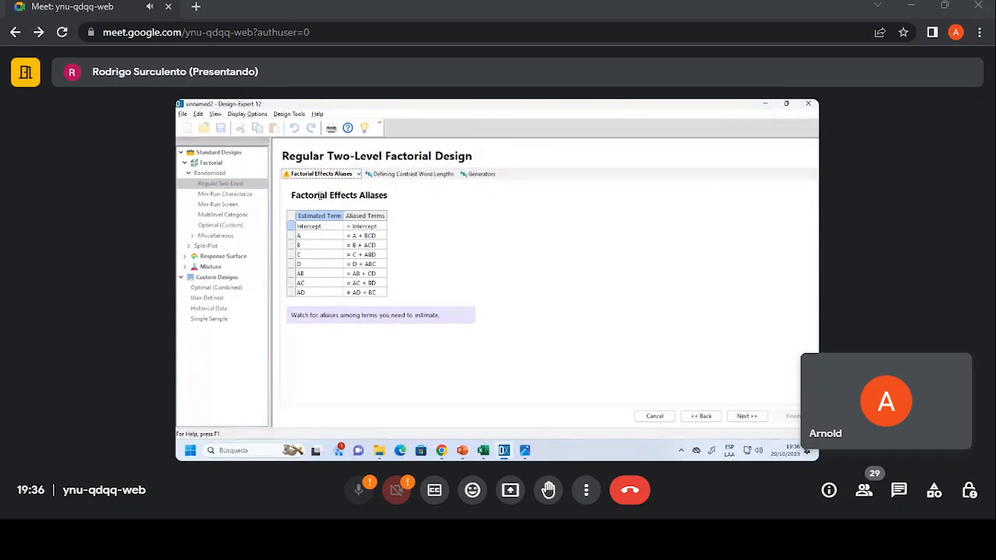
- Examine the aliased terms of the intercept, A, AB and AD in the factorial effects aliases table
{"action": "left_click_drag", "start_coordinate": [359, 195], "coordinate": [393, 204]}
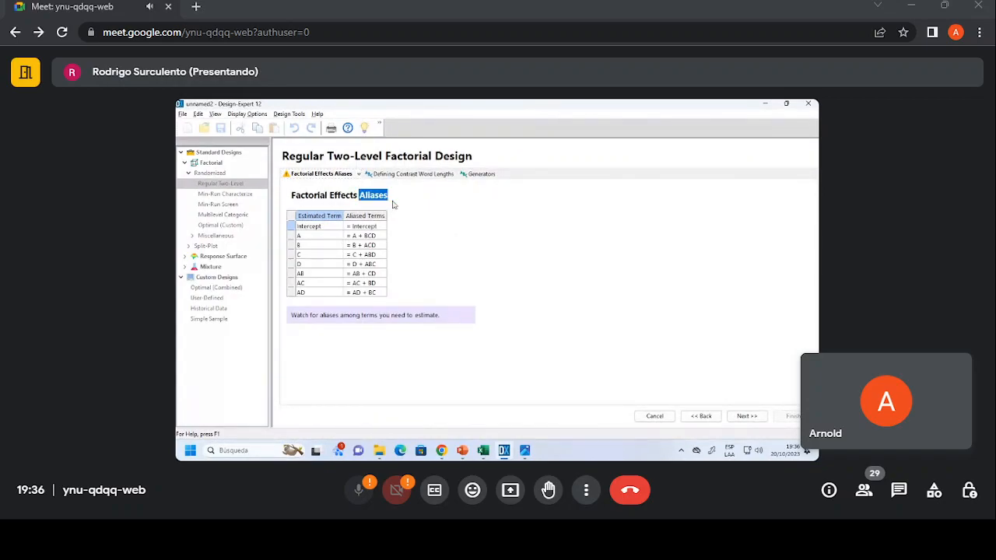
{"action": "left_click", "coordinate": [361, 230]}
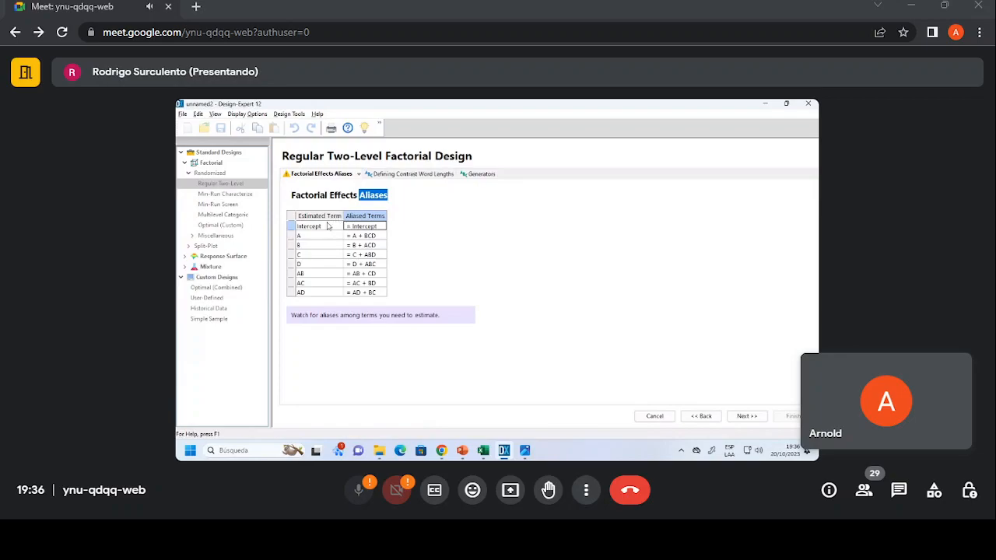
{"action": "left_click", "coordinate": [328, 237]}
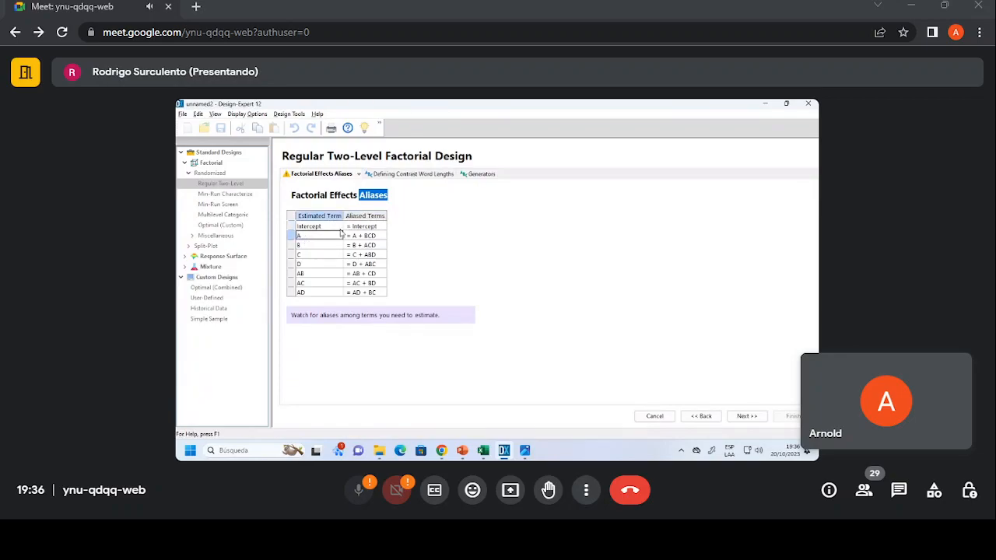
{"action": "left_click", "coordinate": [355, 237]}
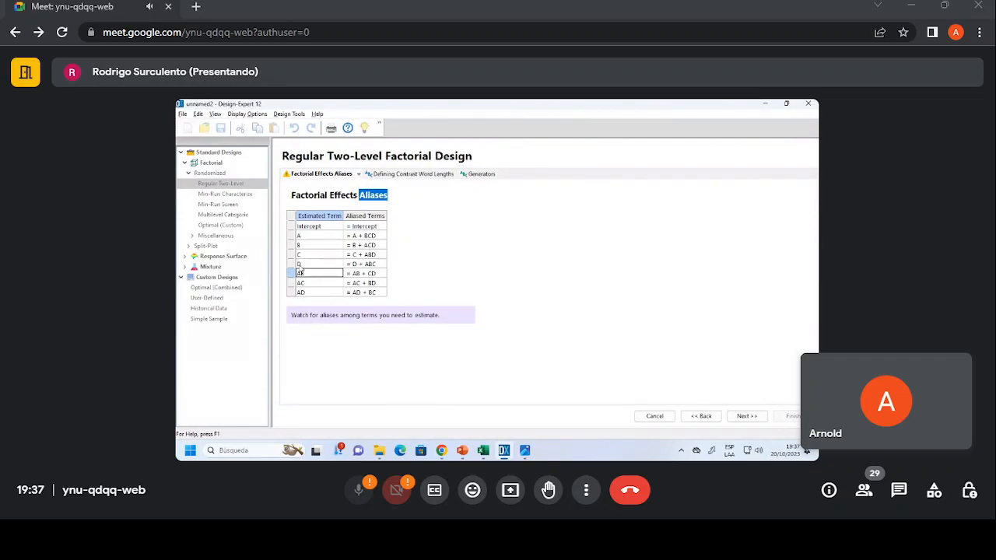
{"action": "left_click", "coordinate": [359, 275]}
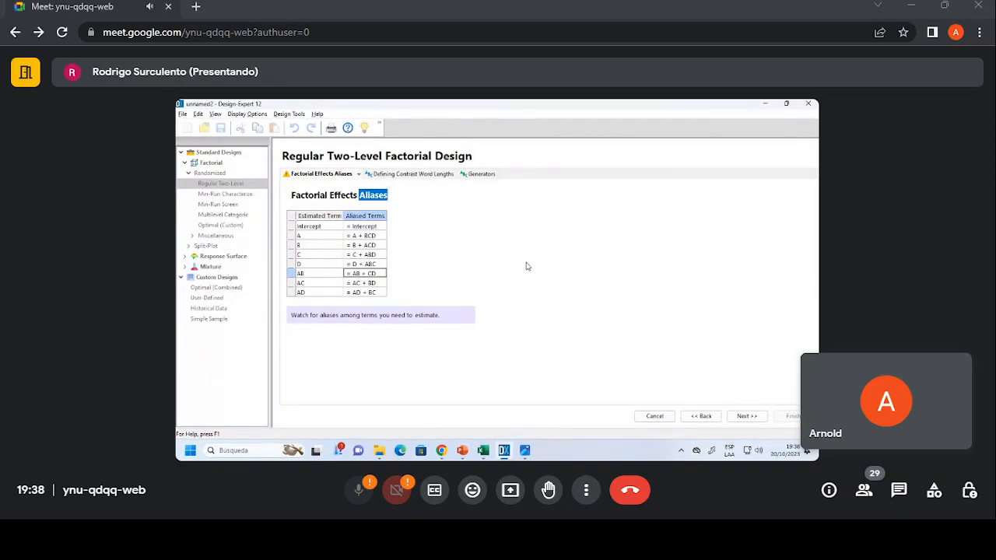
{"action": "left_click", "coordinate": [743, 419]}
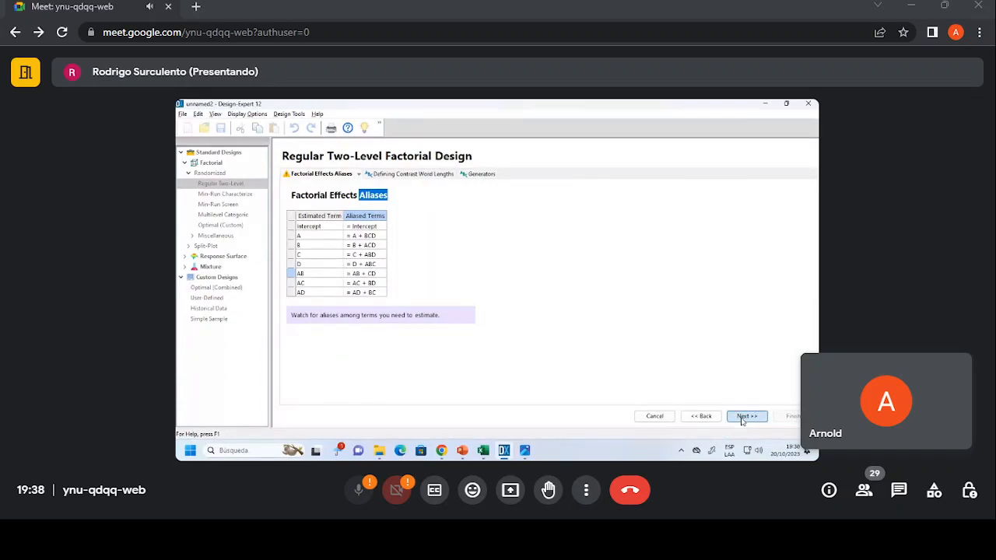
{"action": "left_click", "coordinate": [358, 295]}
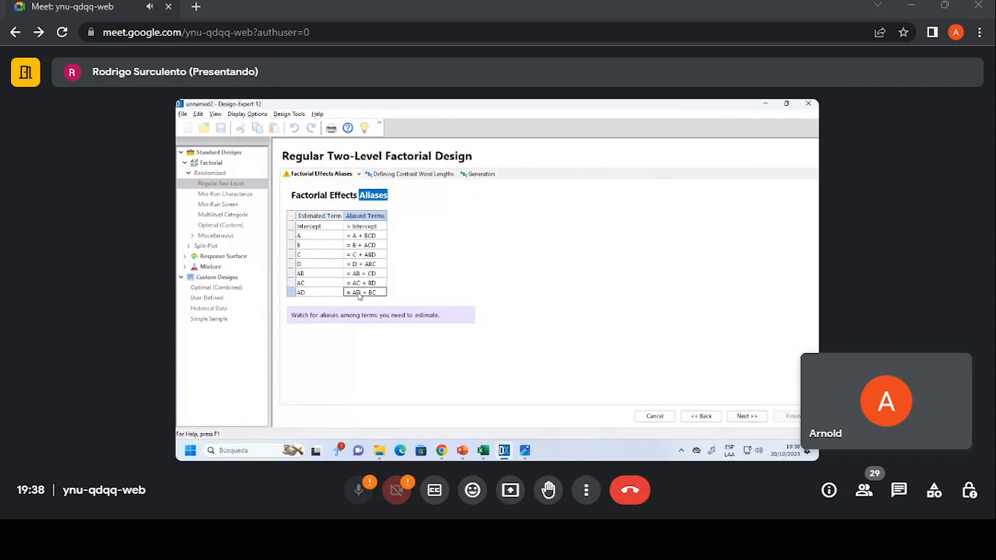
- Advance to the factor definition table and arrange the filtF worksheet and Design-Expert side by side
{"action": "left_click", "coordinate": [749, 419]}
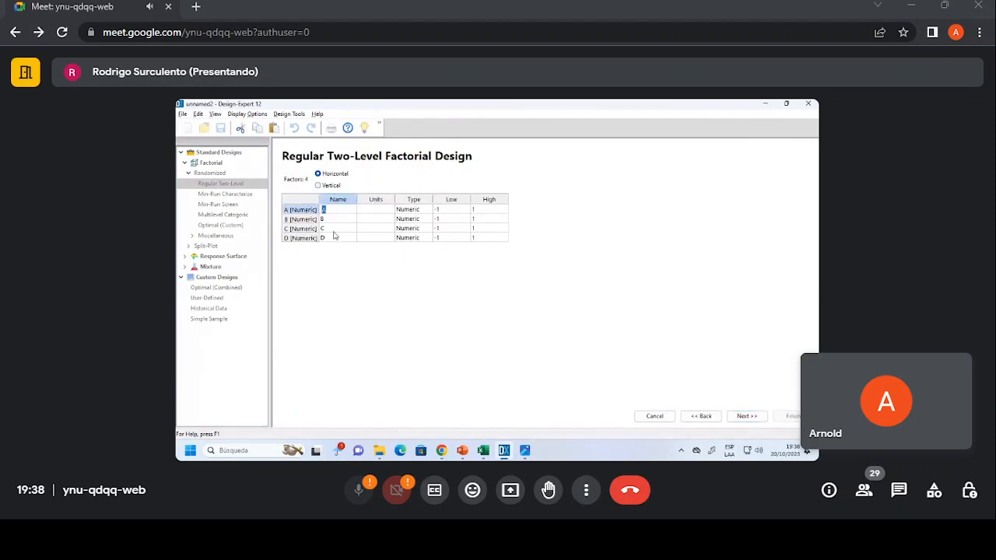
{"action": "left_click", "coordinate": [484, 450]}
{"action": "left_click_drag", "start_coordinate": [393, 105], "coordinate": [816, 140]}
{"action": "left_click_drag", "start_coordinate": [545, 106], "coordinate": [723, 267]}
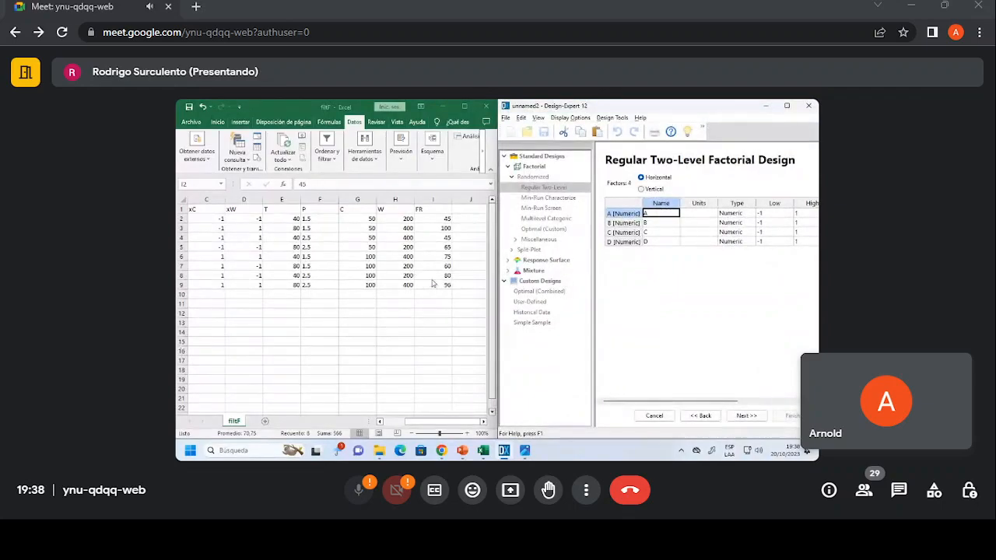
{"action": "type", "text": "p"}
{"action": "key", "text": "Tab"}
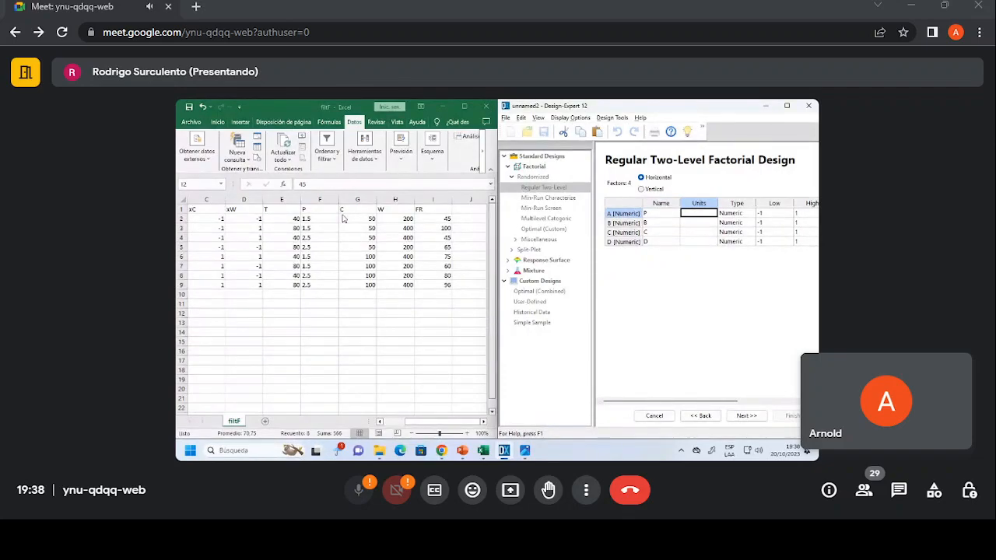
{"action": "type", "text": "atm"}
{"action": "key", "text": "Tab"}
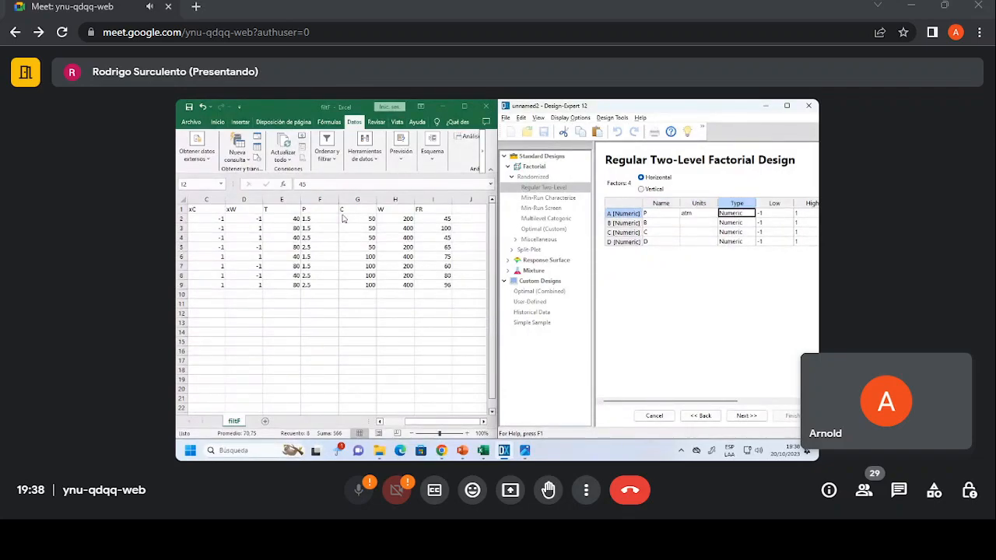
{"action": "key", "text": "shift+Tab"}
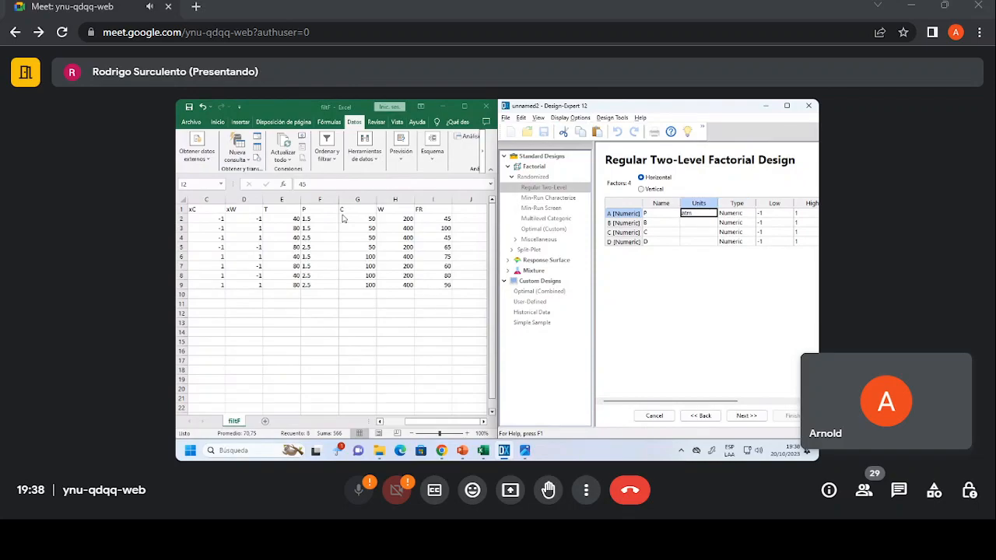
{"action": "key", "text": "Tab"}
{"action": "key", "text": "Tab"}
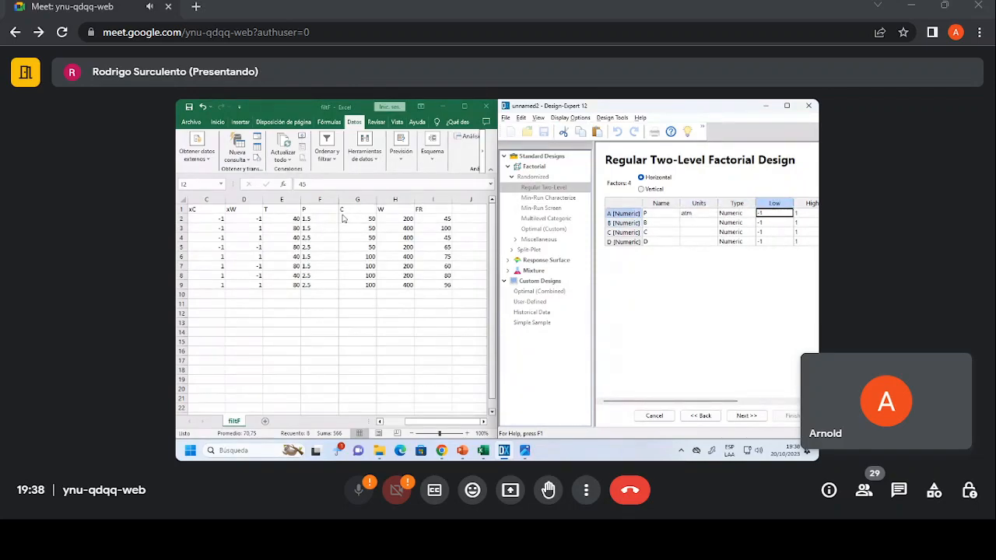
{"action": "key", "text": "shift+Tab"}
{"action": "key", "text": "shift+Tab"}
{"action": "key", "text": "shift+Tab"}
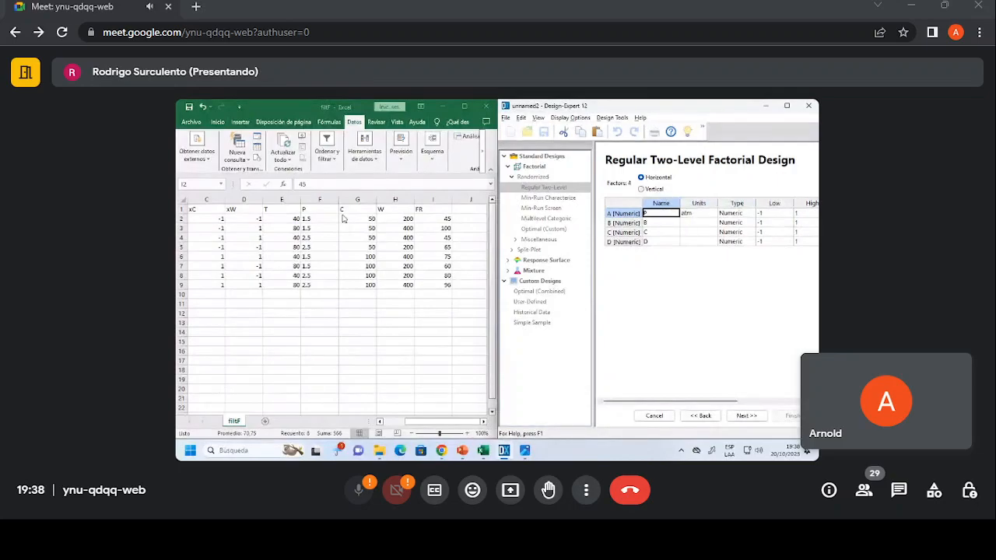
- Name factors A to D as T, P, C and W in the factor table
{"action": "type", "text": "T"}
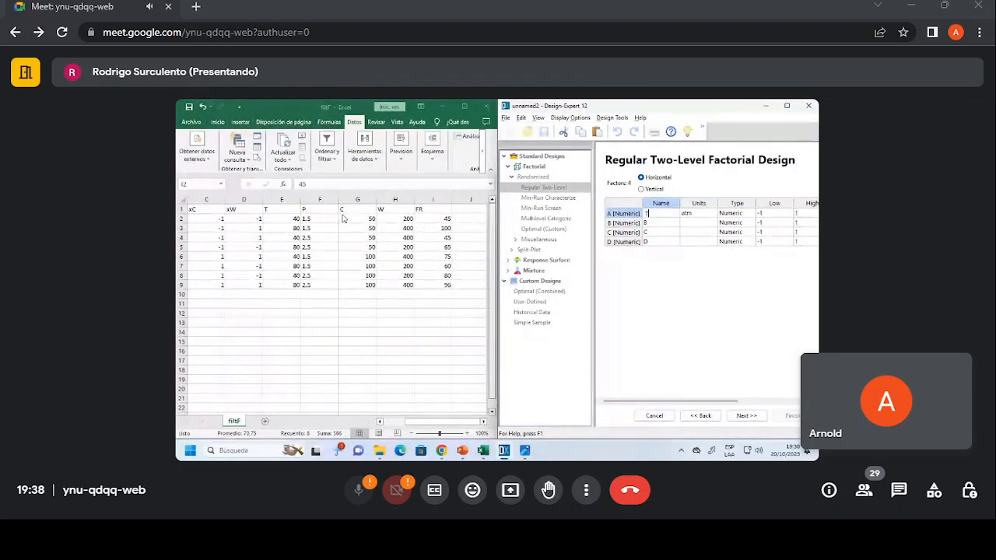
{"action": "key", "text": "Down"}
{"action": "type", "text": "P"}
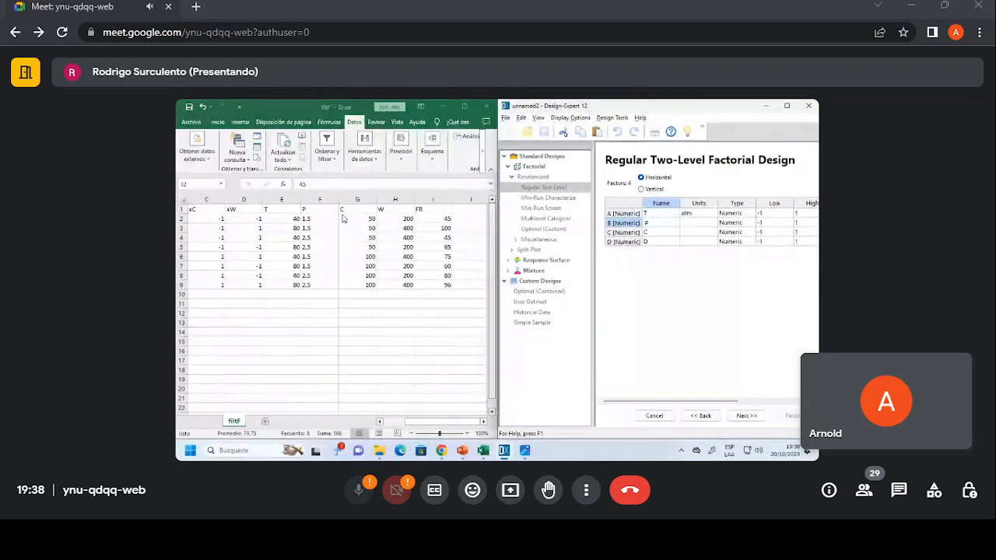
{"action": "key", "text": "Down"}
{"action": "type", "text": "C"}
{"action": "key", "text": "Down"}
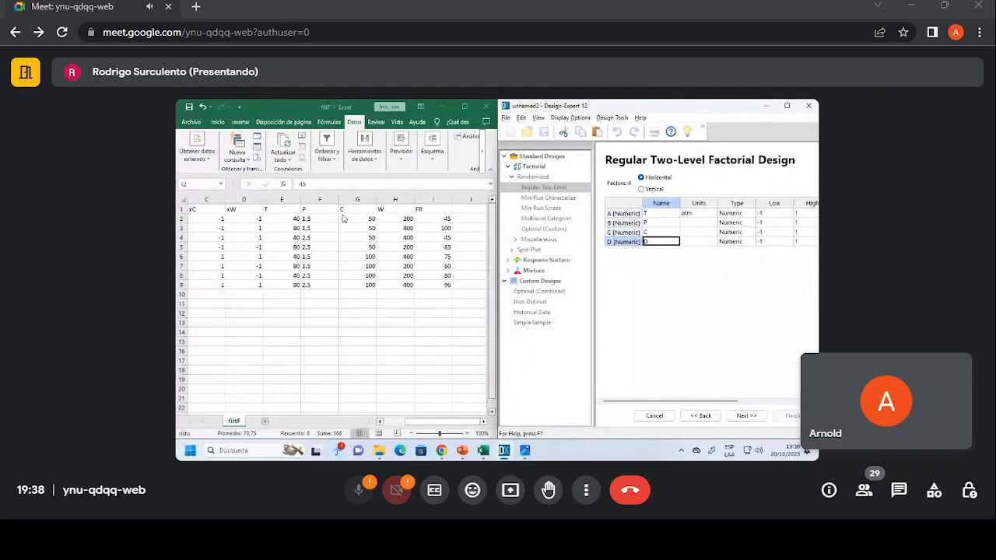
{"action": "type", "text": "W"}
{"action": "key", "text": "Down"}
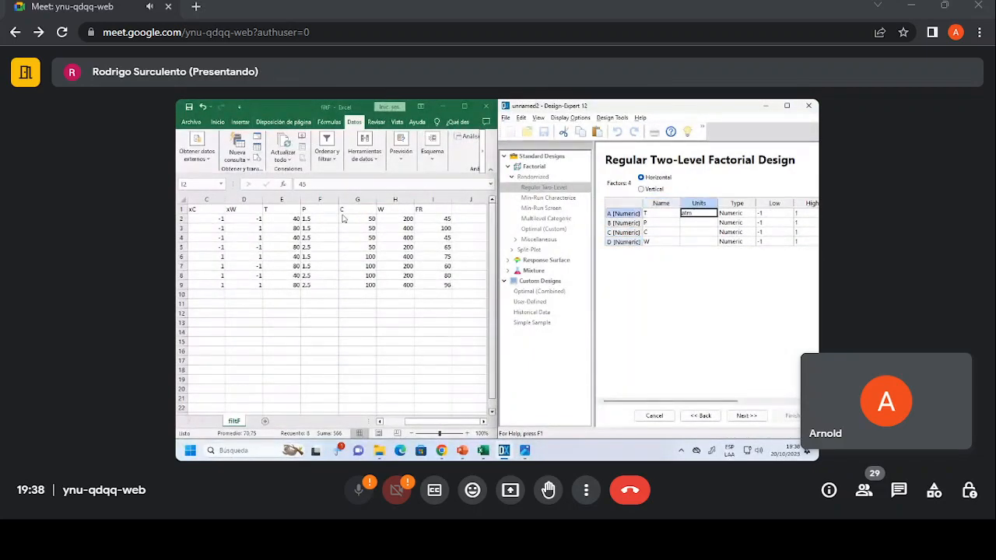
- Set the factor units to °C for T, atm for P, g/L for C and rpm for W
{"action": "type", "text": "°C"}
{"action": "key", "text": "Down"}
{"action": "type", "text": "atm"}
{"action": "key", "text": "Down"}
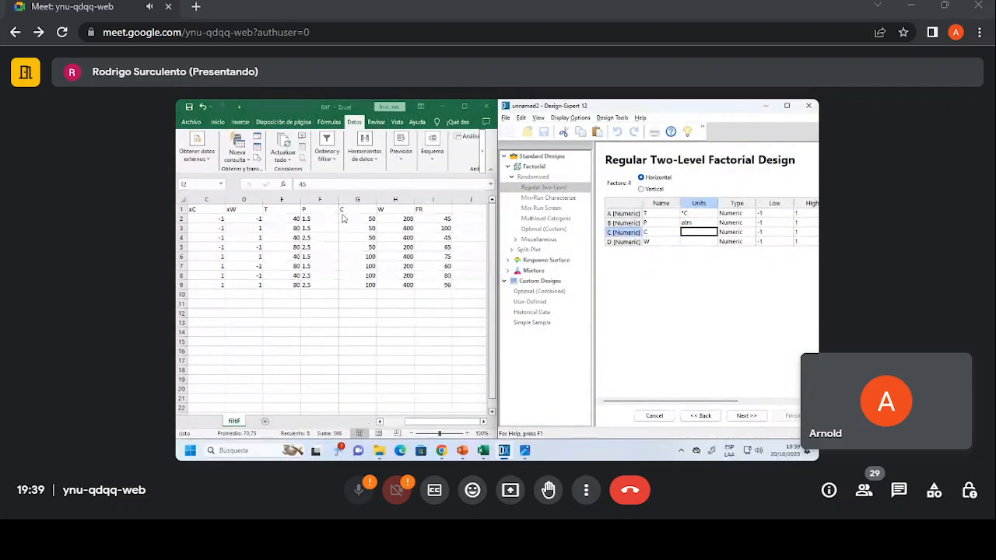
{"action": "type", "text": "g/L"}
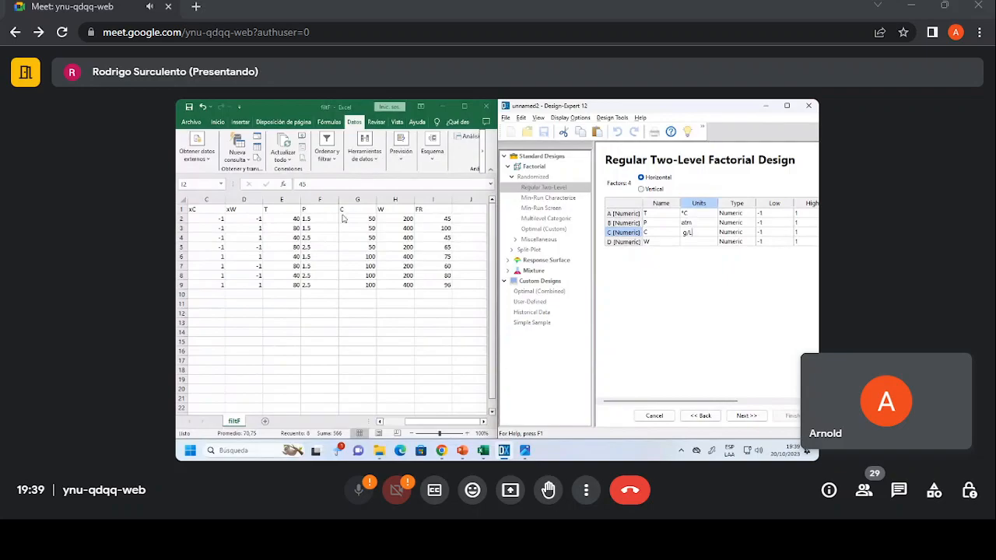
{"action": "key", "text": "Return"}
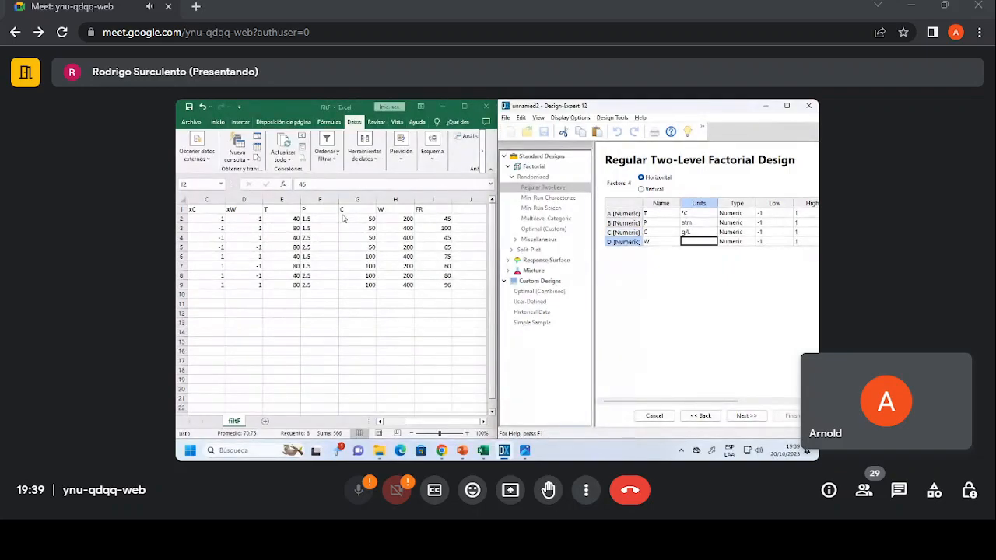
{"action": "type", "text": "rpm"}
- Set the factor low levels to 40 for T, 1.5 for P, 50 for C and 200 for W
{"action": "left_click", "coordinate": [763, 212]}
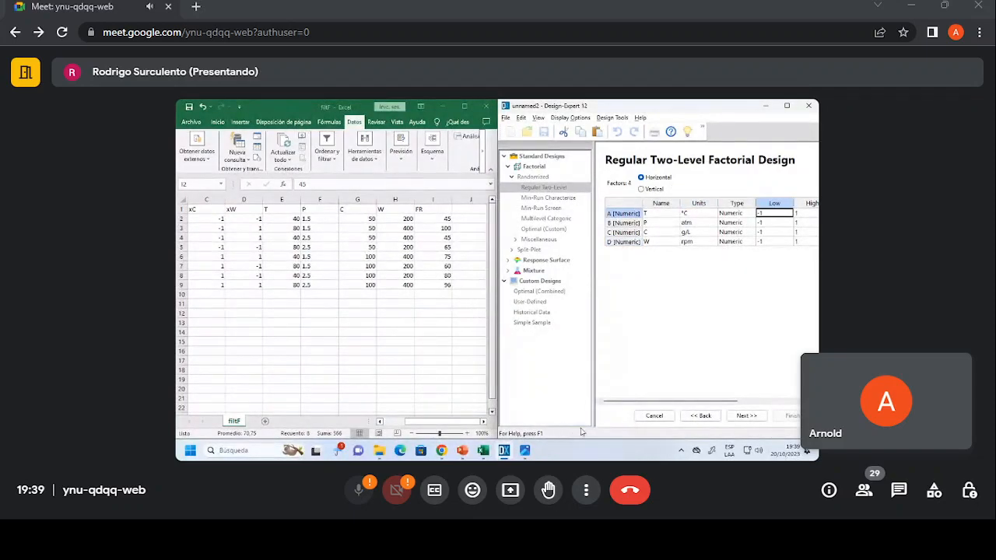
{"action": "left_click_drag", "start_coordinate": [671, 403], "coordinate": [687, 402]}
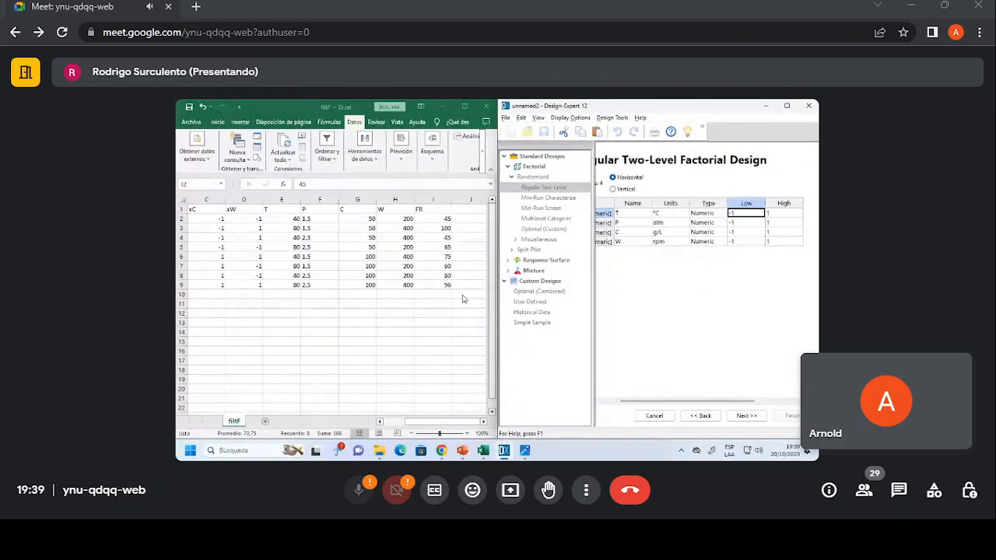
{"action": "type", "text": "40"}
{"action": "key", "text": "Return"}
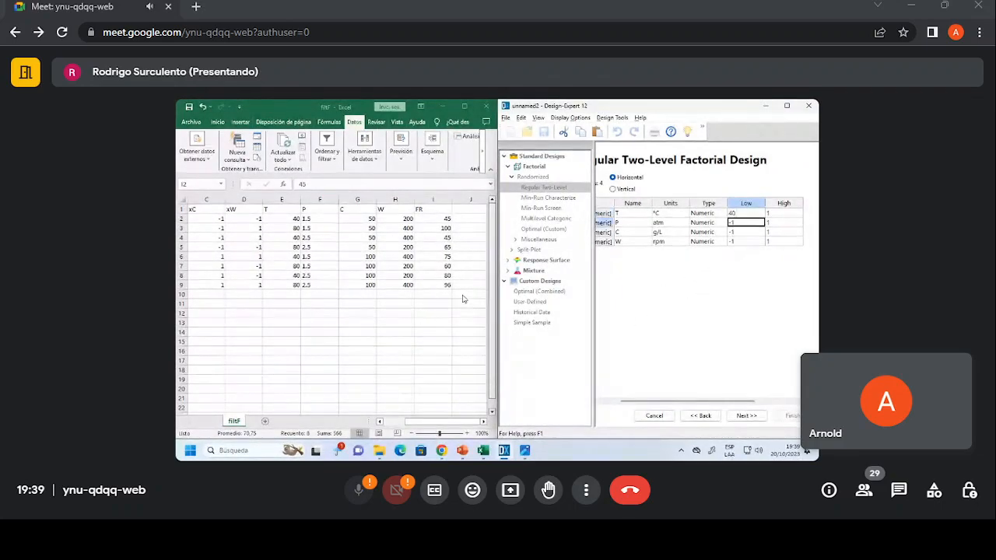
{"action": "type", "text": "1.5"}
{"action": "key", "text": "Return"}
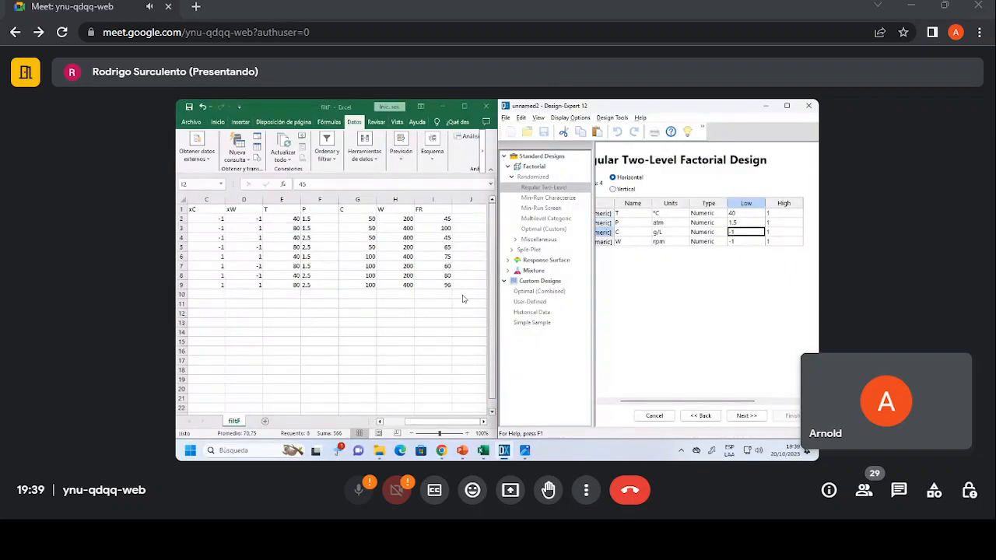
{"action": "type", "text": "50"}
{"action": "key", "text": "Return"}
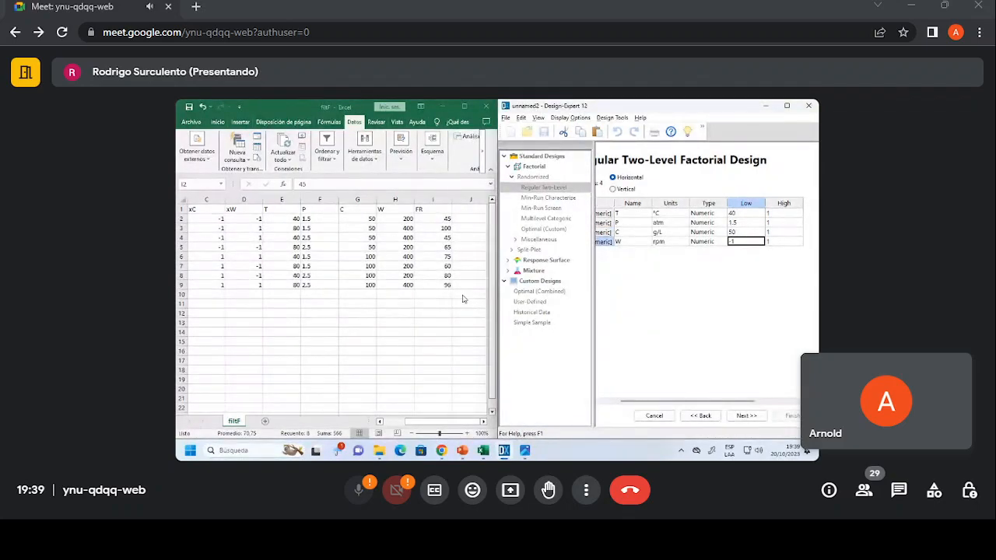
{"action": "type", "text": "200"}
{"action": "key", "text": "Return"}
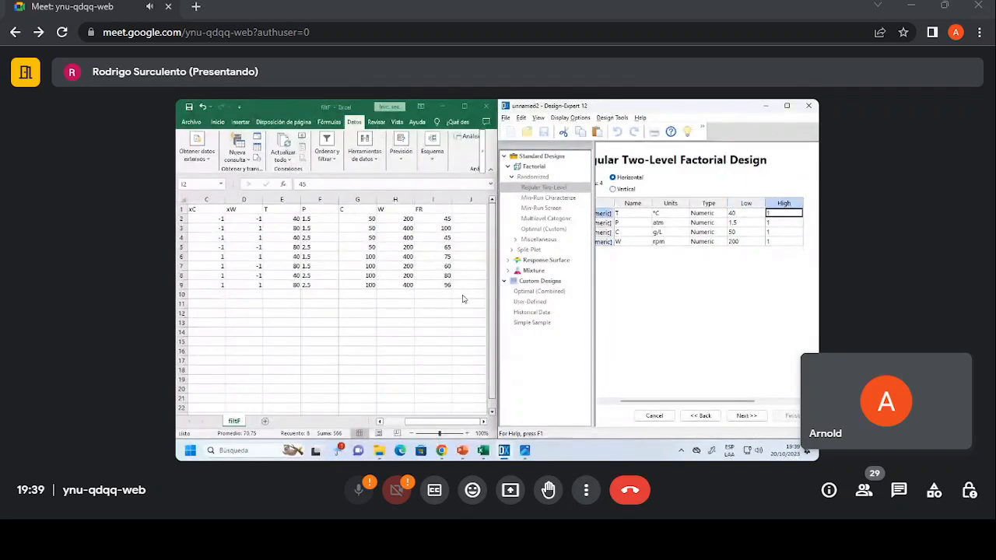
- Set the factor high levels to 80 for T, 2.5 for P, 100 for C and 400 for W
{"action": "type", "text": "80"}
{"action": "key", "text": "Return"}
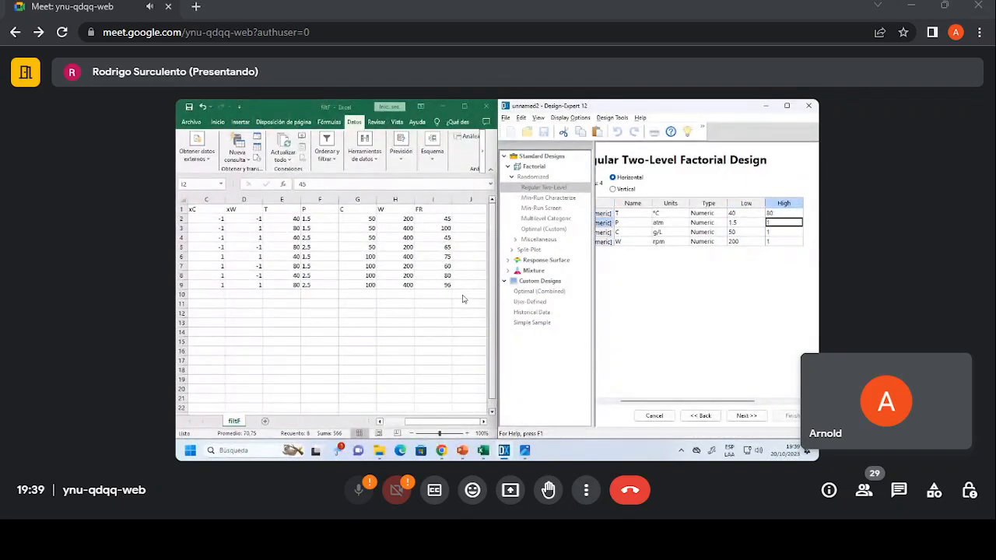
{"action": "type", "text": "2.5"}
{"action": "key", "text": "Return"}
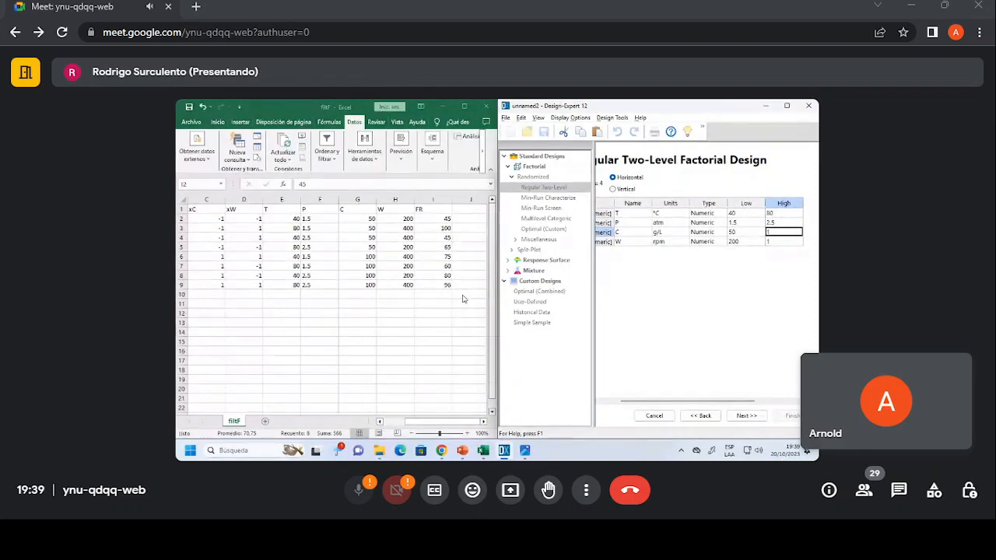
{"action": "type", "text": "10"}
{"action": "type", "text": "100"}
{"action": "key", "text": "Return"}
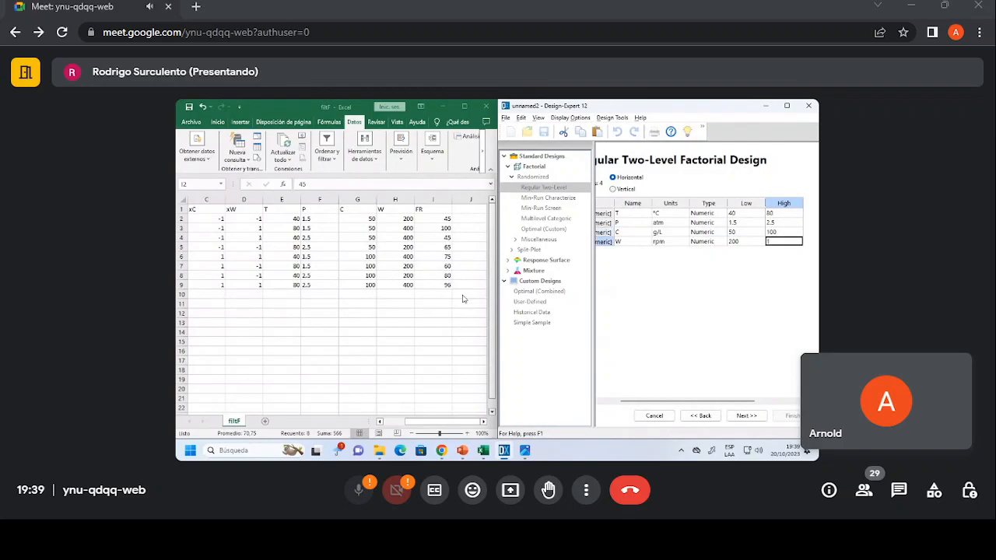
{"action": "type", "text": "400"}
{"action": "key", "text": "Tab"}
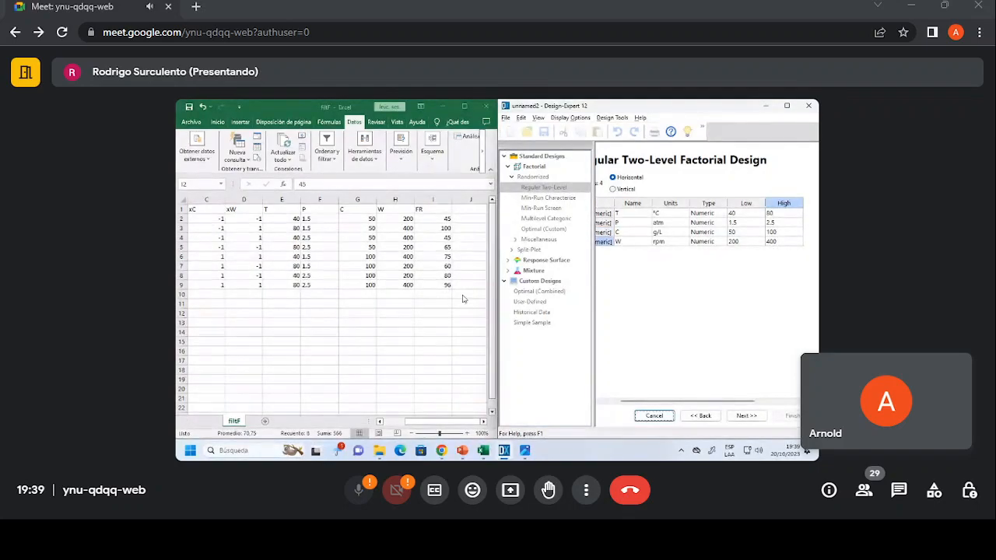
- Advance to the response definition, maximize Design-Expert and define the single response as TF with units g/min
{"action": "left_click", "coordinate": [746, 416]}
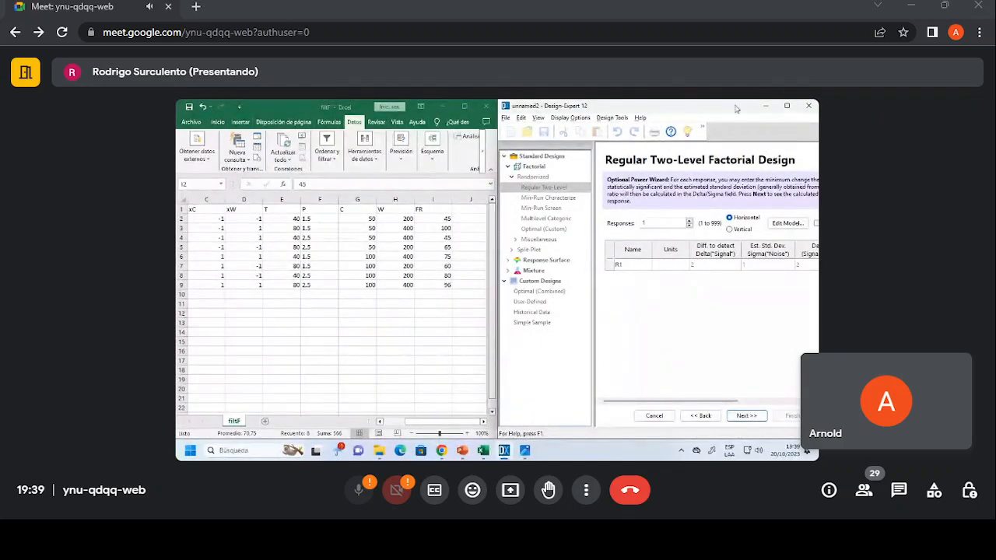
{"action": "left_click", "coordinate": [784, 109]}
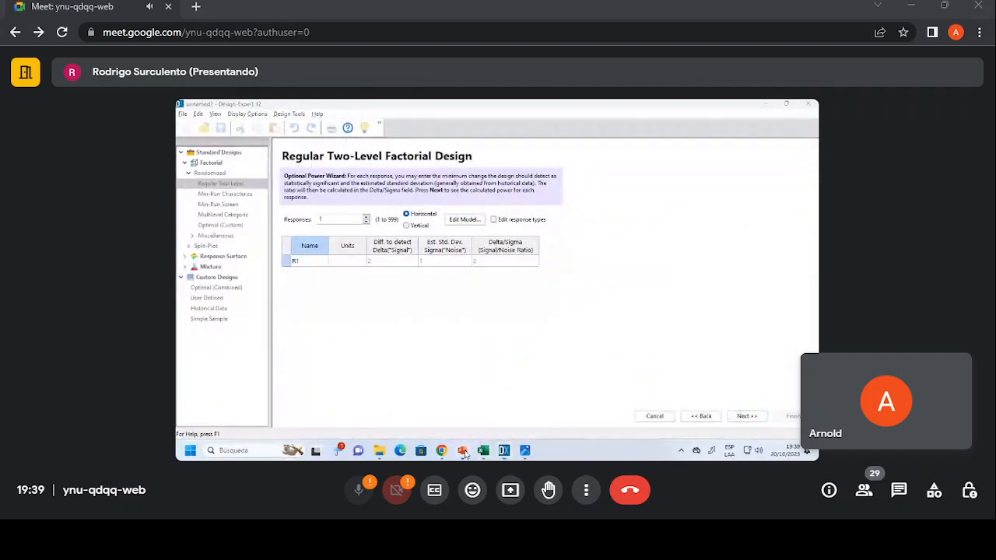
{"action": "left_click", "coordinate": [462, 450]}
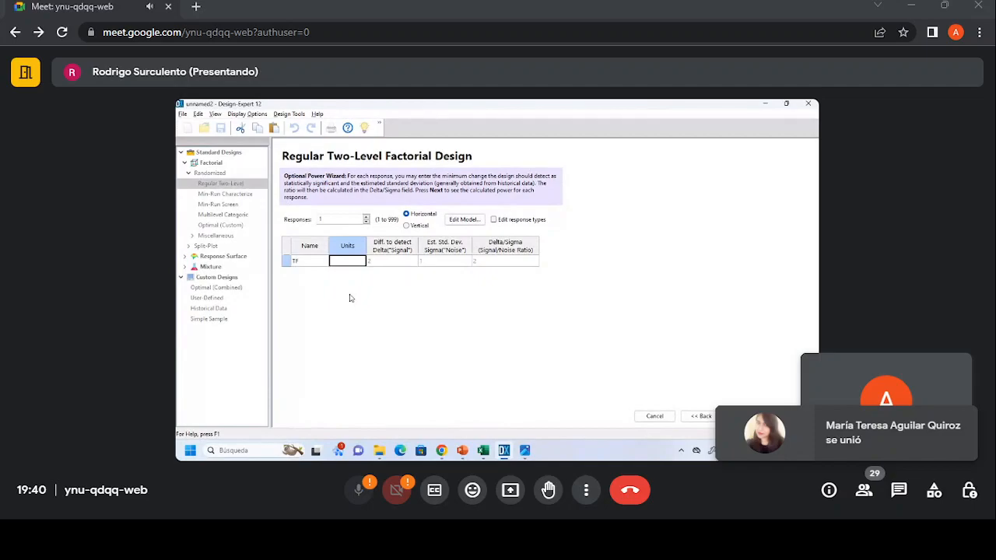
{"action": "type", "text": "g/min"}
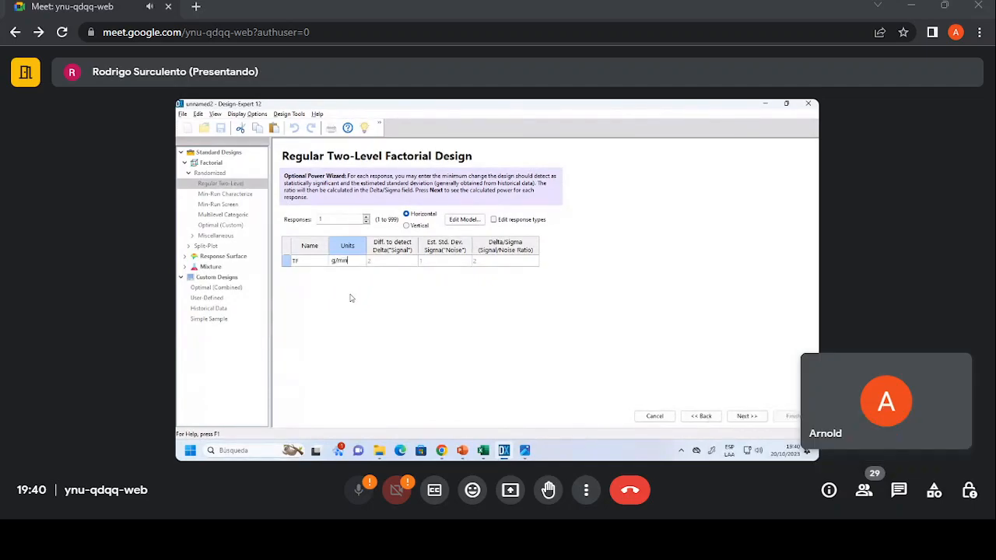
{"action": "key", "text": "Tab"}
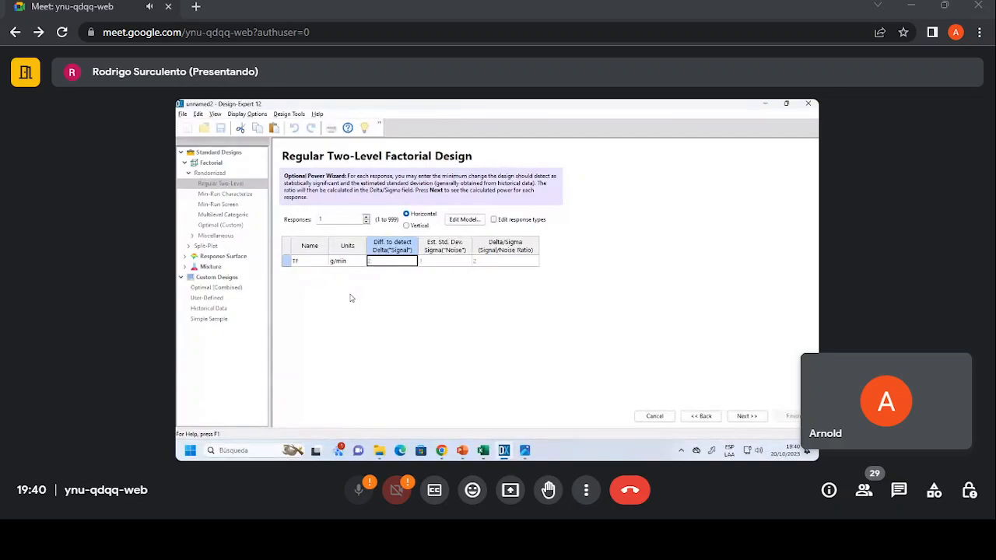
- Advance to the design power table, review the power for factors A to D, and finish creating the design
{"action": "left_click", "coordinate": [739, 417]}
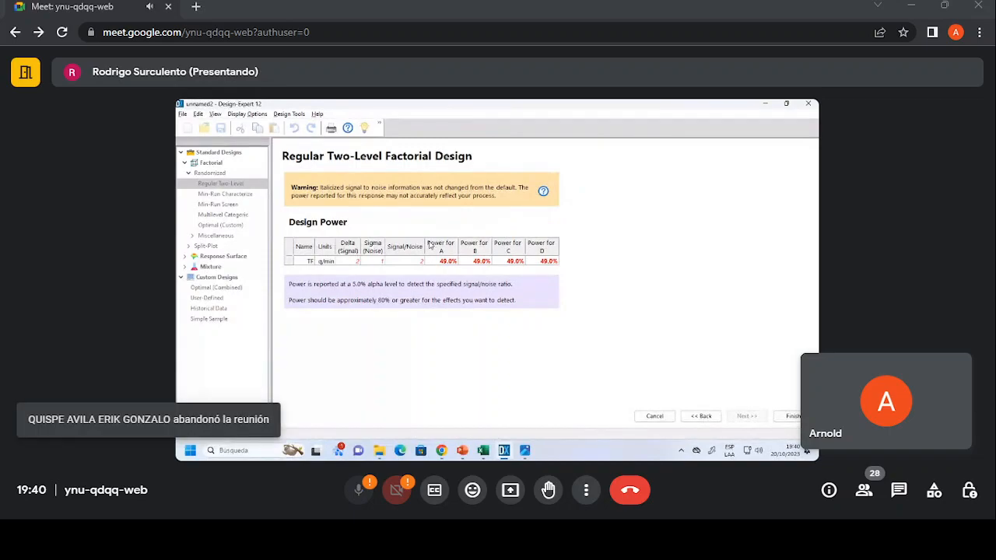
{"action": "left_click", "coordinate": [429, 245]}
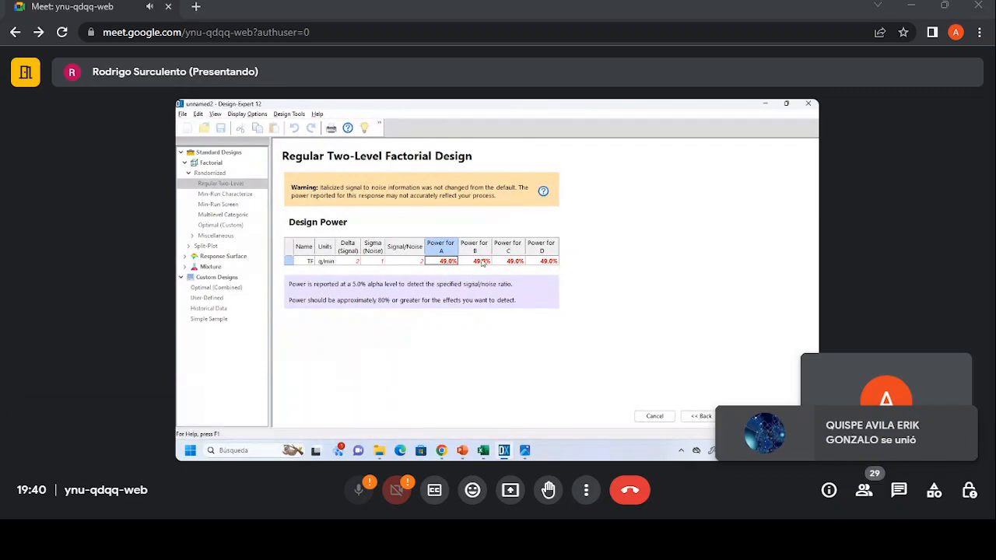
{"action": "left_click", "coordinate": [482, 263]}
{"action": "left_click", "coordinate": [503, 262]}
{"action": "left_click", "coordinate": [554, 260]}
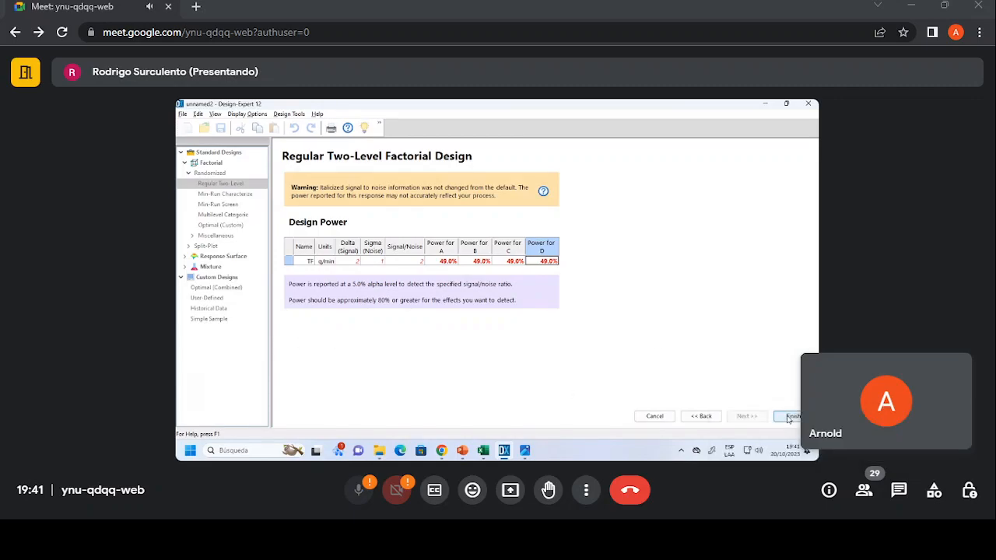
{"action": "left_click", "coordinate": [788, 417]}
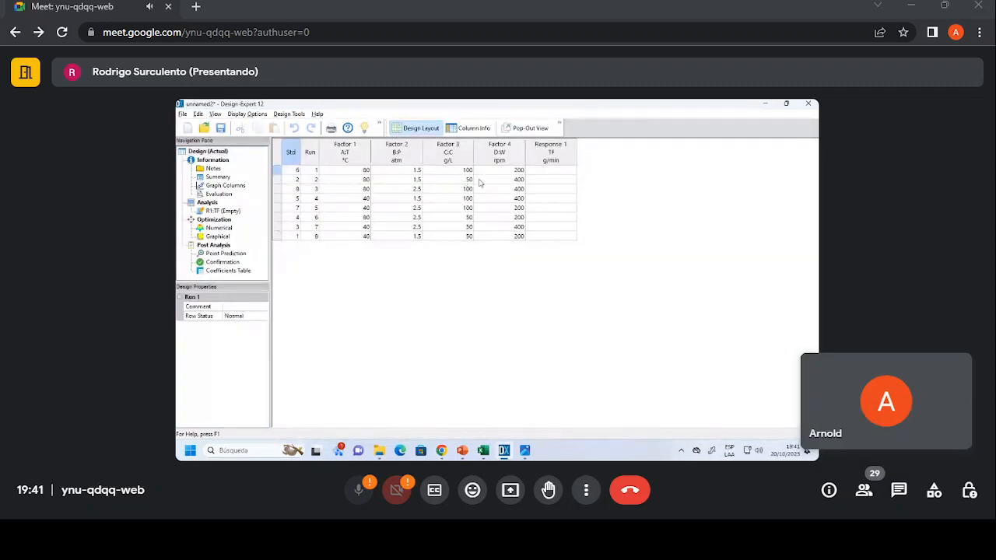
- Place the design layout beside the filtF worksheet and sort its runs in ascending standard order
{"action": "left_click", "coordinate": [534, 174]}
{"action": "key", "text": "super+Right"}
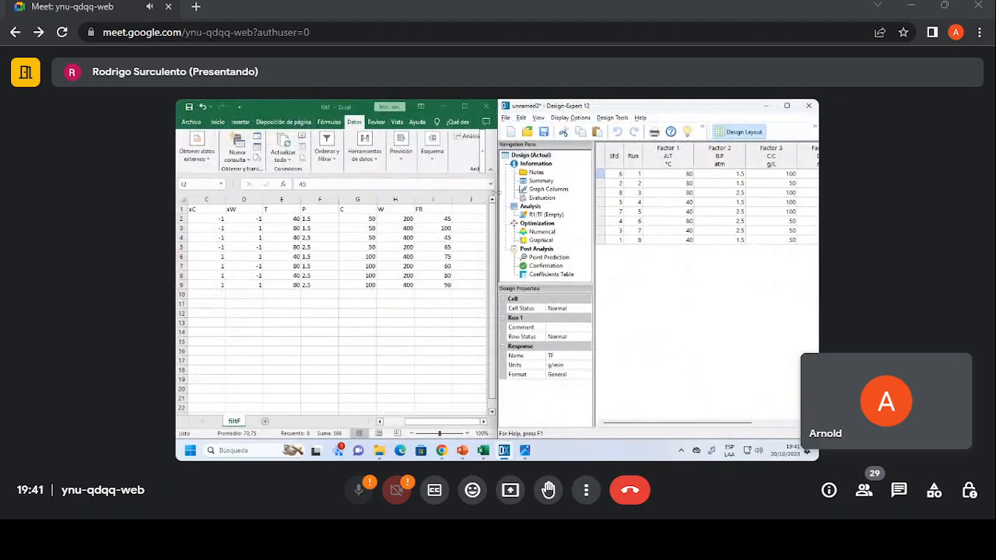
{"action": "right_click", "coordinate": [618, 160]}
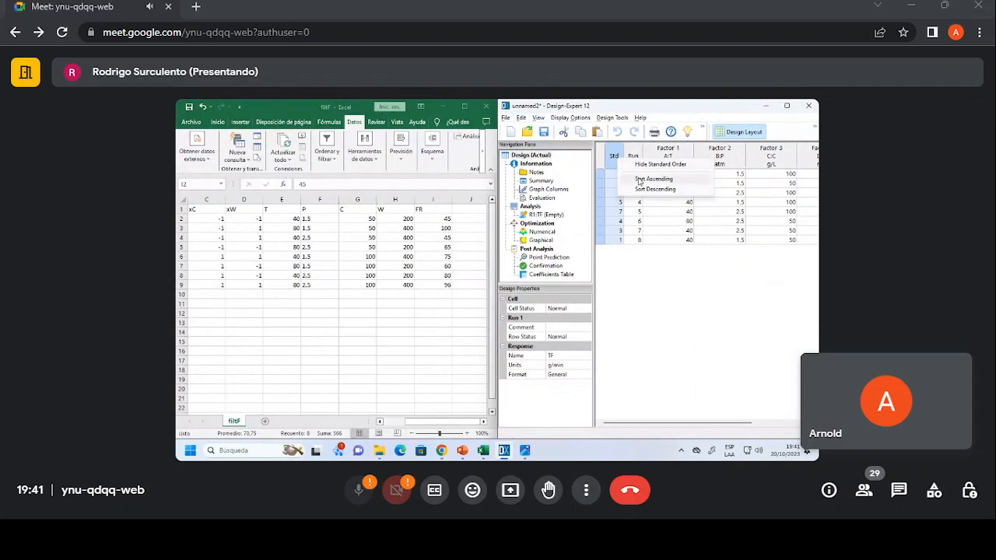
{"action": "left_click", "coordinate": [636, 179]}
{"action": "left_click_drag", "start_coordinate": [593, 274], "coordinate": [517, 282]}
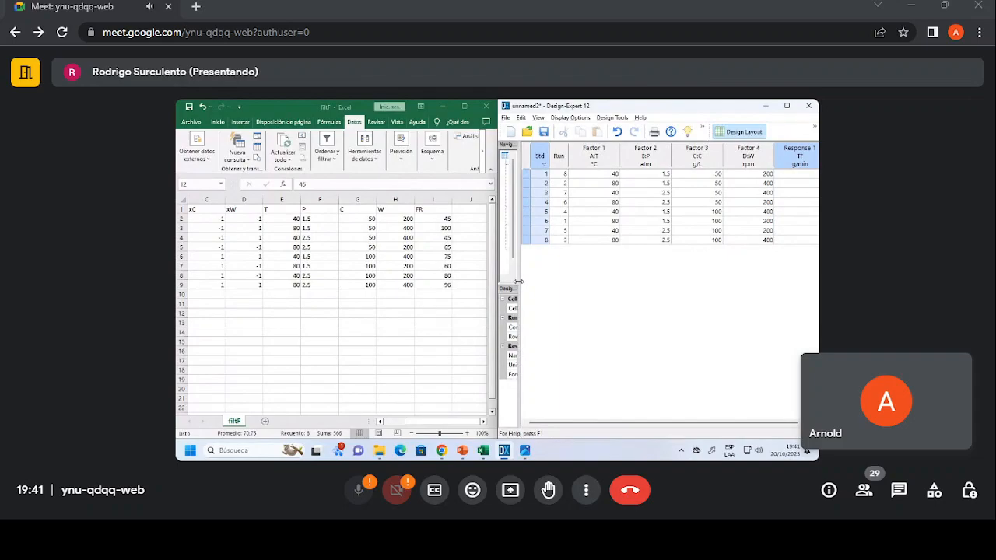
{"action": "left_click_drag", "start_coordinate": [519, 282], "coordinate": [573, 280]}
- Copy the eight FR values from the filtF worksheet into the TF response column of the maximized design layout
{"action": "left_click", "coordinate": [421, 218]}
{"action": "left_click_drag", "start_coordinate": [431, 219], "coordinate": [431, 284]}
{"action": "key", "text": "ctrl+c"}
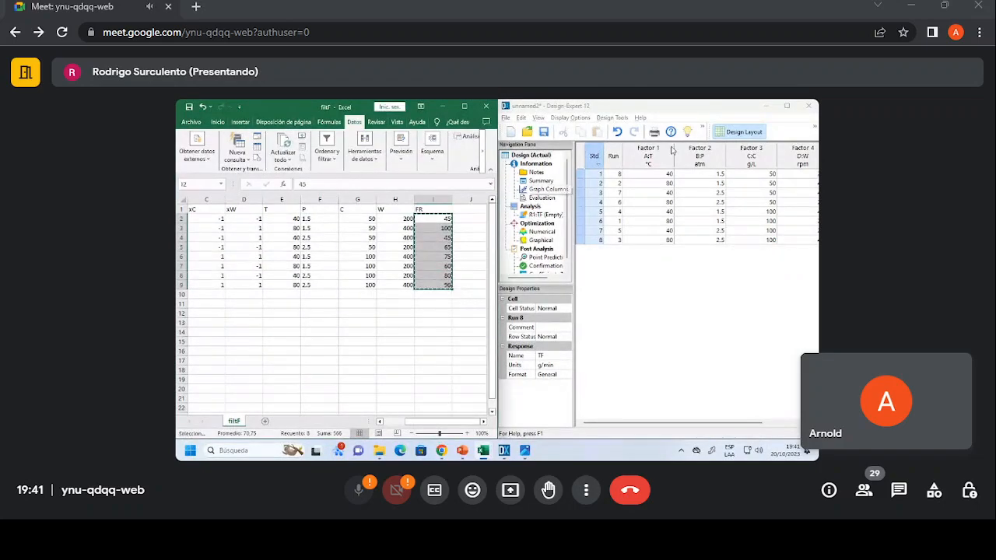
{"action": "left_click", "coordinate": [787, 106]}
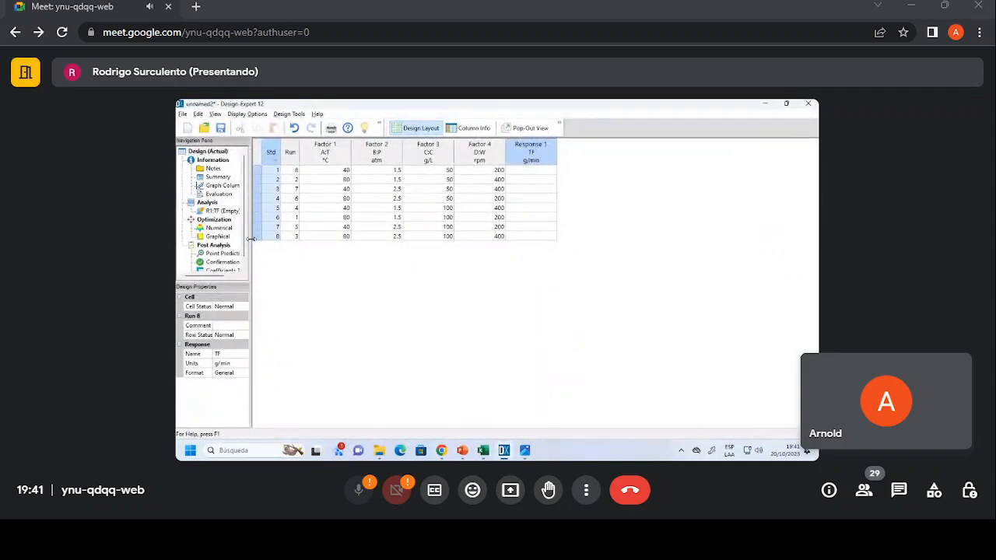
{"action": "left_click", "coordinate": [553, 170]}
{"action": "key", "text": "ctrl+v"}
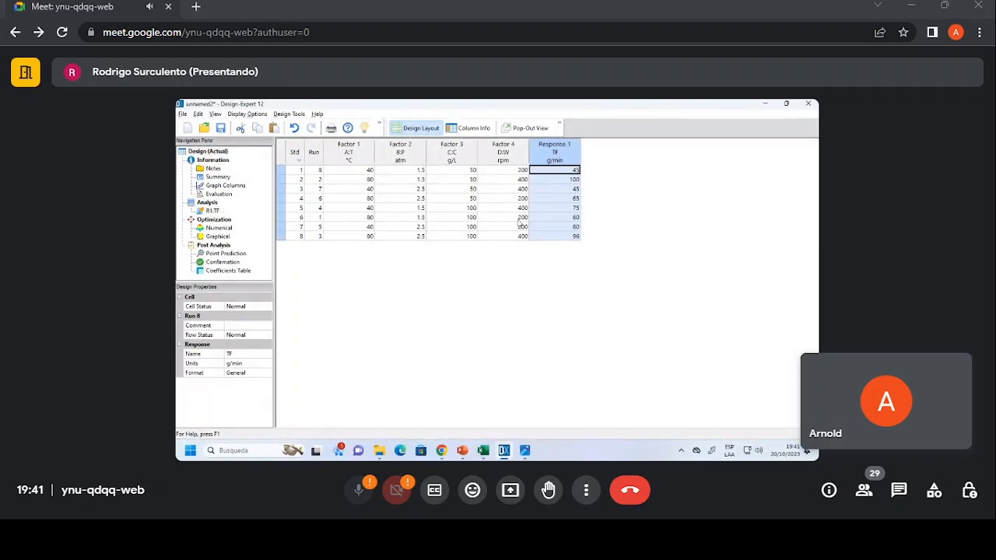
- Open the analysis of response TF and show its effects plots, leaving the transformation at None
{"action": "left_click", "coordinate": [211, 212]}
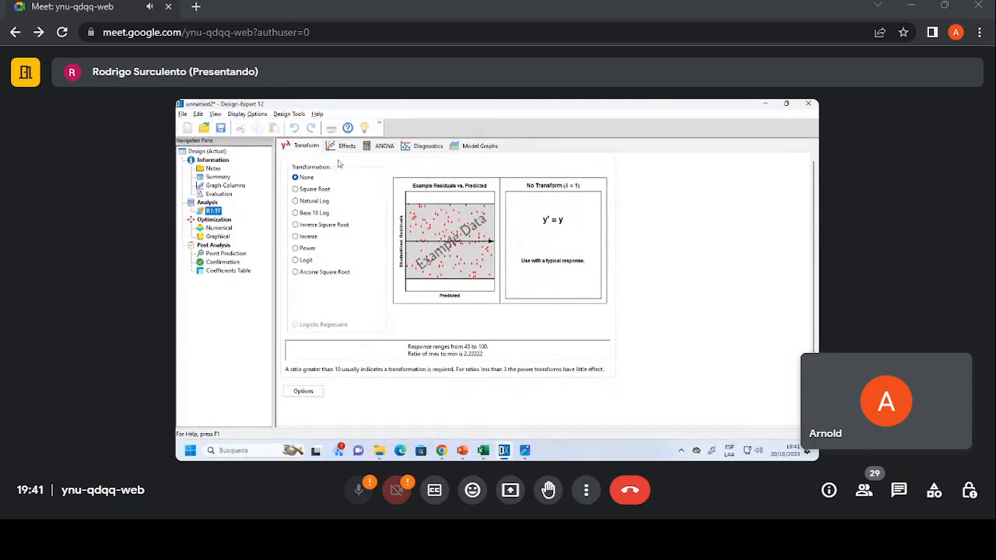
{"action": "left_click", "coordinate": [334, 151]}
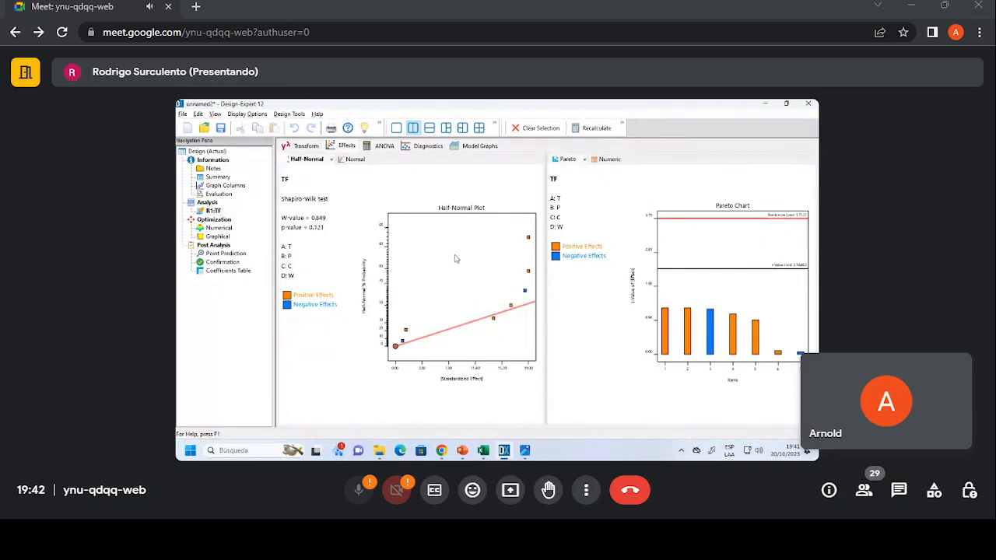
- Select effects AD, A, AC, B, D and AB on the half-normal plot and try adding the remaining effect
{"action": "left_click", "coordinate": [529, 236]}
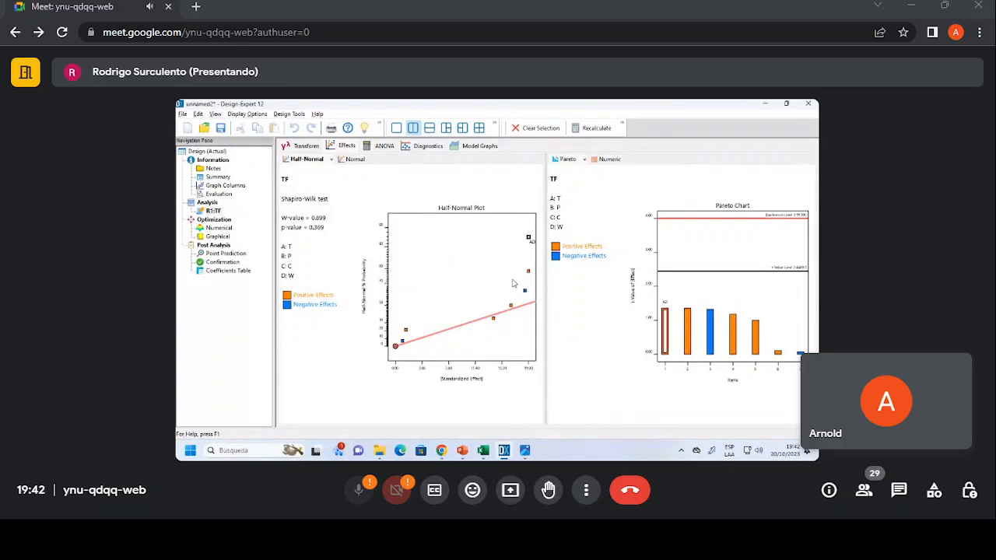
{"action": "left_click", "coordinate": [529, 271]}
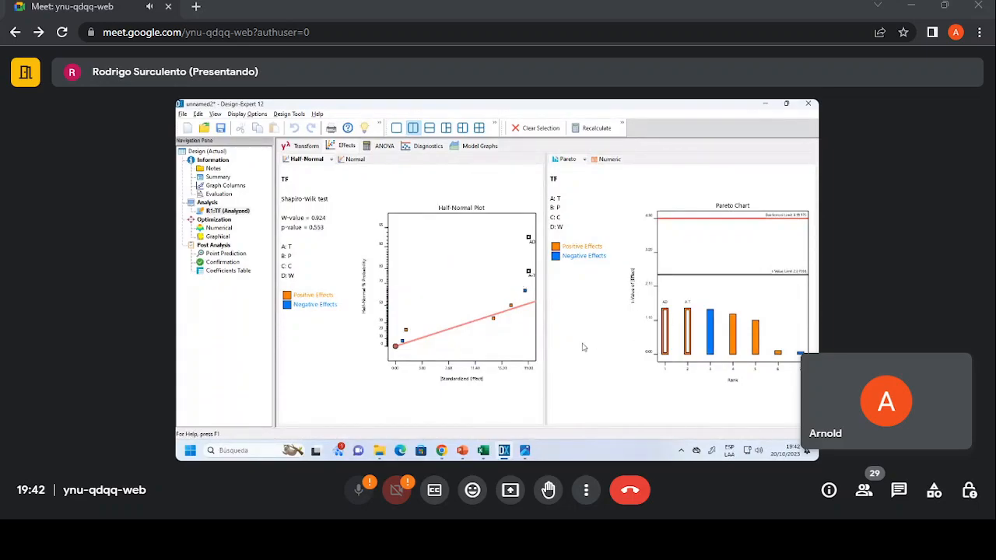
{"action": "left_click", "coordinate": [524, 289]}
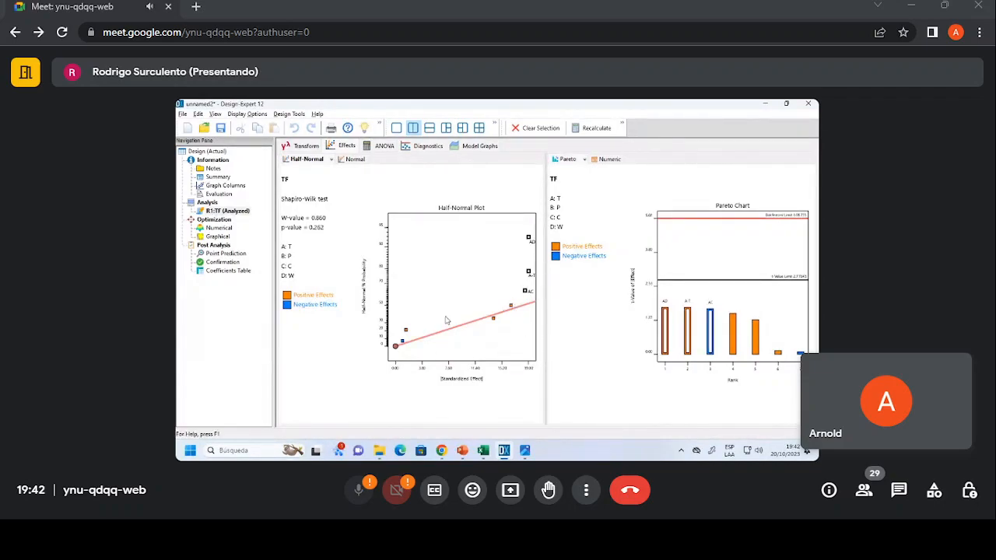
{"action": "left_click", "coordinate": [405, 329]}
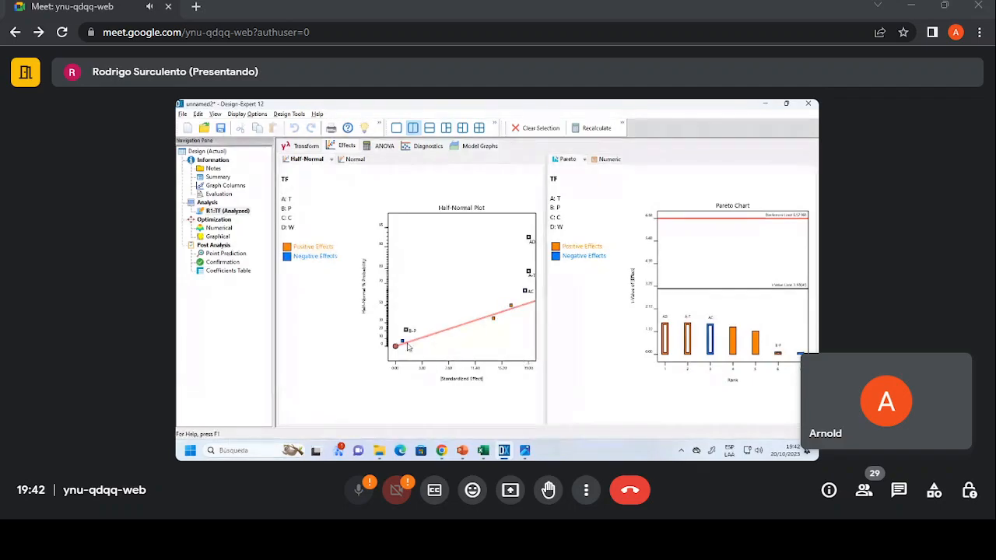
{"action": "left_click", "coordinate": [512, 307]}
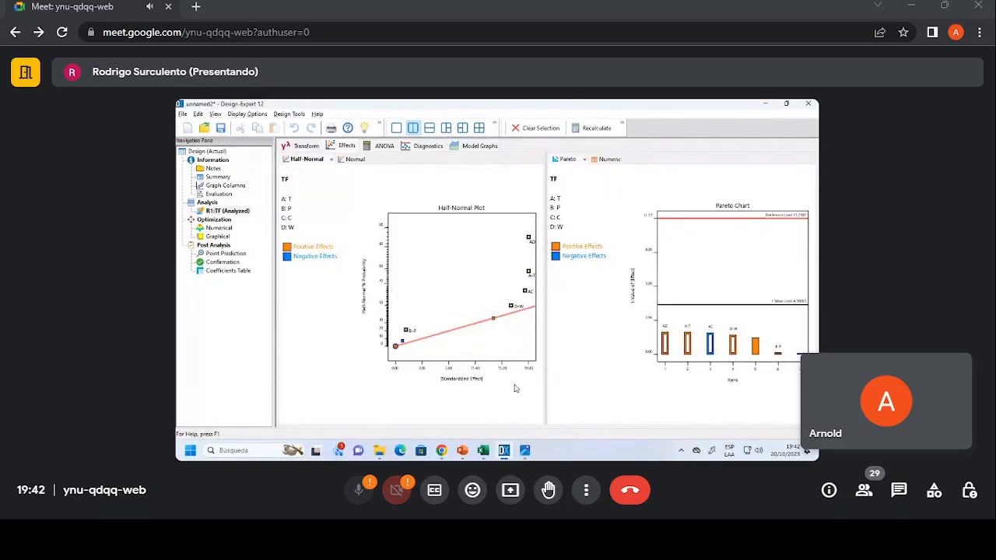
{"action": "left_click", "coordinate": [402, 341]}
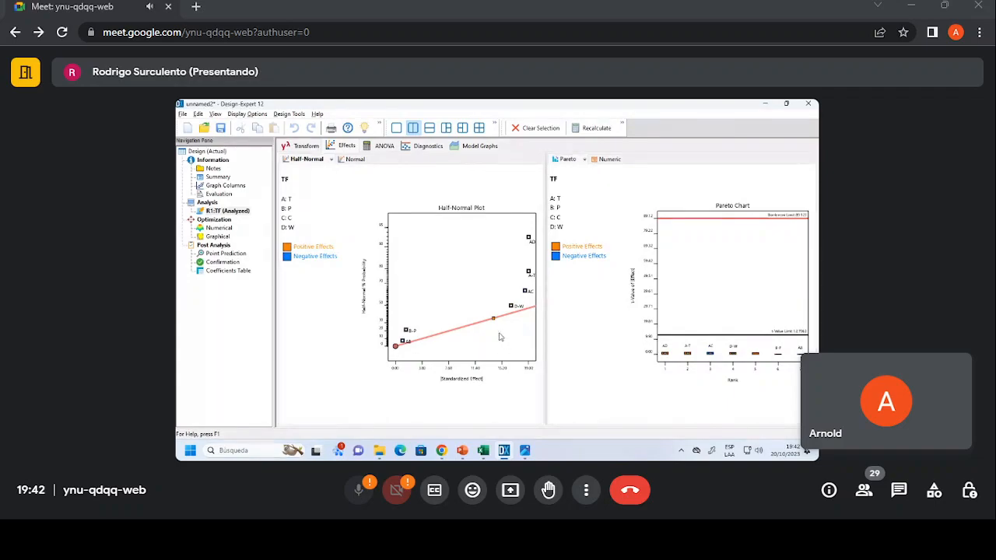
{"action": "left_click", "coordinate": [493, 319]}
- Deselect the chosen effects one by one on the half-normal plot, from AB and B through D, AC and A to AD
{"action": "left_click", "coordinate": [493, 318]}
{"action": "left_click", "coordinate": [403, 342]}
{"action": "left_click", "coordinate": [406, 331]}
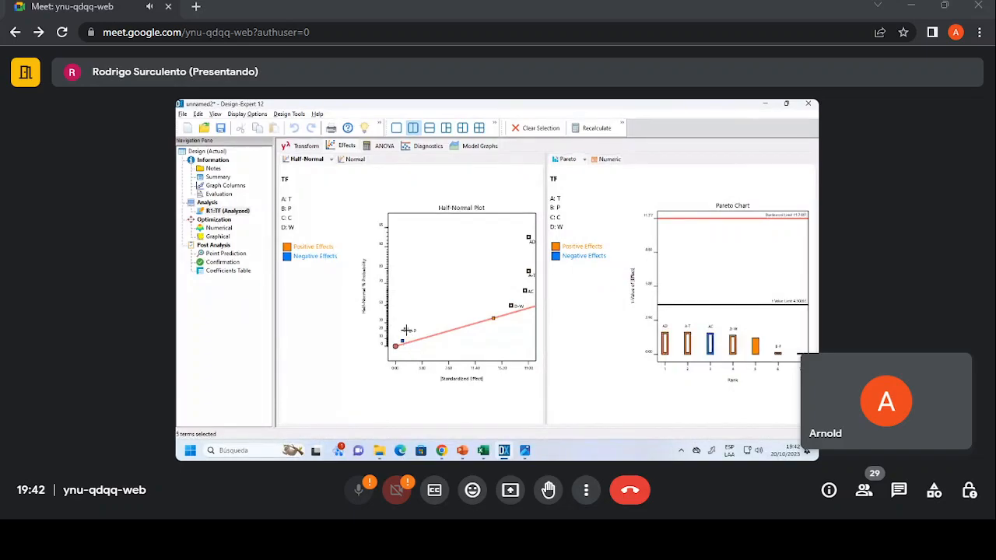
{"action": "left_click", "coordinate": [509, 305]}
{"action": "left_click", "coordinate": [525, 290]}
{"action": "left_click", "coordinate": [528, 273]}
{"action": "left_click", "coordinate": [528, 239]}
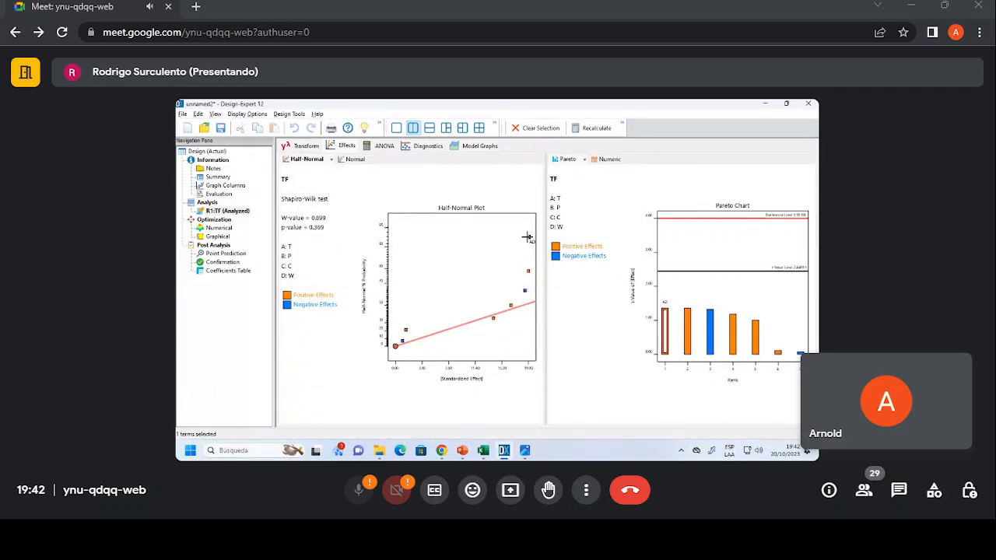
- Add effects A, AC, D and C to the selected AD effect using the half-normal plot and Pareto chart
{"action": "left_click", "coordinate": [529, 272]}
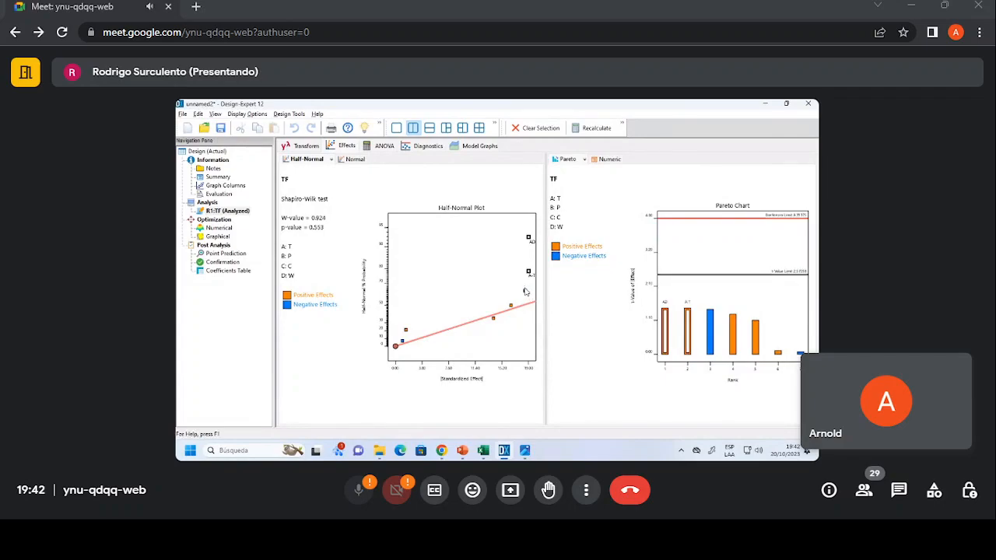
{"action": "left_click", "coordinate": [526, 291]}
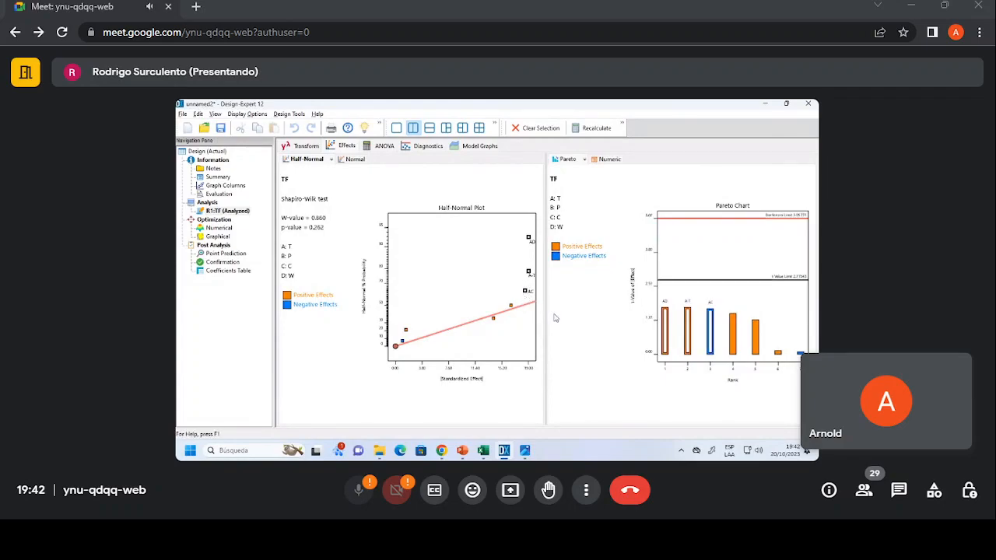
{"action": "left_click", "coordinate": [733, 326]}
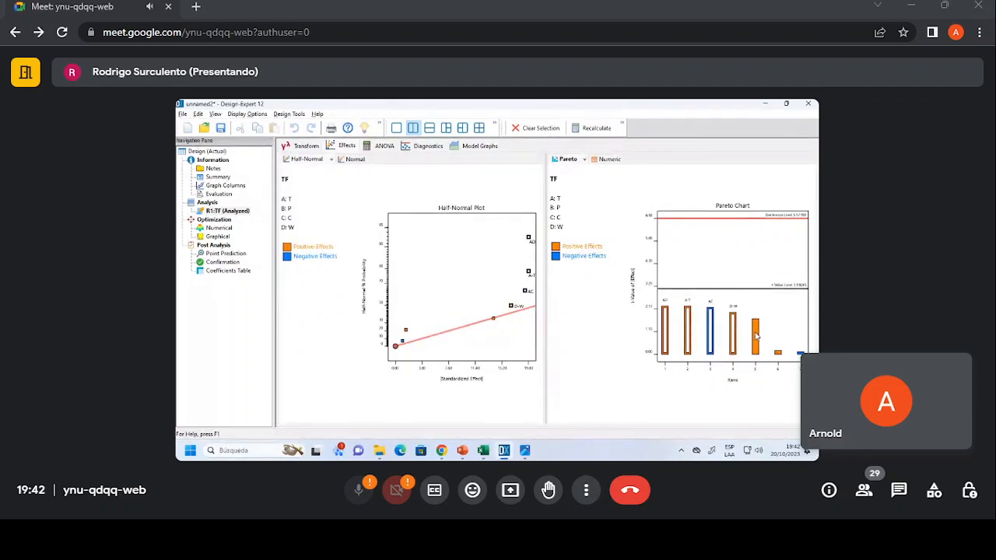
{"action": "left_click", "coordinate": [756, 335]}
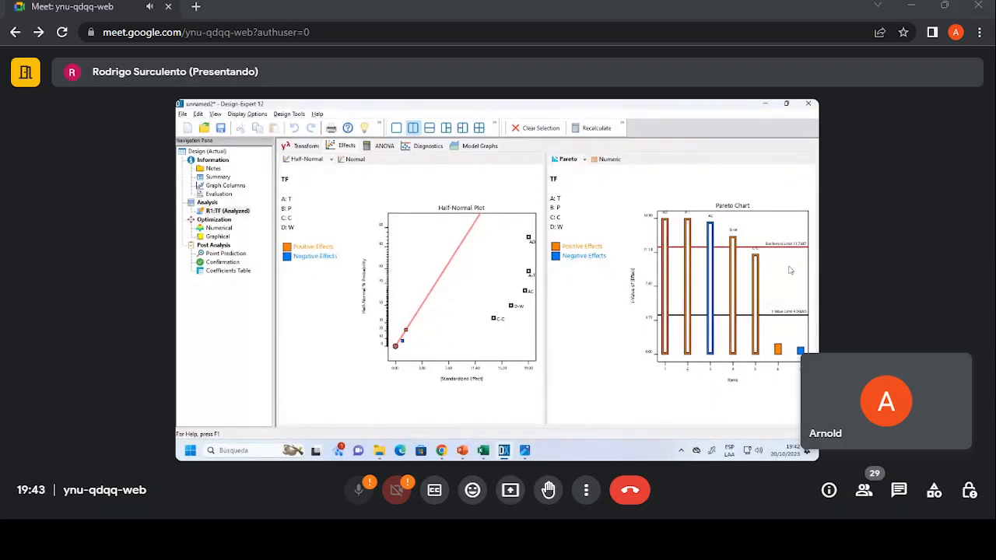
- Deselect and reselect effect C twice to compare the effects plots with and without it
{"action": "left_click", "coordinate": [756, 300]}
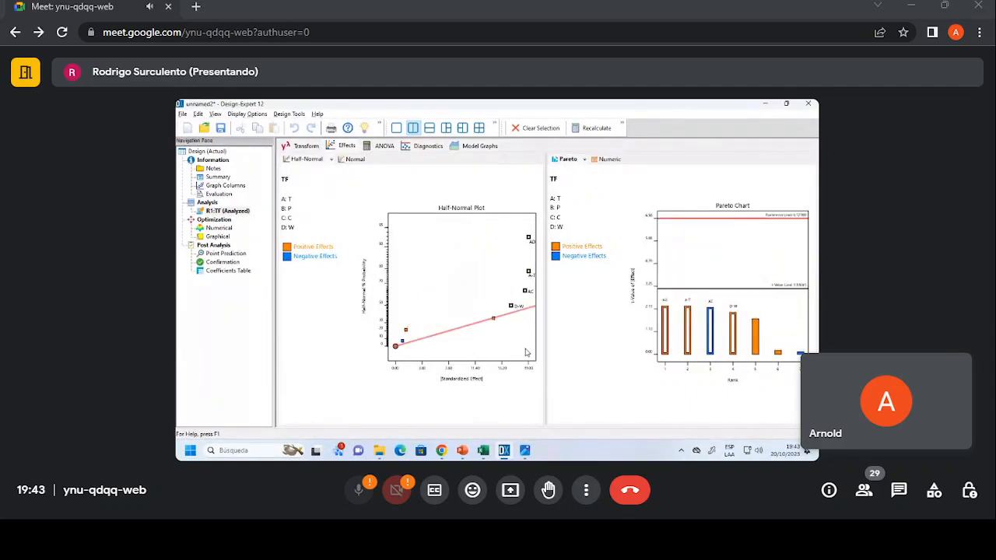
{"action": "left_click", "coordinate": [756, 336]}
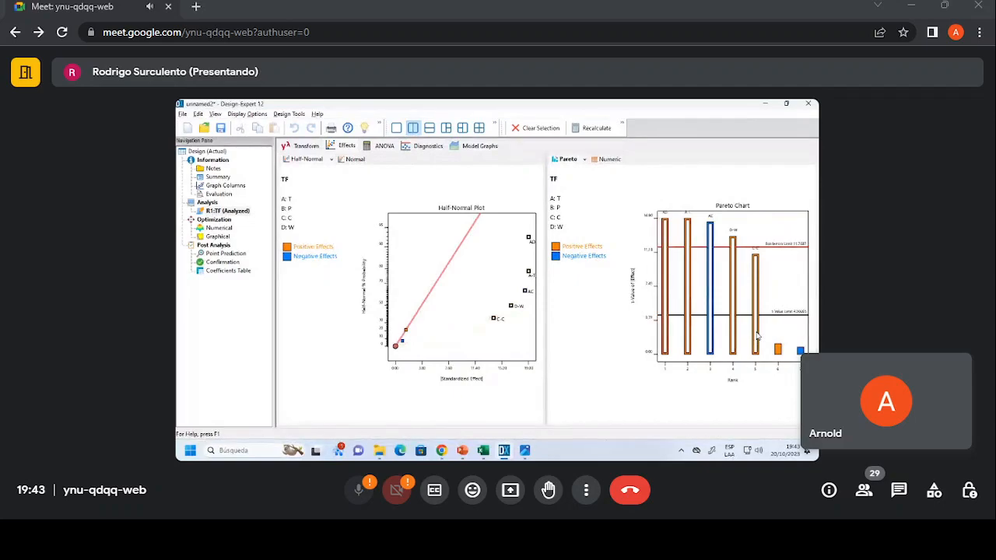
{"action": "left_click", "coordinate": [756, 336]}
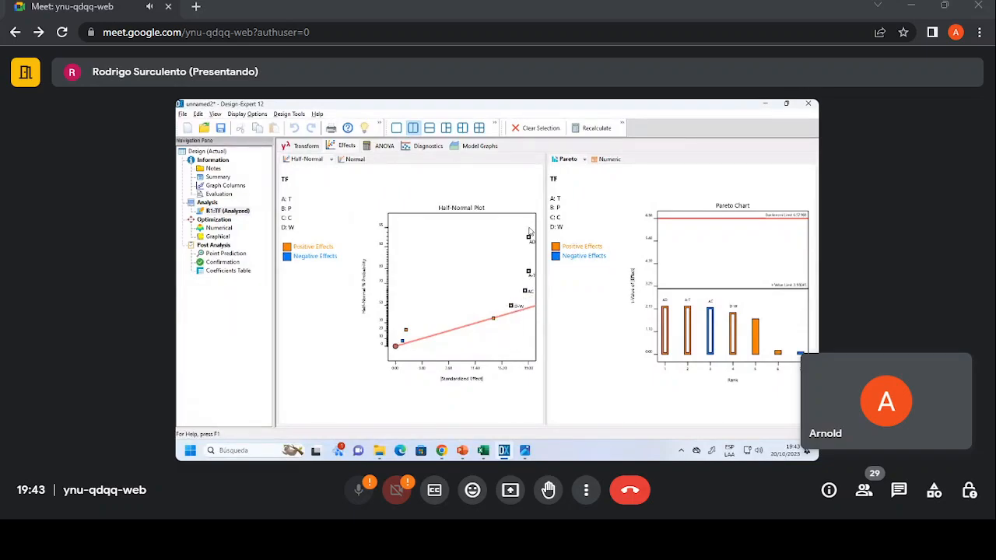
{"action": "left_click", "coordinate": [493, 318]}
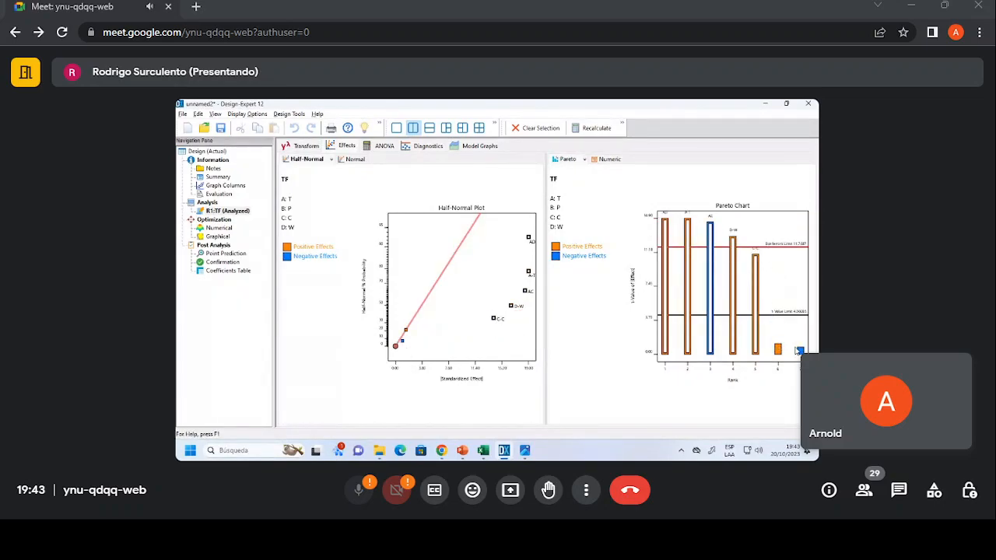
- Show the numeric effects list beside the half-normal plot and choose to review the aliased terms in the Effects view
{"action": "left_click", "coordinate": [596, 160]}
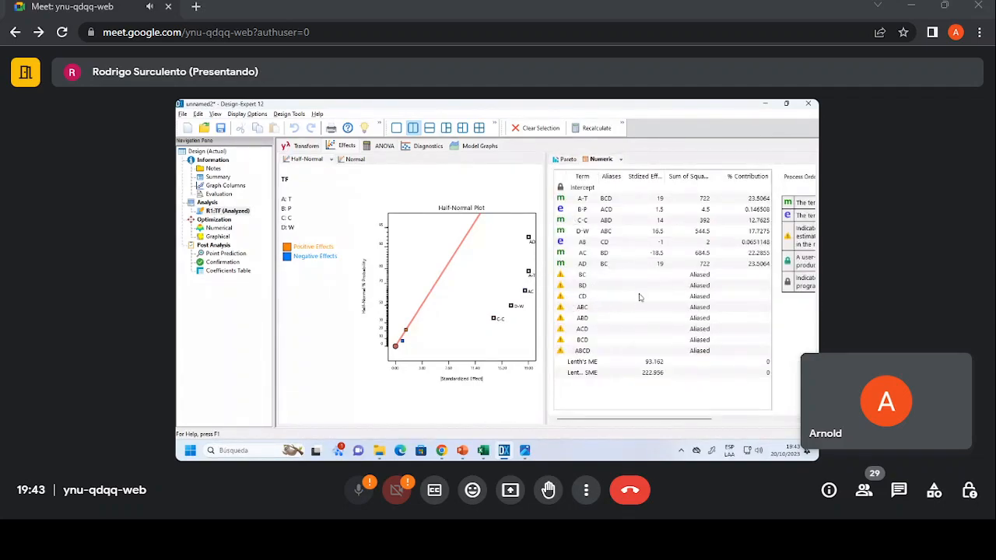
{"action": "left_click_drag", "start_coordinate": [547, 282], "coordinate": [583, 292]}
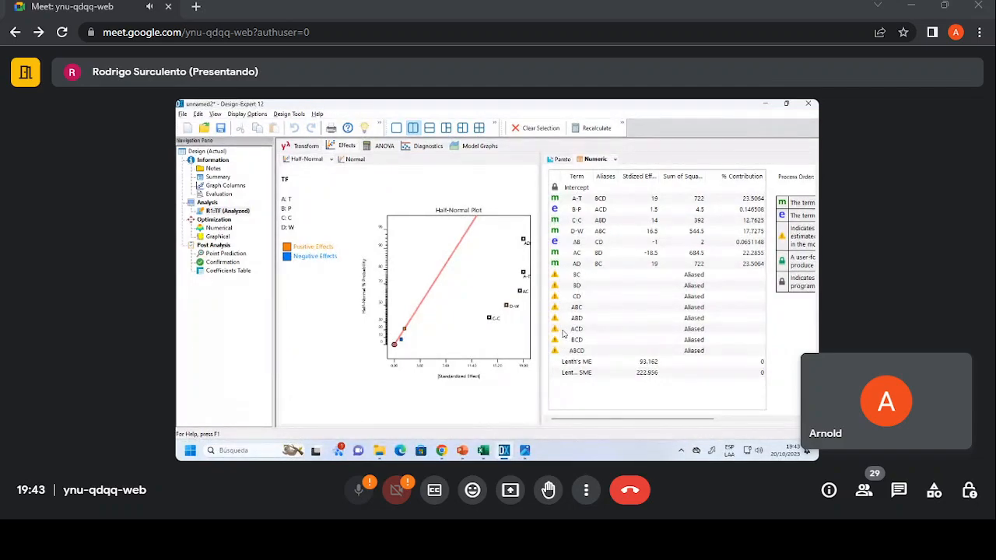
{"action": "left_click", "coordinate": [384, 146]}
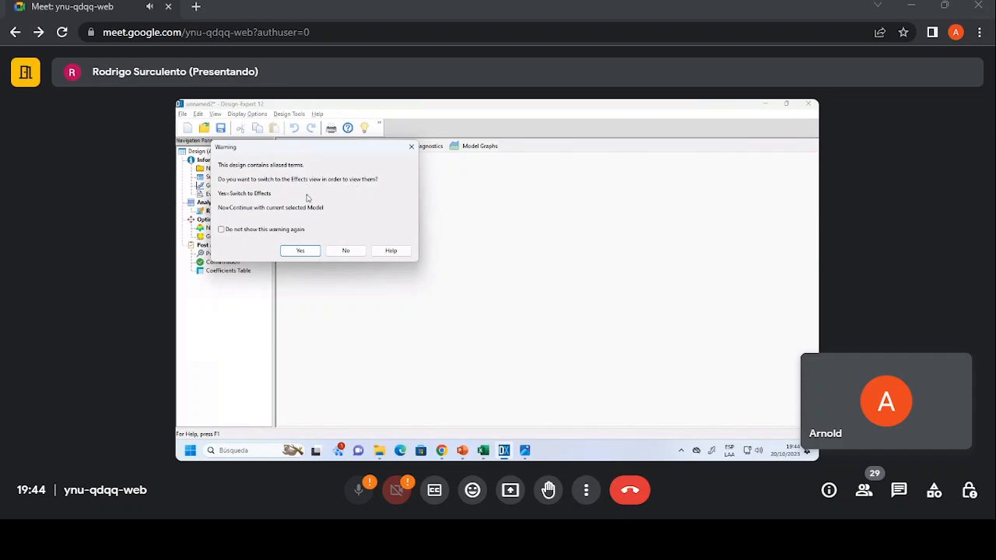
{"action": "left_click", "coordinate": [300, 252]}
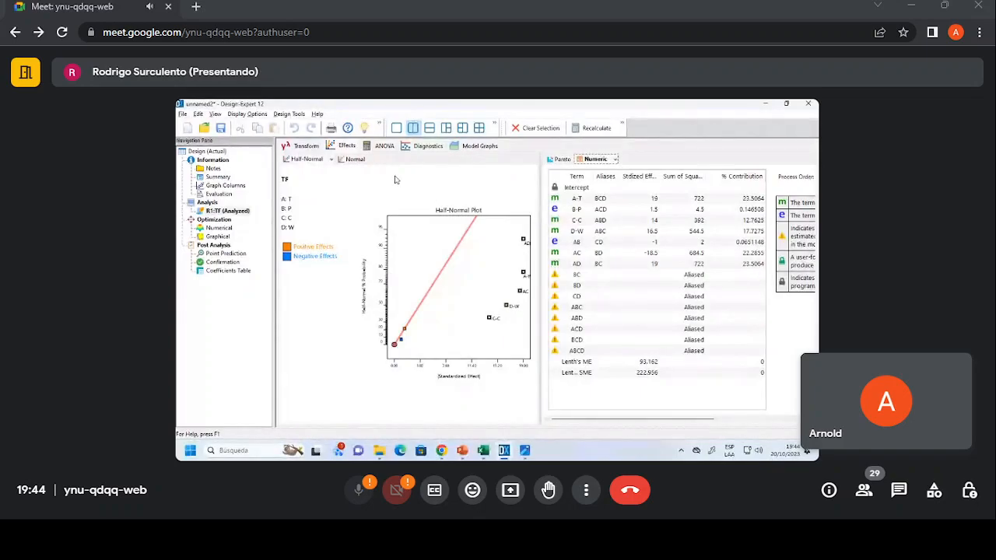
- Open the ANOVA for TF and examine the p-values of the model and of terms A, C, D, AC and AD
{"action": "left_click", "coordinate": [371, 148]}
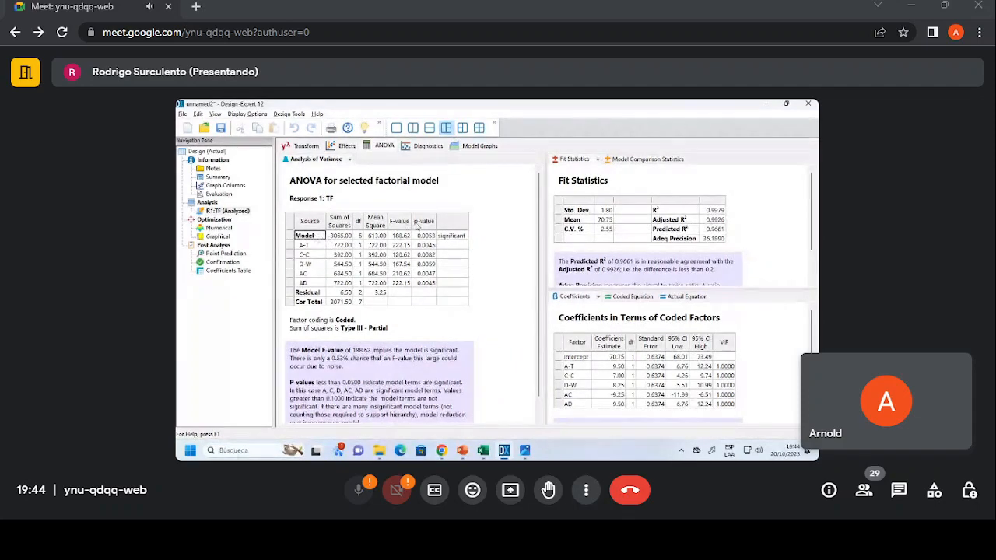
{"action": "left_click", "coordinate": [425, 236]}
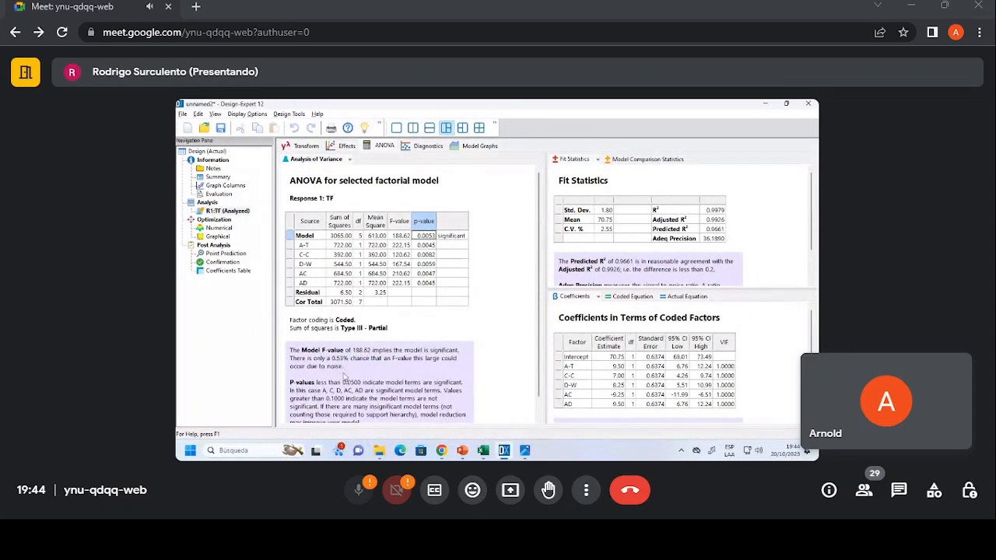
{"action": "scroll", "coordinate": [400, 367], "scroll_direction": "down", "scroll_amount": 1}
{"action": "scroll", "coordinate": [408, 367], "scroll_direction": "up", "scroll_amount": 1}
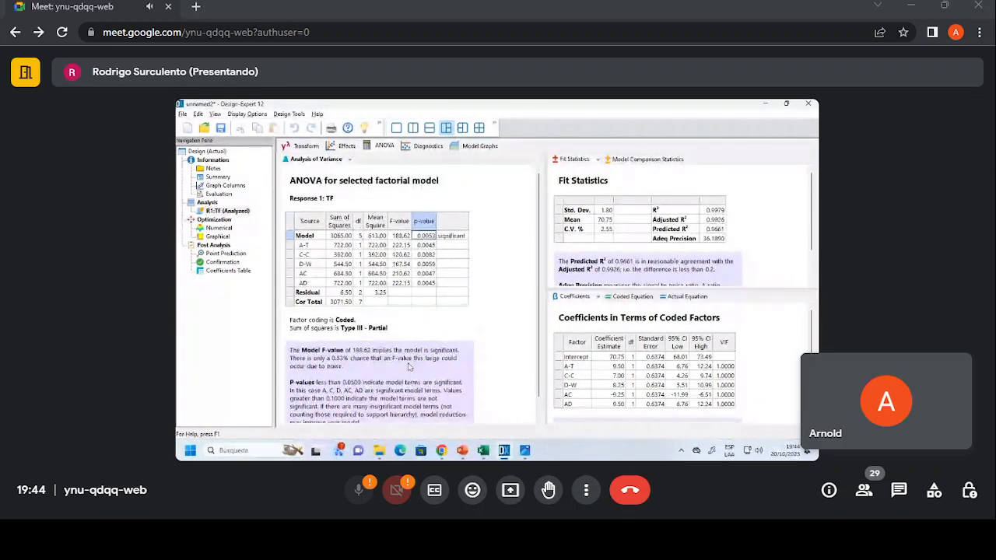
{"action": "left_click", "coordinate": [430, 245]}
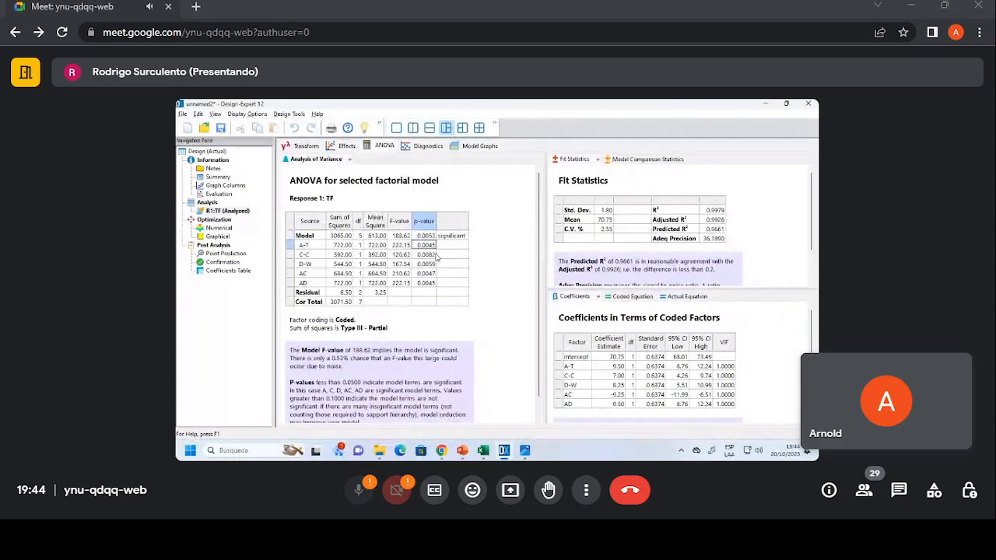
{"action": "left_click", "coordinate": [432, 255]}
{"action": "left_click", "coordinate": [432, 265]}
{"action": "left_click", "coordinate": [434, 275]}
{"action": "left_click", "coordinate": [432, 284]}
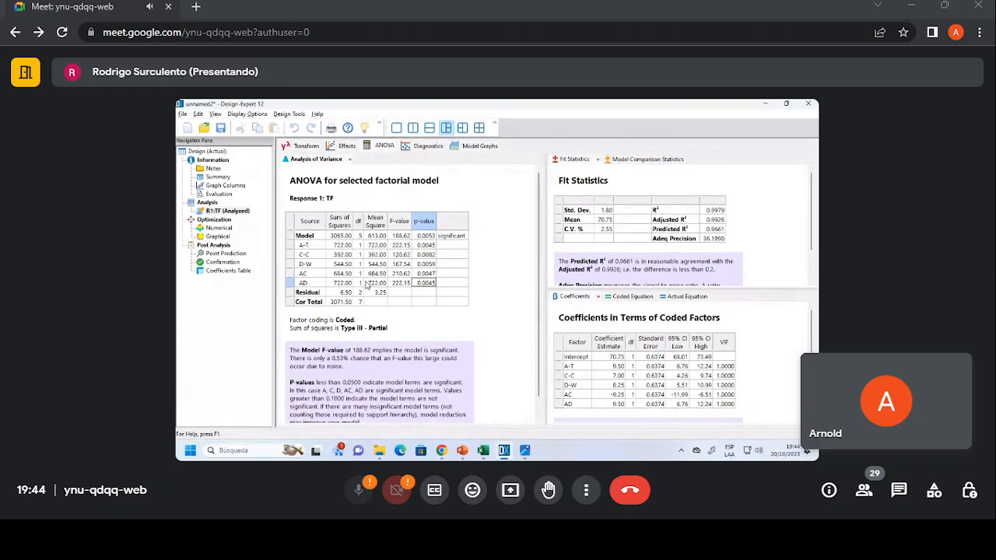
- Examine the standard deviation, C.V. % and R² in the fit statistics of the TF model
{"action": "left_click", "coordinate": [605, 210]}
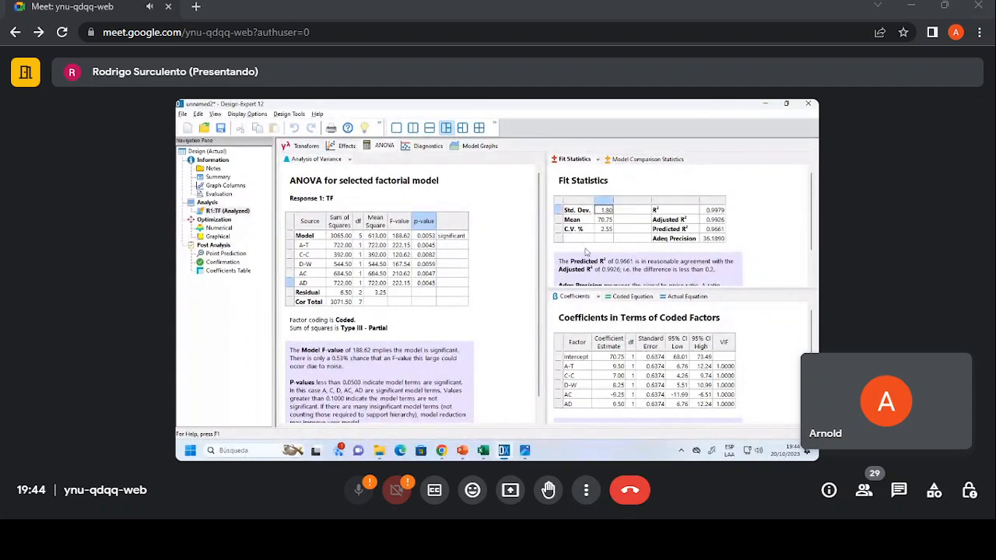
{"action": "left_click", "coordinate": [608, 230]}
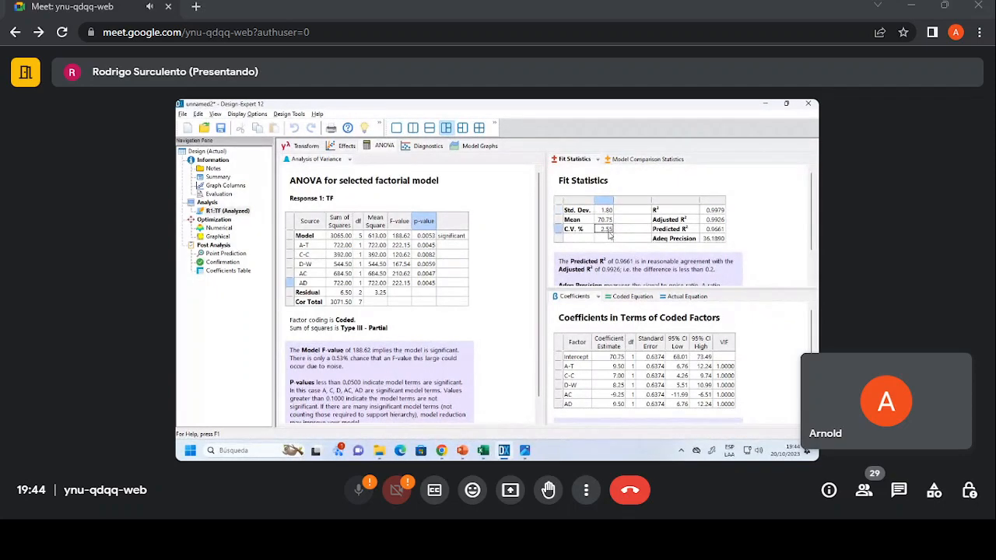
{"action": "left_click", "coordinate": [714, 211]}
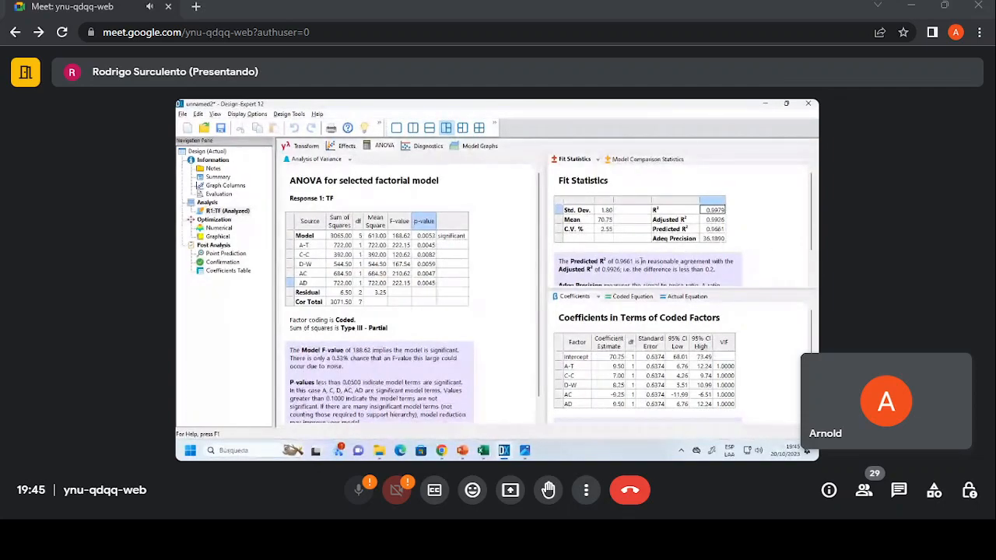
{"action": "scroll", "coordinate": [623, 238], "scroll_direction": "down", "scroll_amount": 1}
{"action": "scroll", "coordinate": [623, 238], "scroll_direction": "up", "scroll_amount": 1}
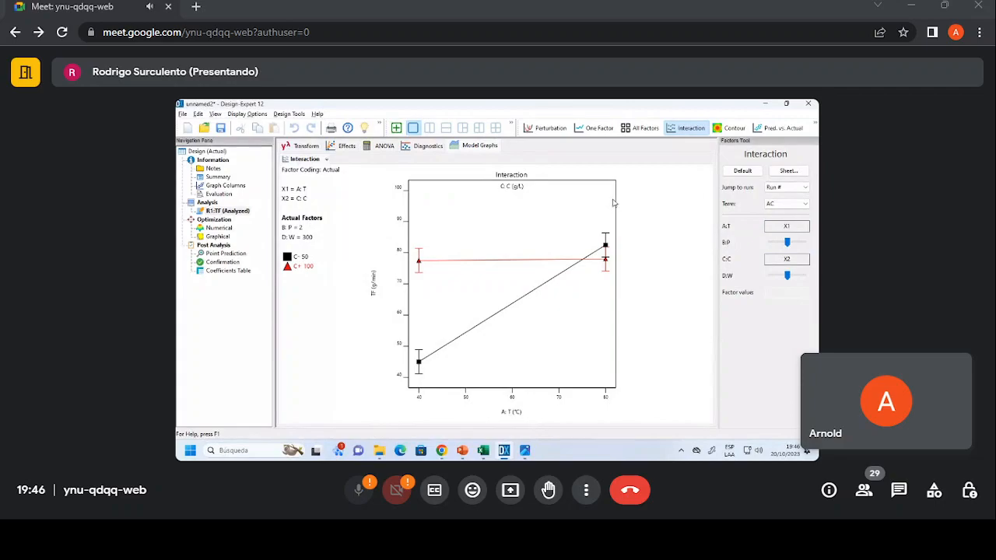
- Set P to 1.5 on the AC interaction graph and compare with the terms in the ANOVA table
{"action": "left_click_drag", "start_coordinate": [787, 242], "coordinate": [757, 249]}
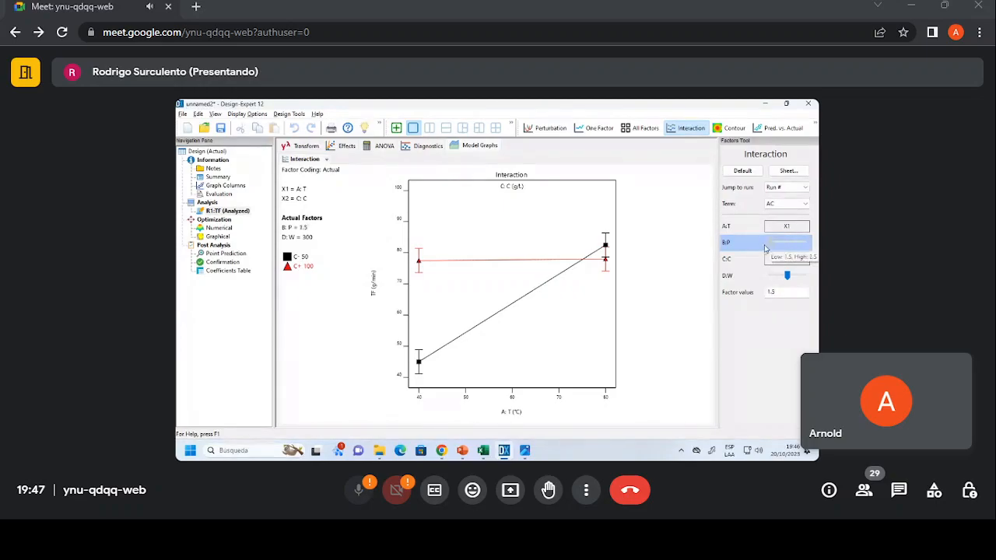
{"action": "left_click", "coordinate": [382, 145]}
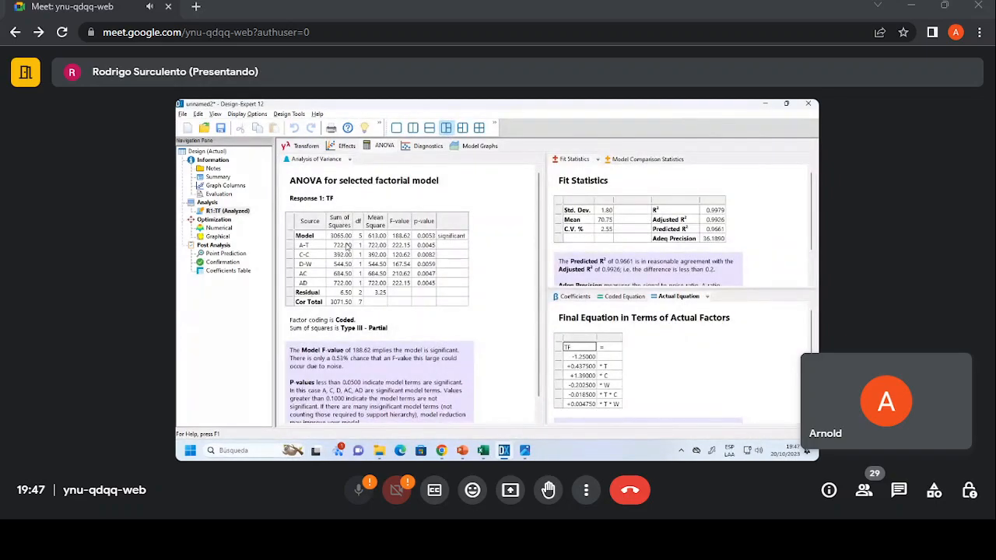
{"action": "left_click", "coordinate": [471, 147]}
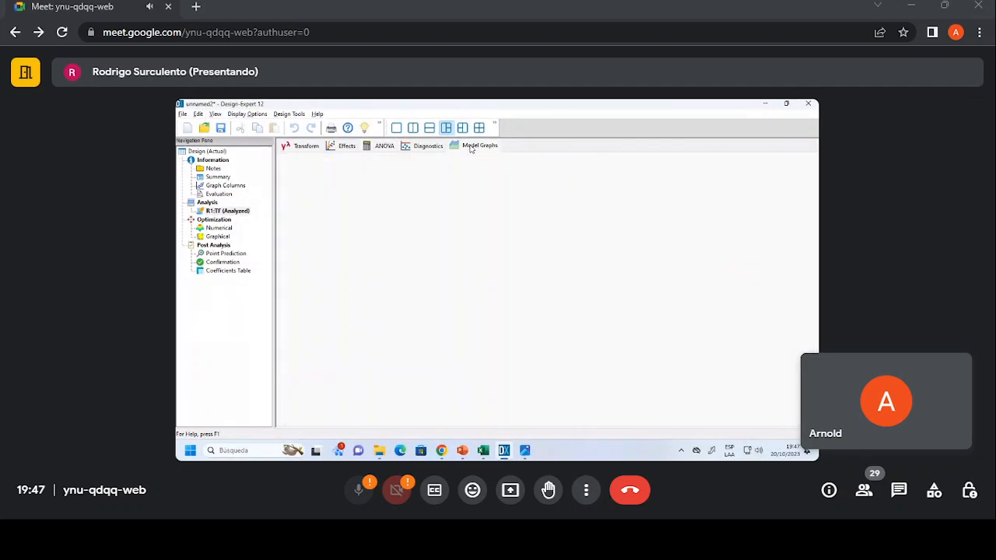
- With P at 1.98, compare the AC interaction graph for W at 200, 400 and 324, checking the ANOVA terms in between
{"action": "left_click_drag", "start_coordinate": [771, 242], "coordinate": [771, 278]}
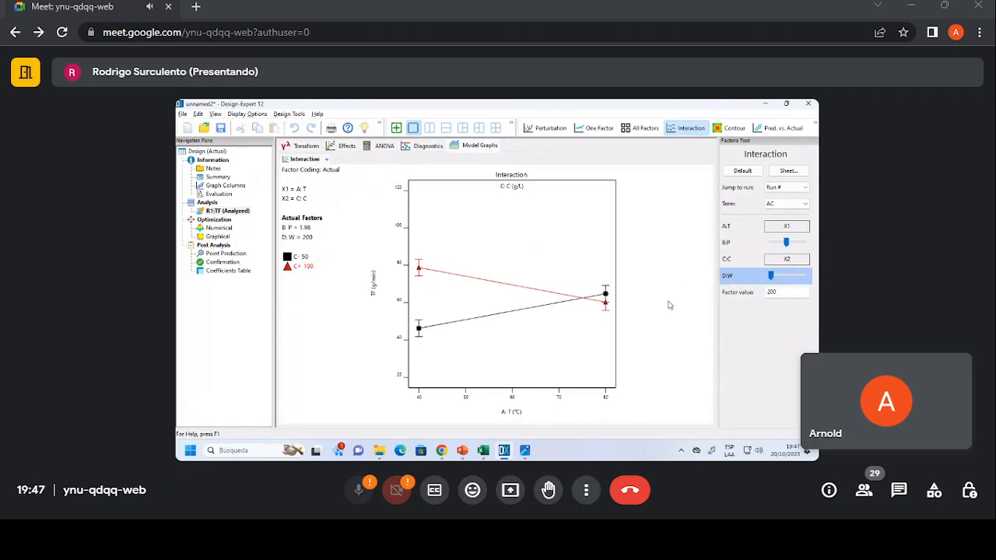
{"action": "left_click", "coordinate": [384, 147]}
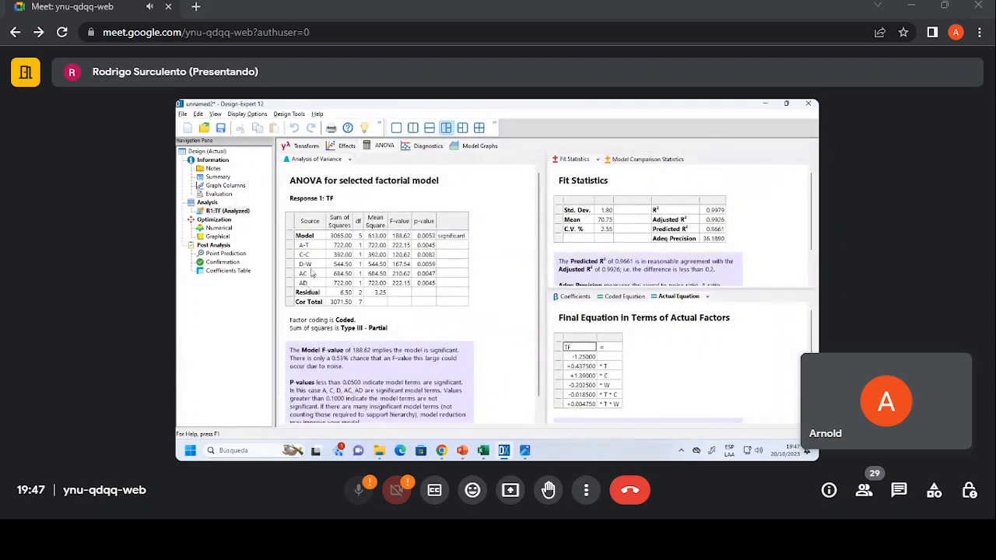
{"action": "left_click", "coordinate": [465, 146]}
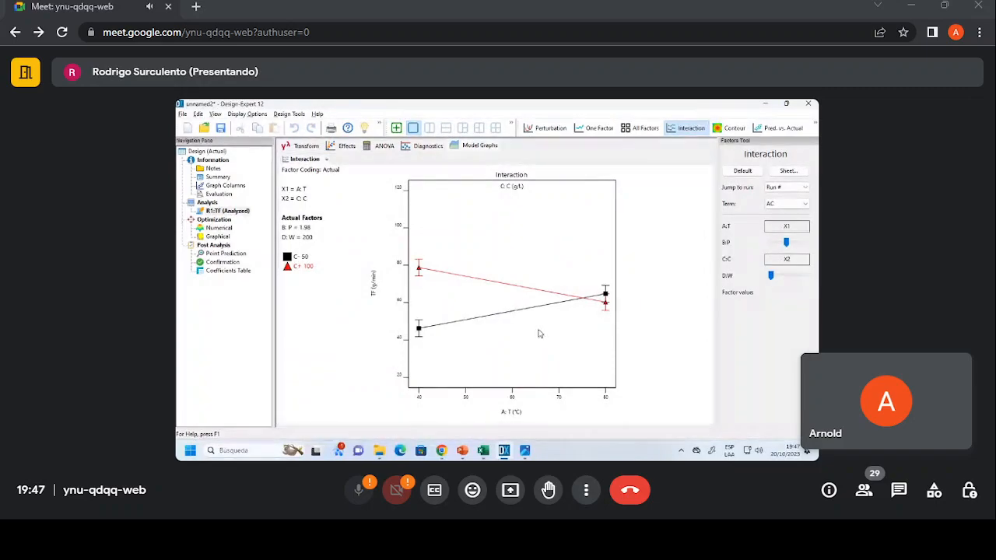
{"action": "left_click_drag", "start_coordinate": [770, 275], "coordinate": [806, 280]}
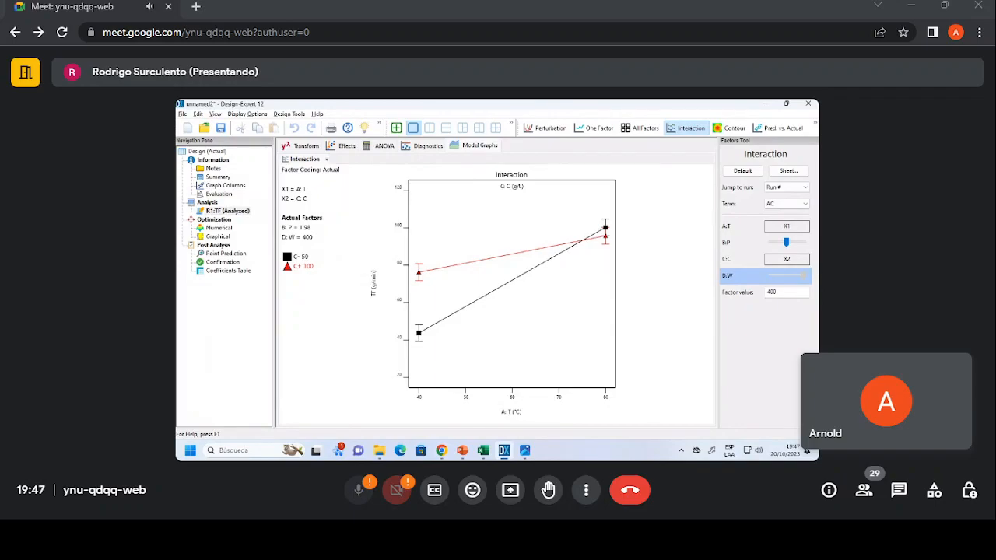
{"action": "left_click_drag", "start_coordinate": [802, 276], "coordinate": [767, 275]}
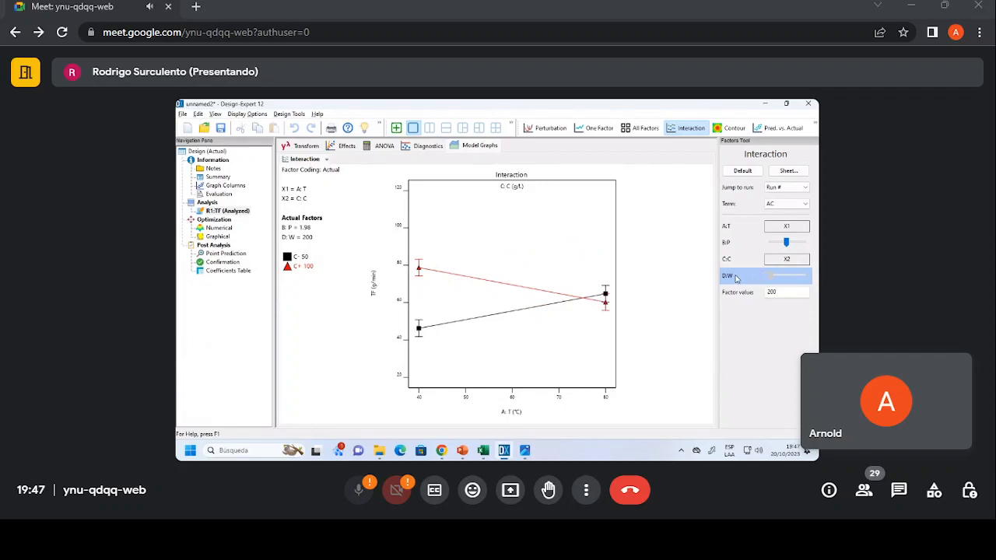
{"action": "left_click_drag", "start_coordinate": [768, 277], "coordinate": [792, 287]}
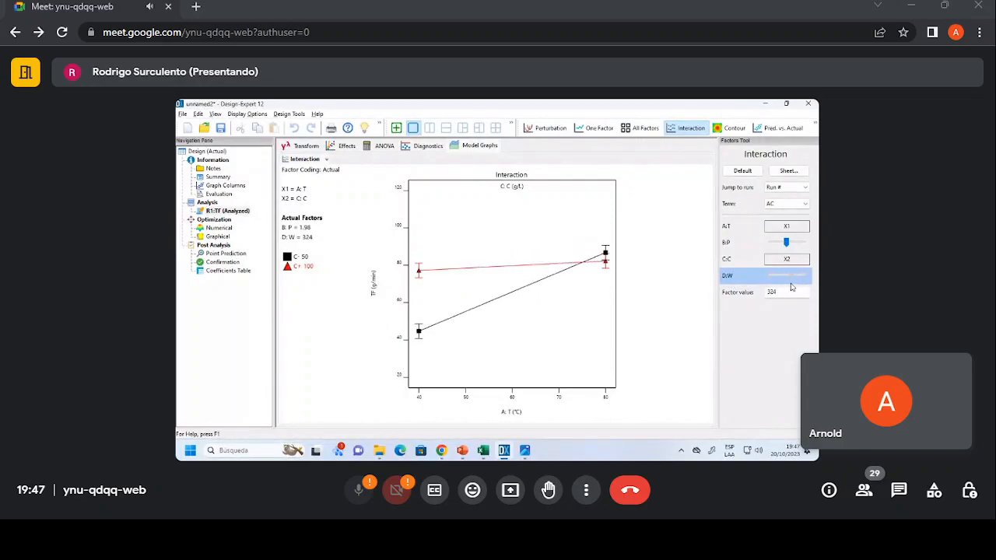
- Show the TF contour plot for T and C, restore the default factor settings and examine it over wider axis ranges
{"action": "left_click", "coordinate": [725, 130]}
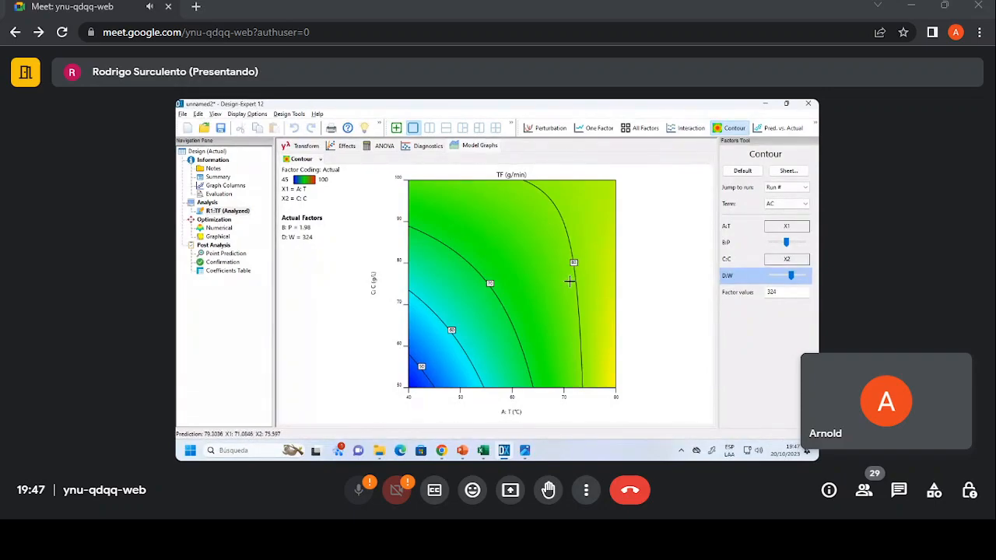
{"action": "scroll", "coordinate": [496, 282], "scroll_direction": "down", "scroll_amount": 5}
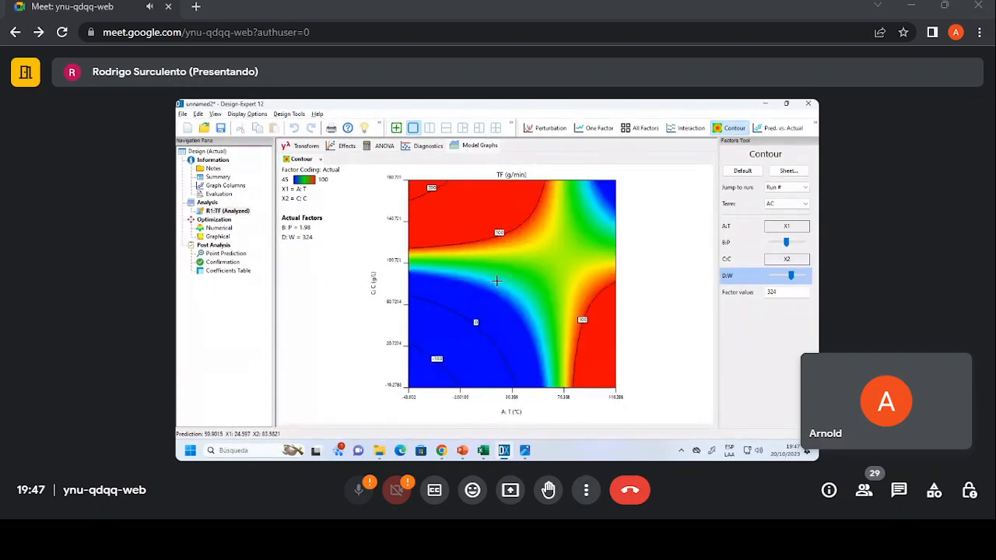
{"action": "scroll", "coordinate": [496, 282], "scroll_direction": "up", "scroll_amount": 2}
{"action": "left_click", "coordinate": [743, 170]}
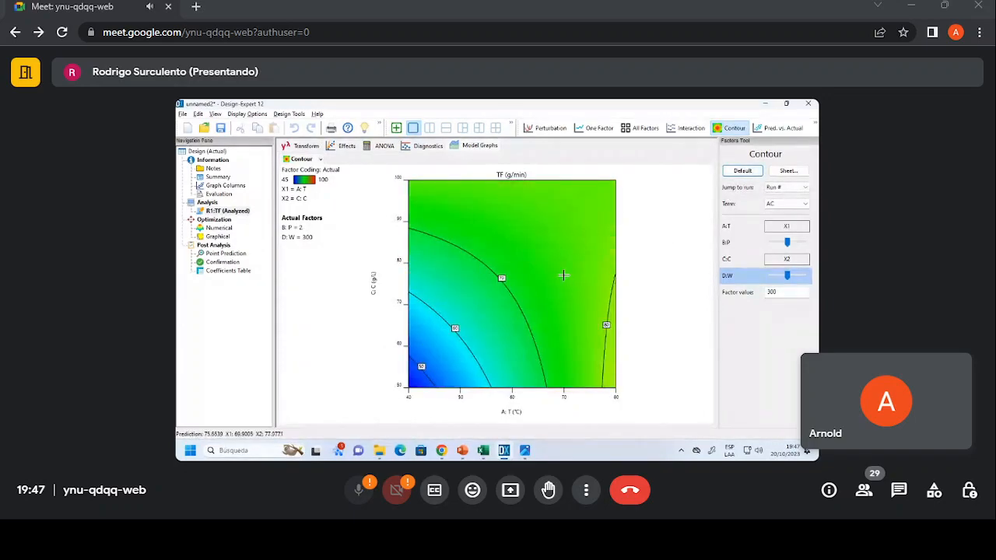
{"action": "scroll", "coordinate": [563, 275], "scroll_direction": "down", "scroll_amount": 5}
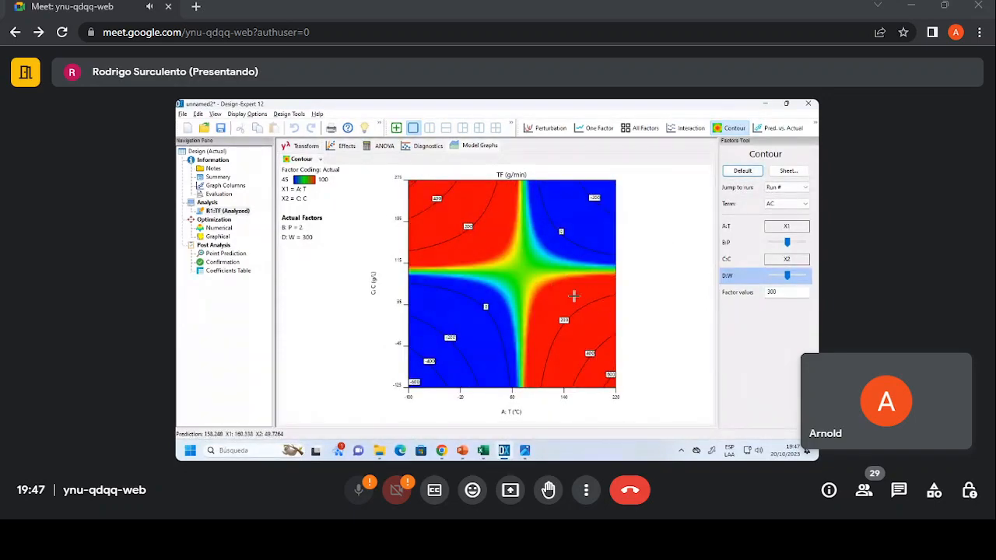
{"action": "left_click", "coordinate": [742, 170]}
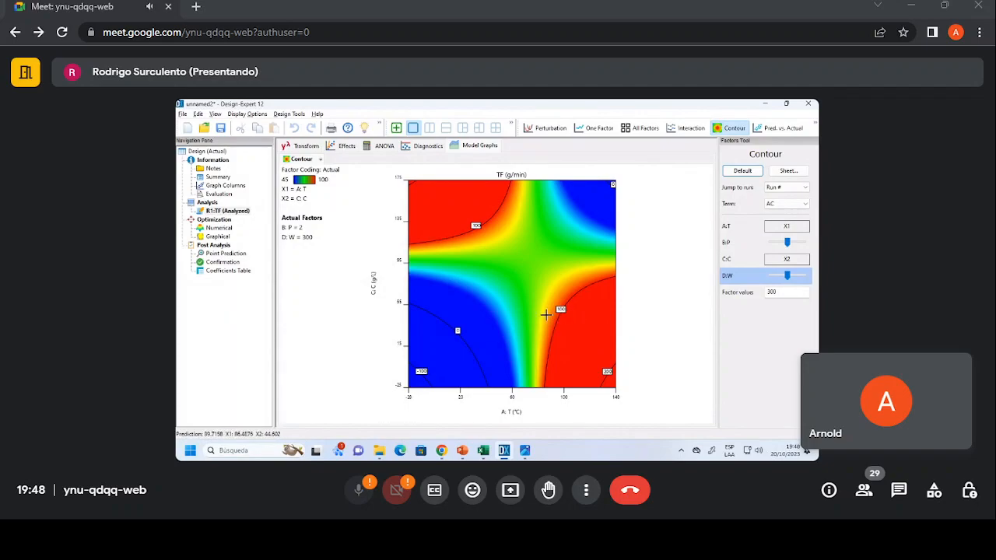
- Set W to 400 on the TF contour plot of T and C, examine it and restore the default factor settings
{"action": "left_click_drag", "start_coordinate": [787, 276], "coordinate": [811, 278]}
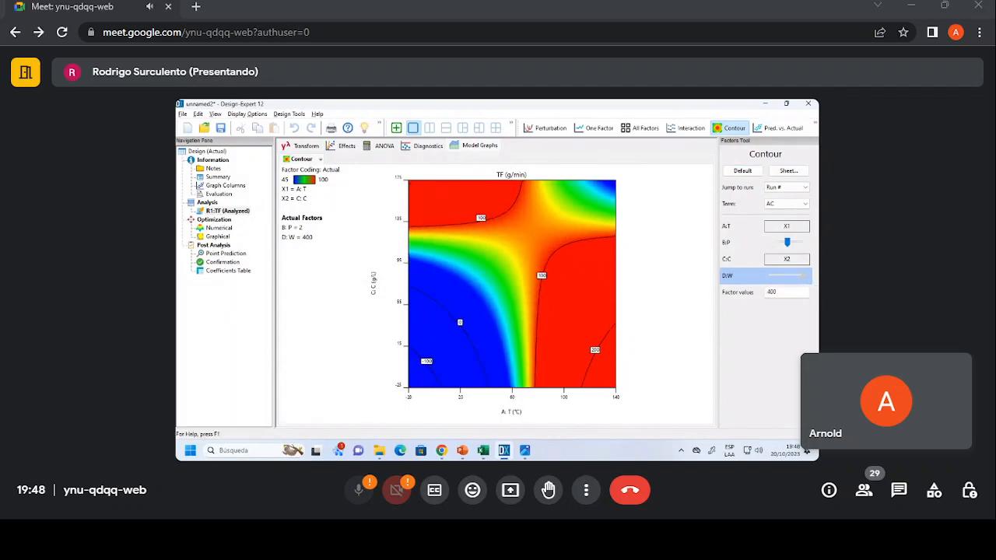
{"action": "left_click", "coordinate": [734, 171]}
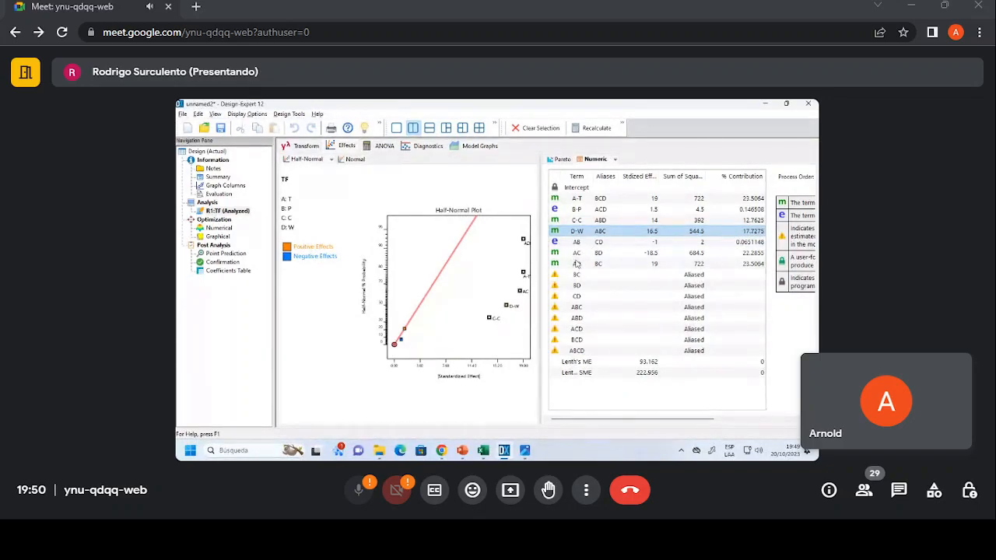
- Examine the percent contributions and aliases of the selected terms in the numeric effects list, including AD and AC
{"action": "left_click", "coordinate": [729, 264]}
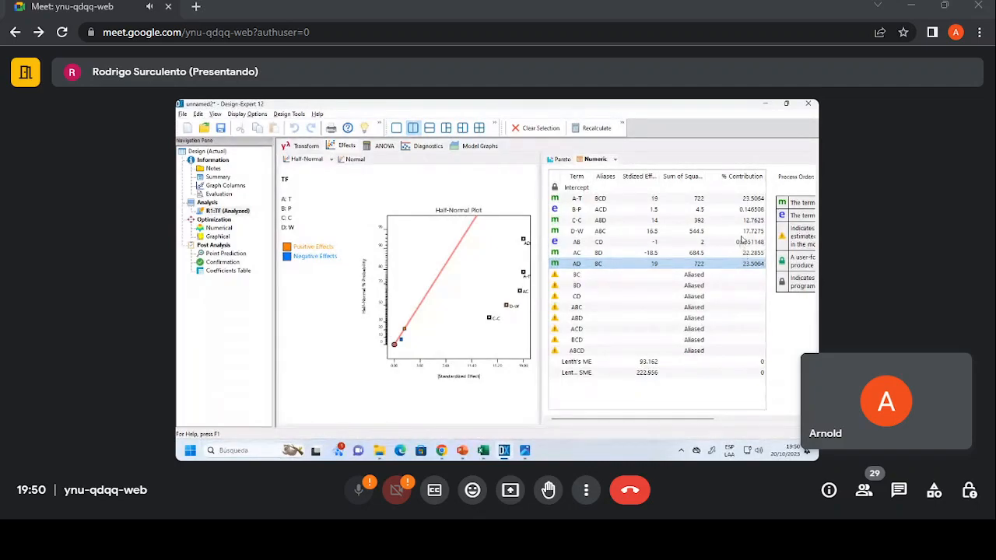
{"action": "left_click", "coordinate": [748, 202]}
{"action": "left_click", "coordinate": [749, 231]}
{"action": "left_click", "coordinate": [746, 266]}
{"action": "left_click", "coordinate": [289, 211]}
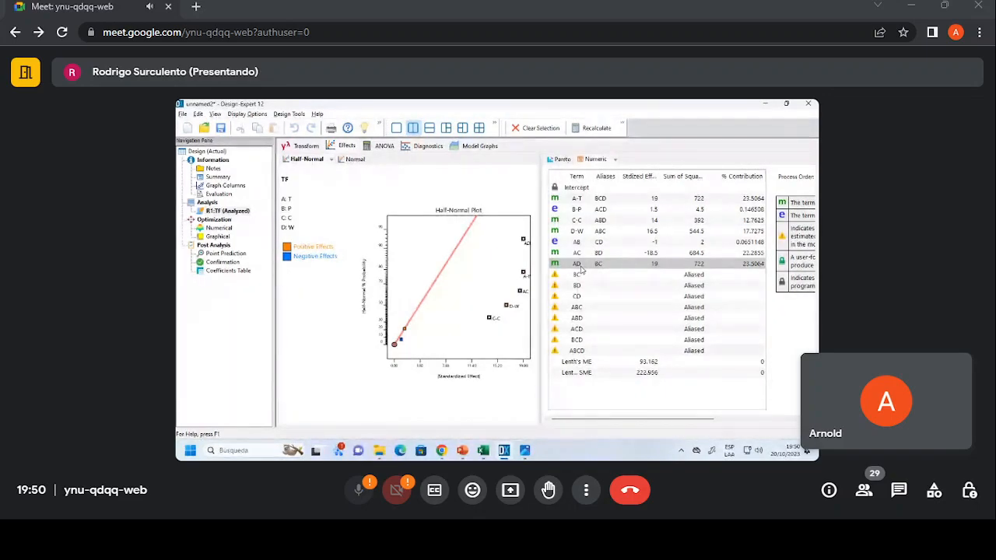
{"action": "left_click", "coordinate": [595, 272]}
{"action": "left_click", "coordinate": [576, 266]}
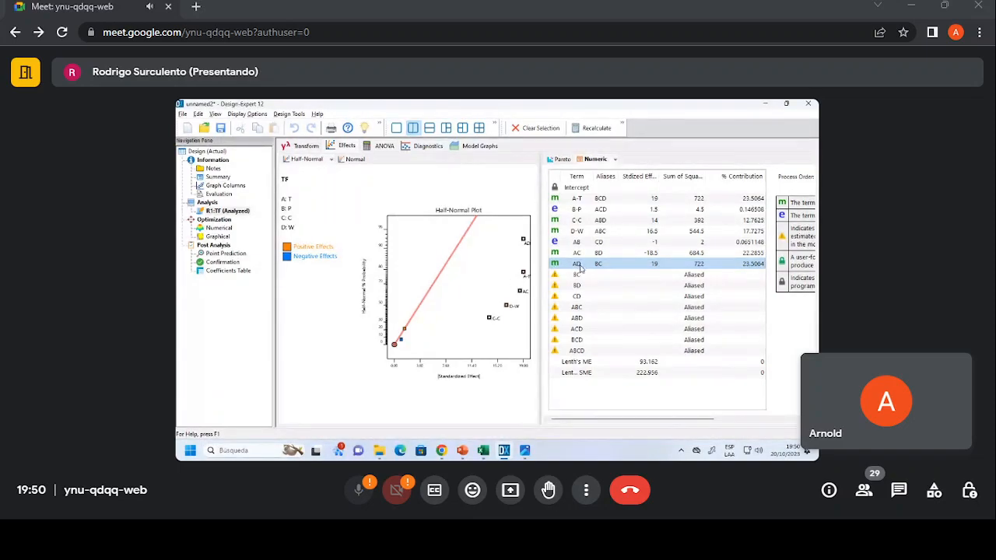
{"action": "left_click", "coordinate": [604, 252]}
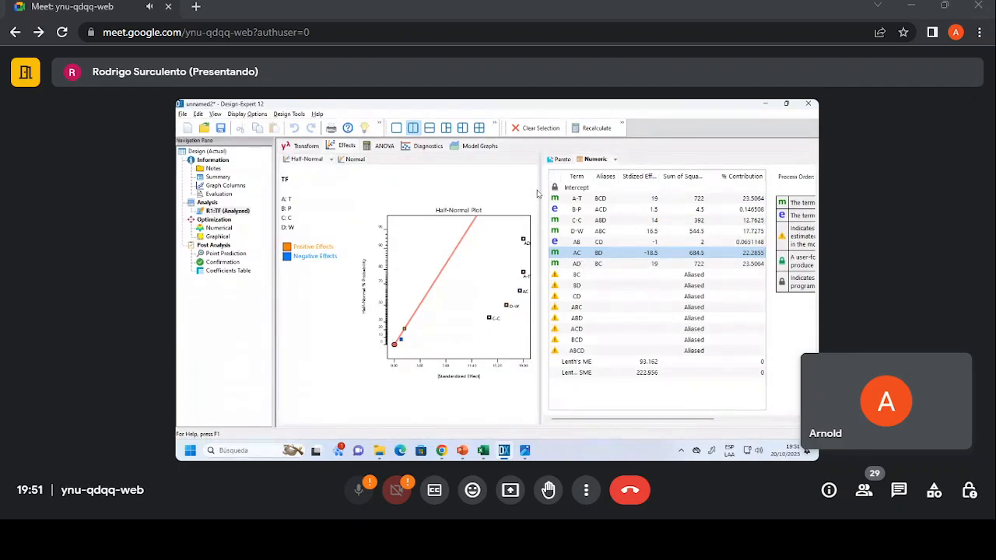
- Rotate the TF 3D surface for T and C to a lower viewing angle and review terms A-T, C-C and D-W in the ANOVA table
{"action": "left_click", "coordinate": [484, 146]}
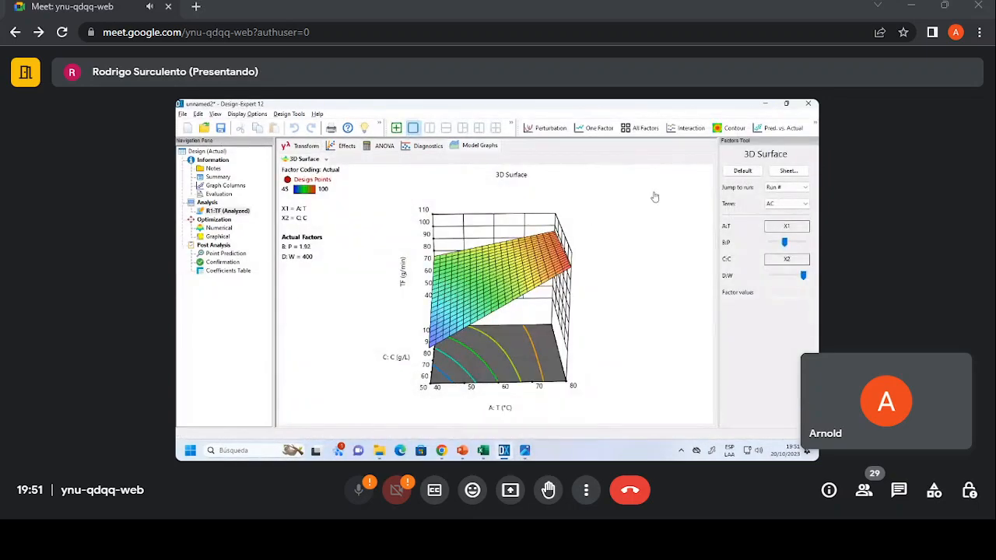
{"action": "left_click_drag", "start_coordinate": [499, 319], "coordinate": [498, 262]}
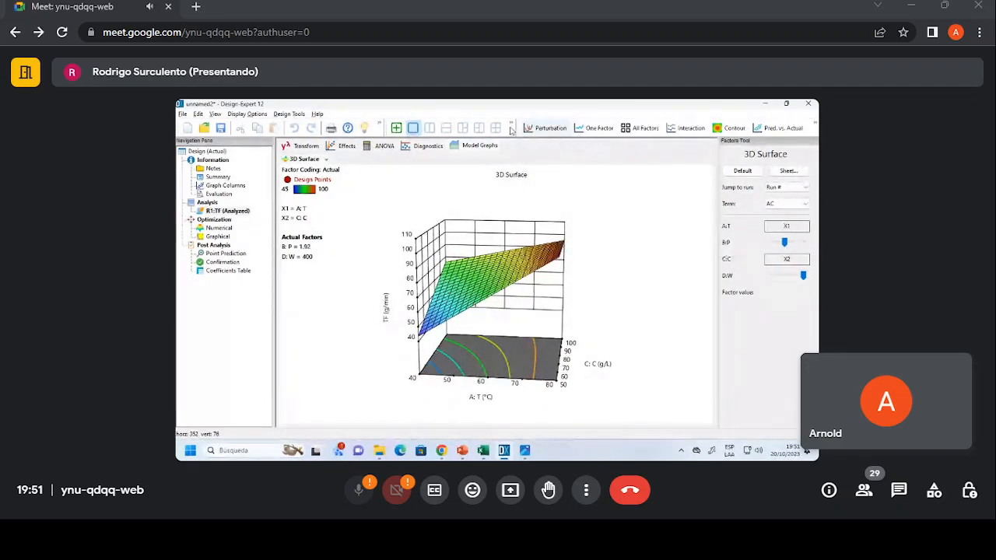
{"action": "left_click", "coordinate": [382, 146]}
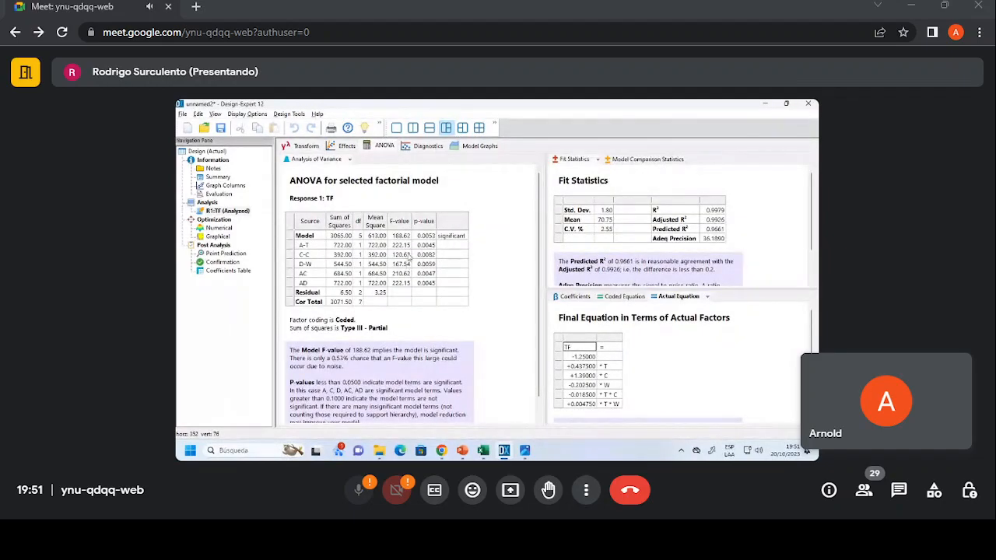
{"action": "left_click", "coordinate": [314, 247]}
{"action": "left_click", "coordinate": [307, 256]}
{"action": "left_click", "coordinate": [309, 266]}
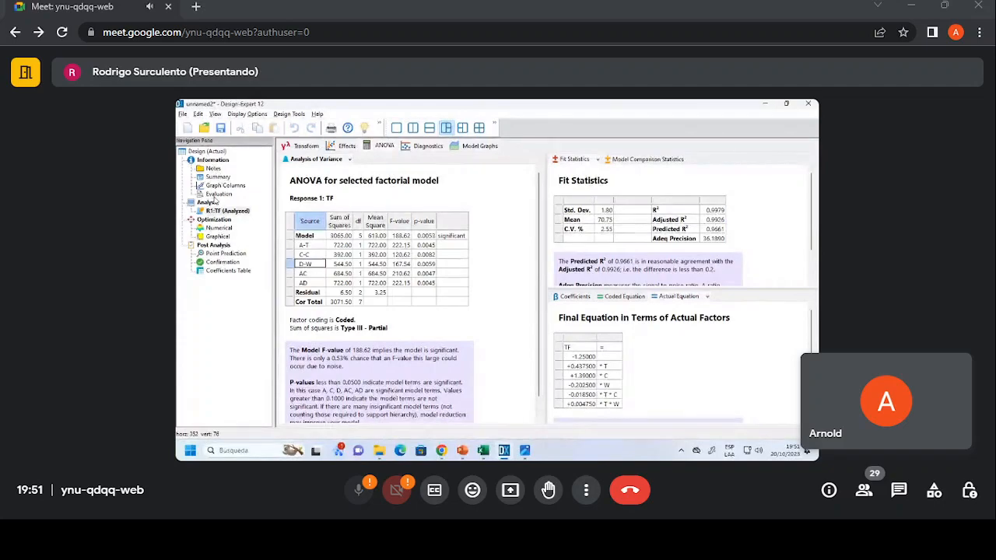
- Examine the levels of factor P across the runs in the design layout
{"action": "left_click", "coordinate": [208, 151]}
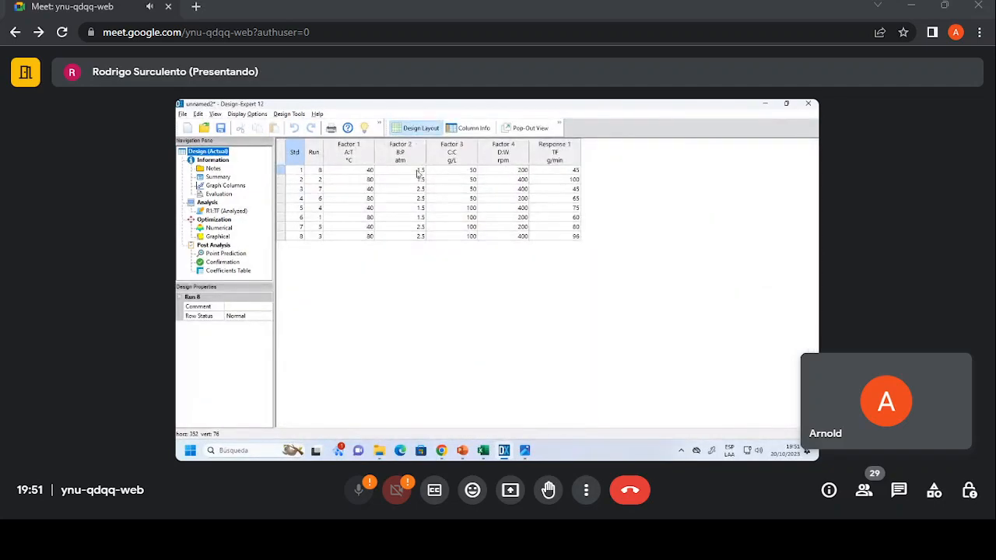
{"action": "left_click", "coordinate": [420, 210]}
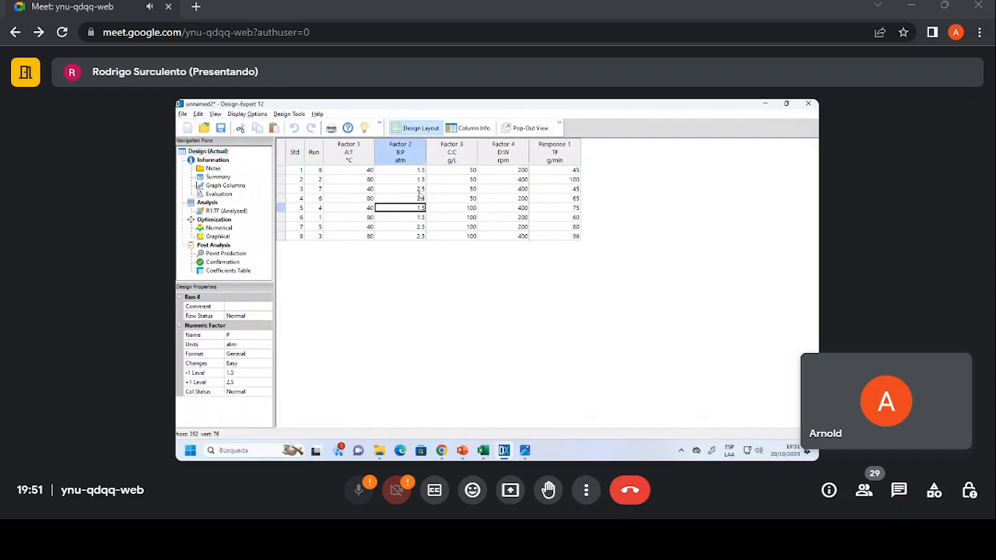
{"action": "left_click", "coordinate": [418, 189]}
{"action": "left_click", "coordinate": [415, 200]}
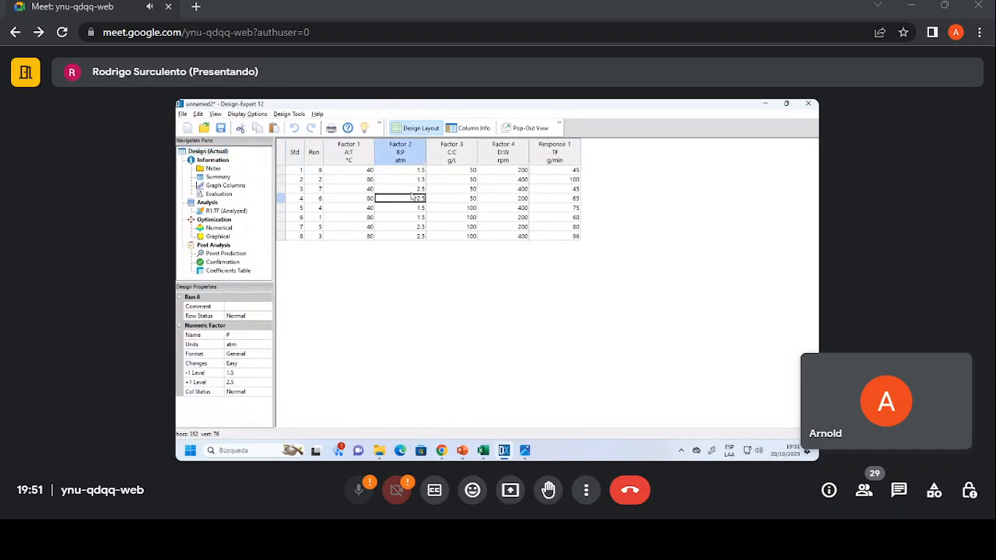
{"action": "double_click", "coordinate": [412, 196]}
{"action": "left_click", "coordinate": [419, 179]}
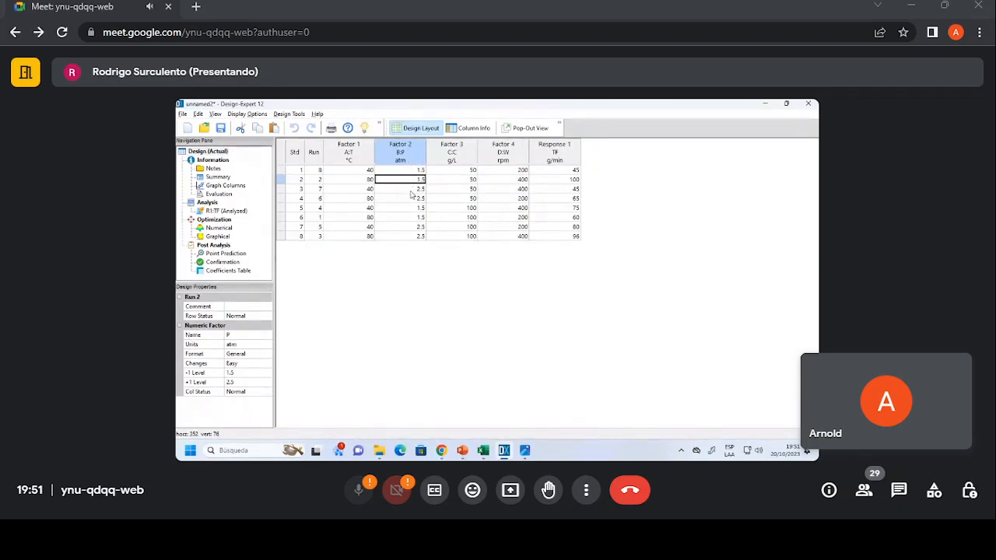
{"action": "left_click", "coordinate": [407, 172]}
{"action": "left_click", "coordinate": [408, 180]}
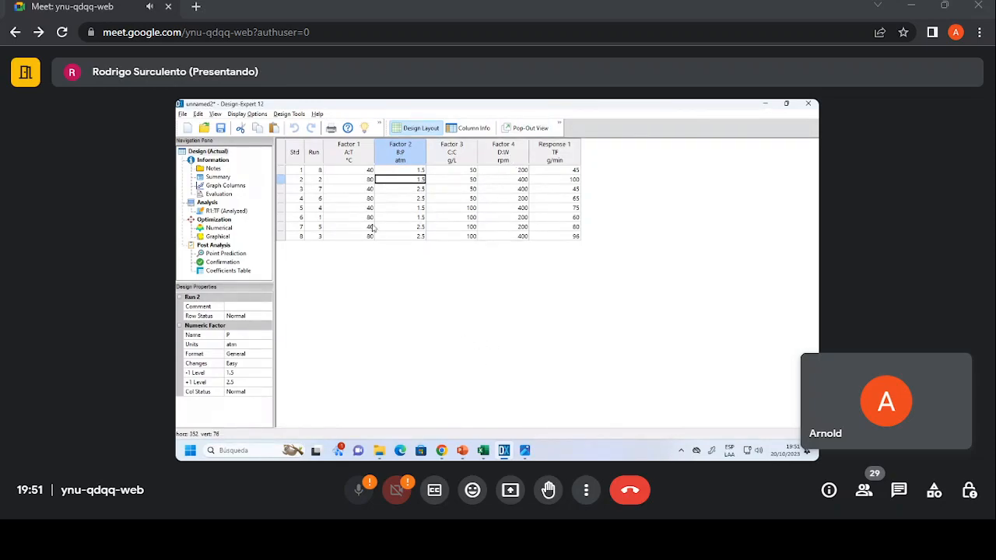
- Reopen the TF 3D surface for T and C and rotate it to view the surface more from above
{"action": "left_click", "coordinate": [226, 211]}
{"action": "left_click", "coordinate": [476, 148]}
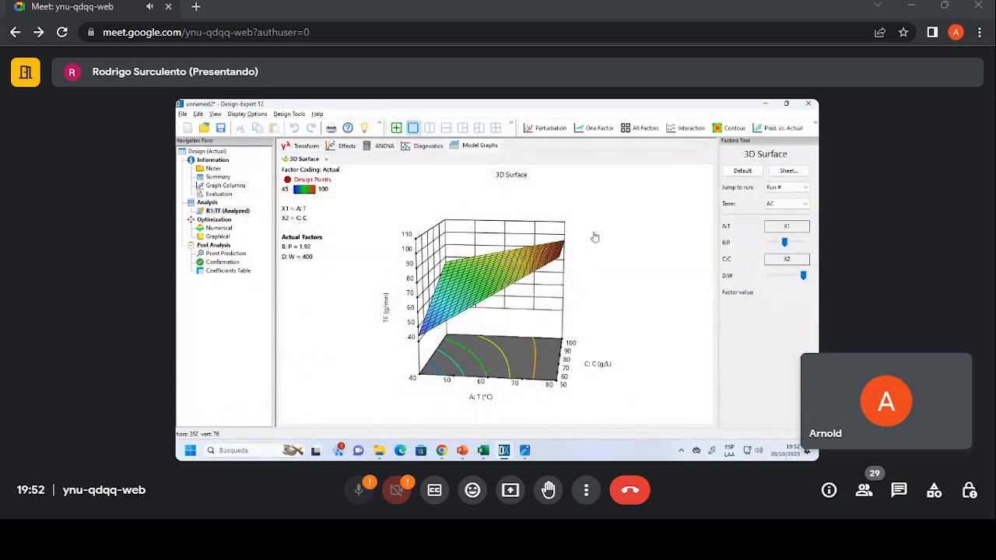
{"action": "right_click", "coordinate": [544, 262]}
{"action": "left_click", "coordinate": [557, 251]}
{"action": "left_click_drag", "start_coordinate": [558, 249], "coordinate": [516, 272]}
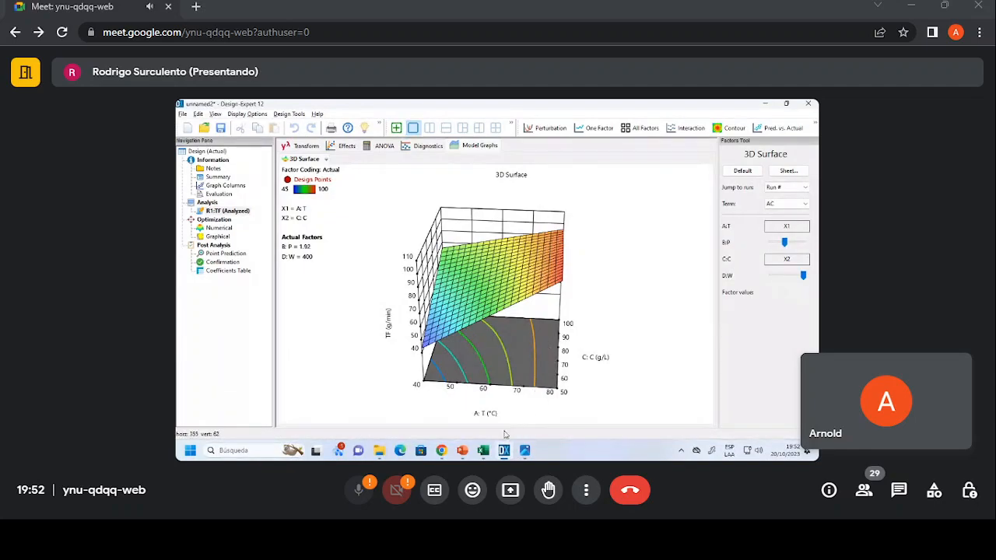
- Switch to the PowerPoint presentation and go to slide 169, "Presentación de resultados"
{"action": "left_click", "coordinate": [463, 451]}
{"action": "key", "text": "Page_Down"}
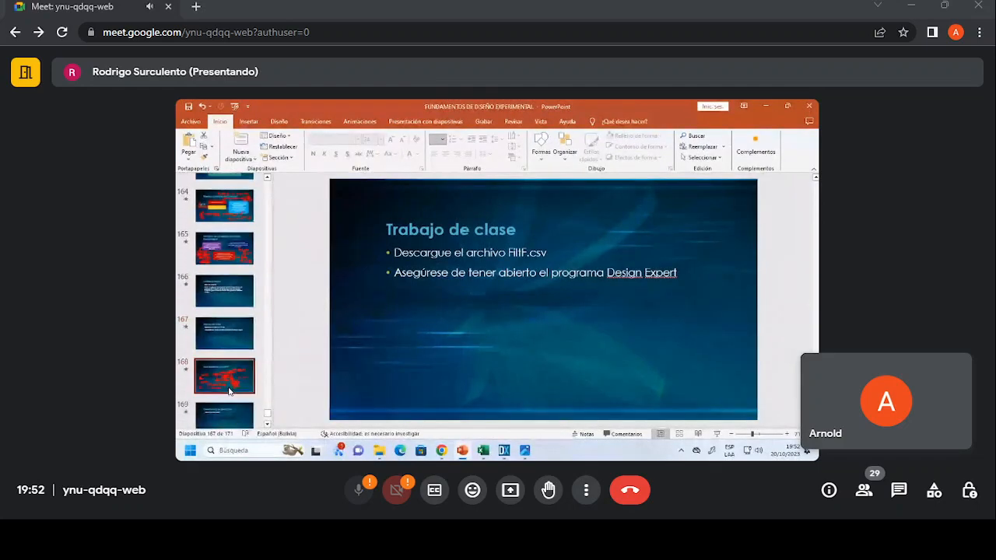
{"action": "key", "text": "Page_Down"}
{"action": "key", "text": "Page_Down"}
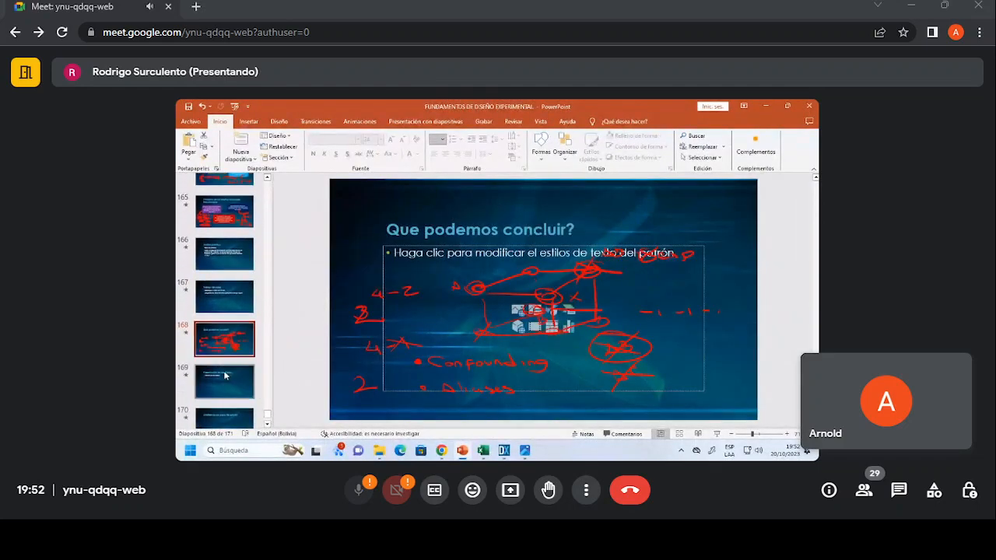
{"action": "key", "text": "Page_Down"}
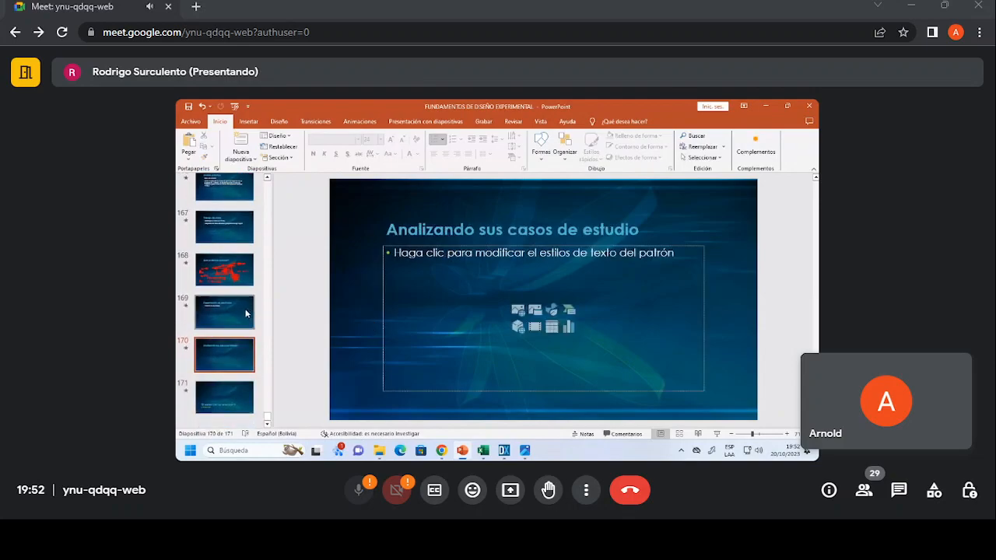
{"action": "key", "text": "Page_Up"}
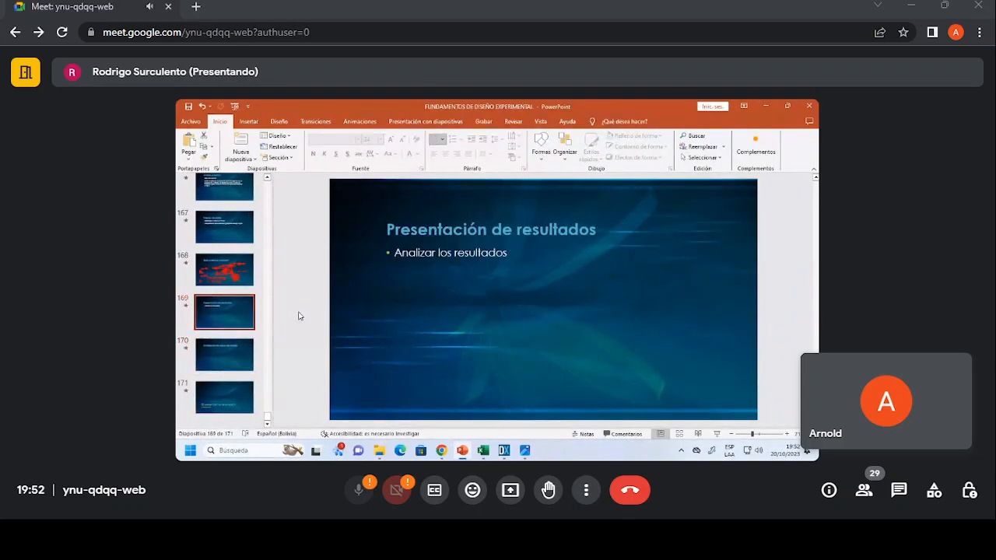